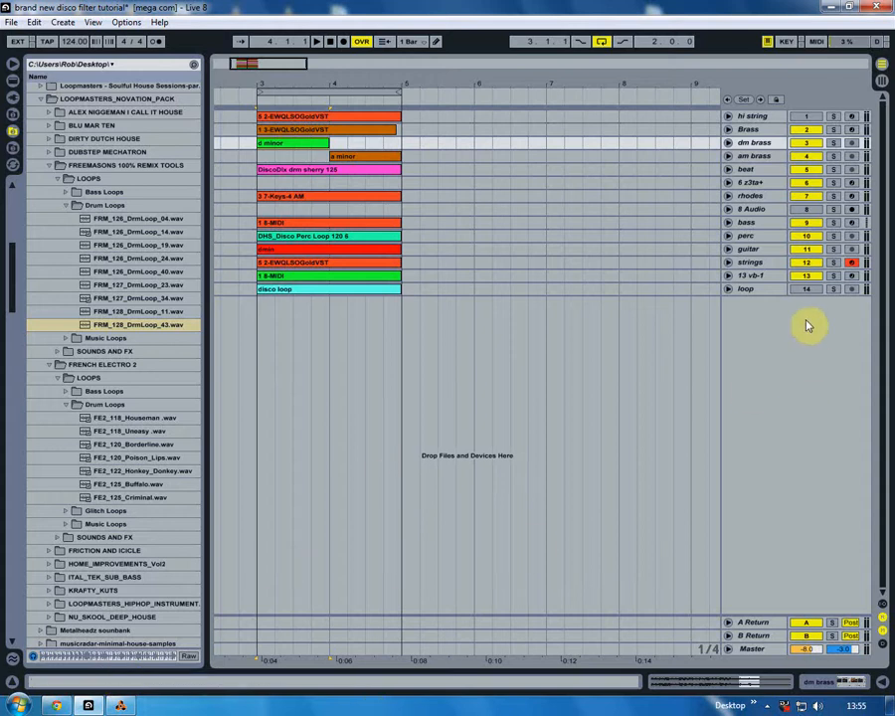
- Solo the dm brass track and examine the waveform of its d minor clip
key(space)
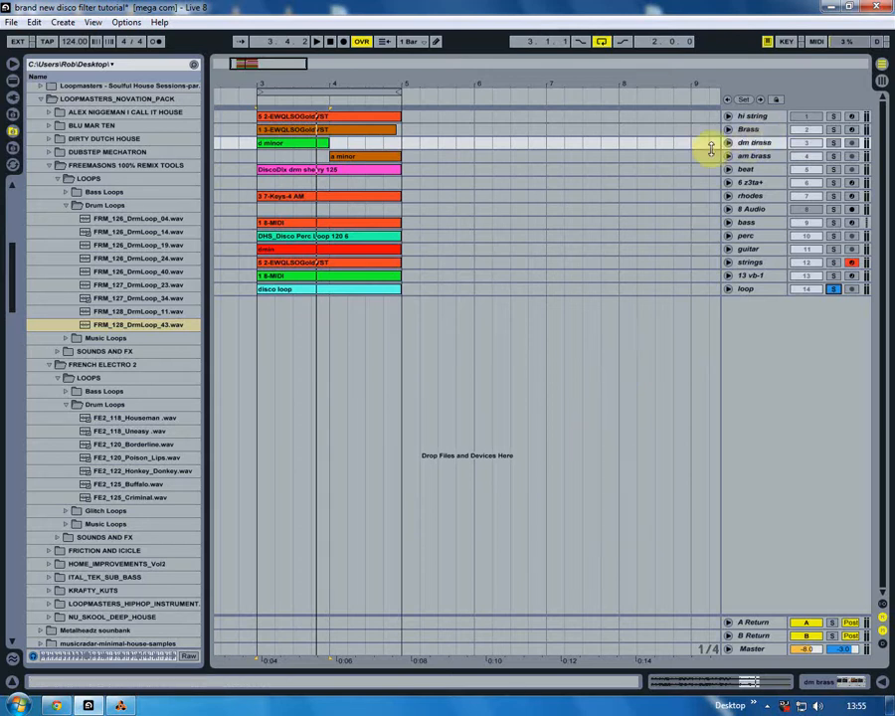
click(834, 143)
click(729, 143)
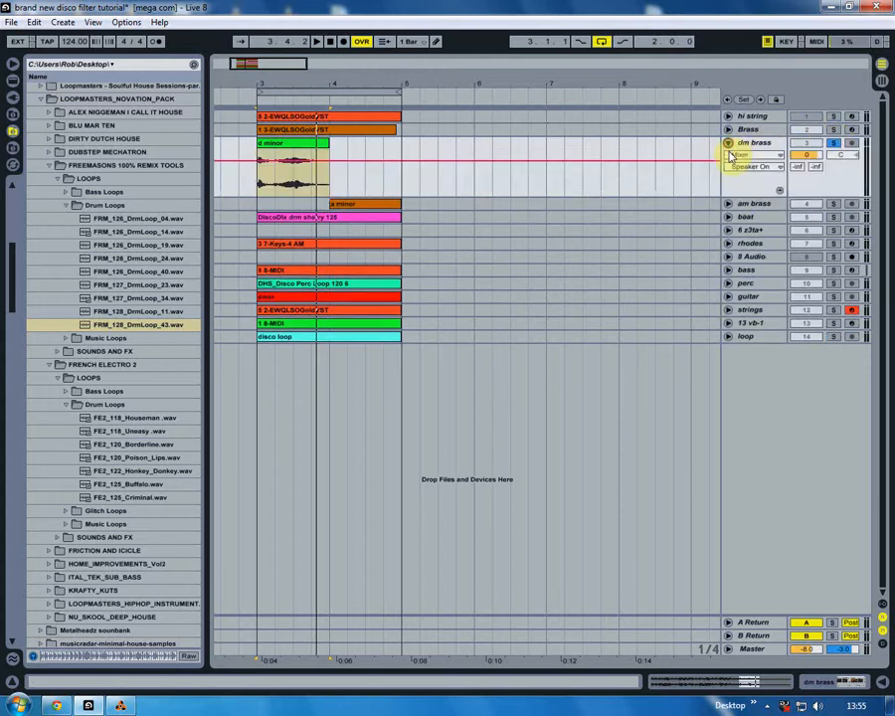
click(729, 144)
- View the Brass track's EWQLSOGoldVST instrument, audition notes on its keyboard and close the plug-in window
click(746, 131)
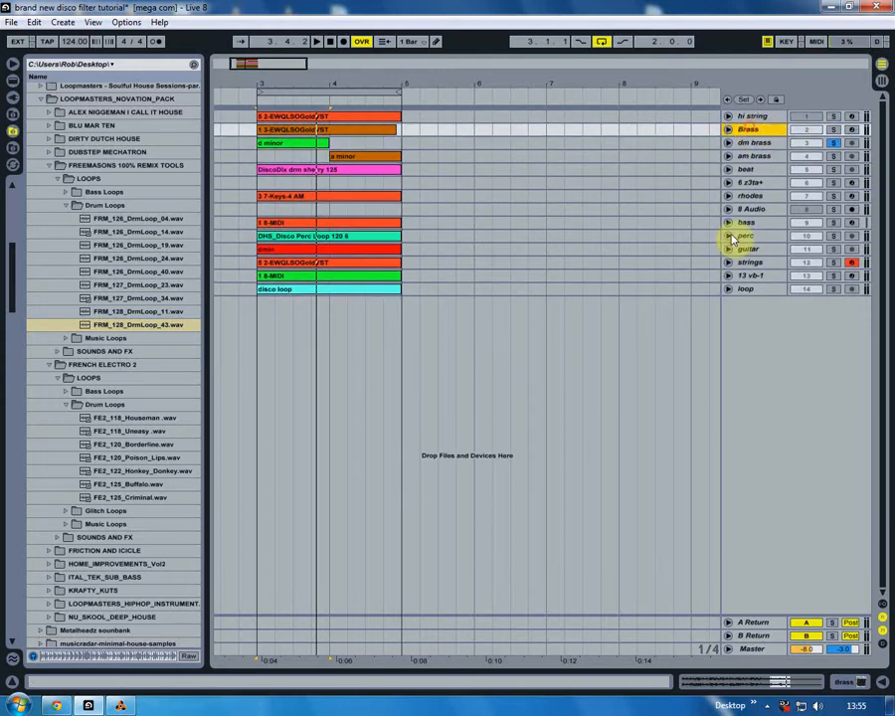
click(857, 681)
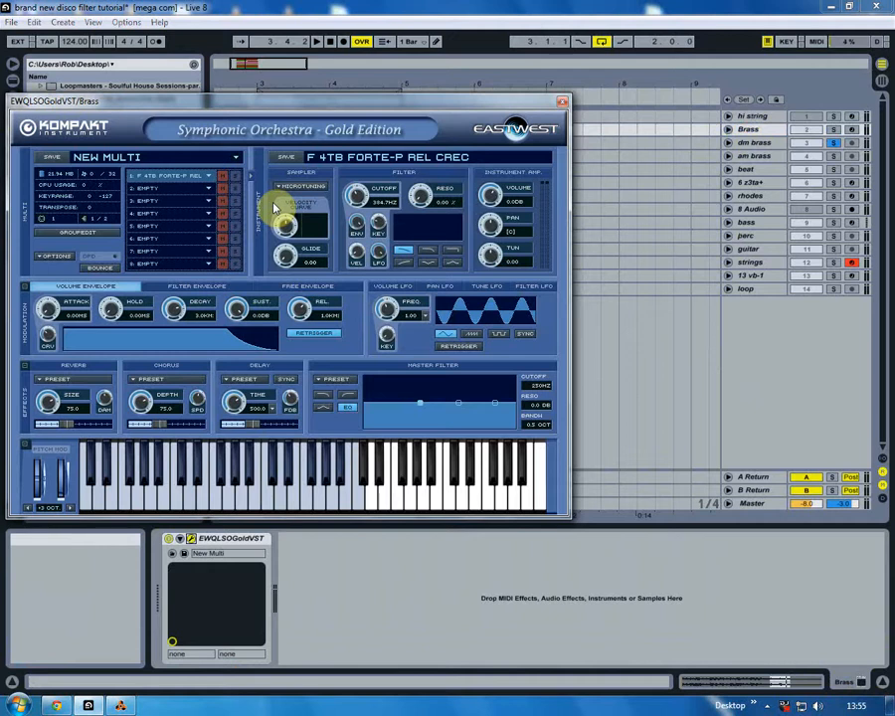
click(286, 498)
click(260, 485)
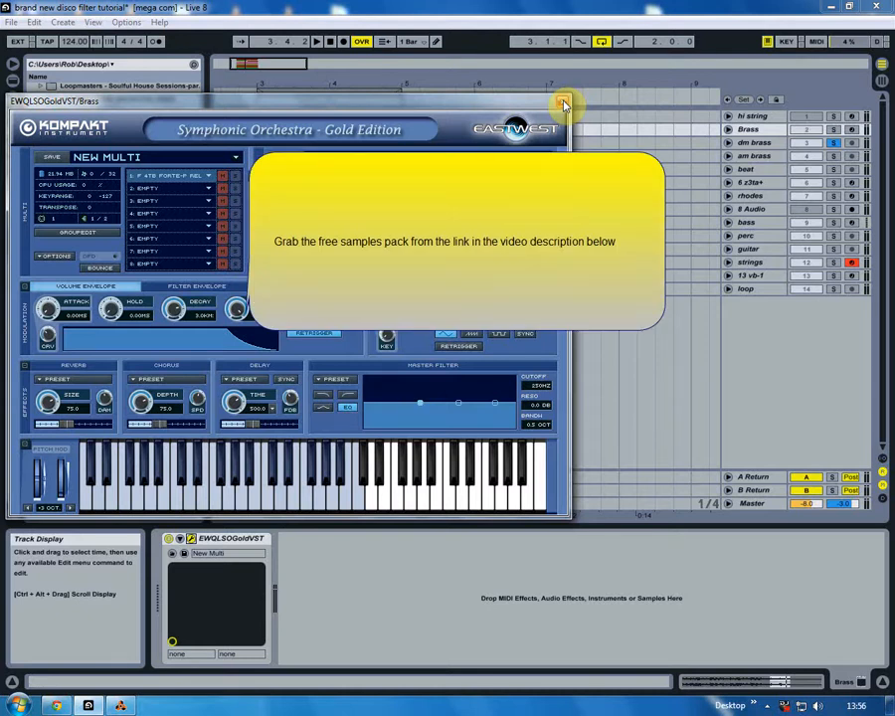
click(563, 104)
- Play the soloed d minor brass clip, and solo and play the a minor clip on am brass
click(256, 146)
key(space)
drag(256, 146, 331, 156)
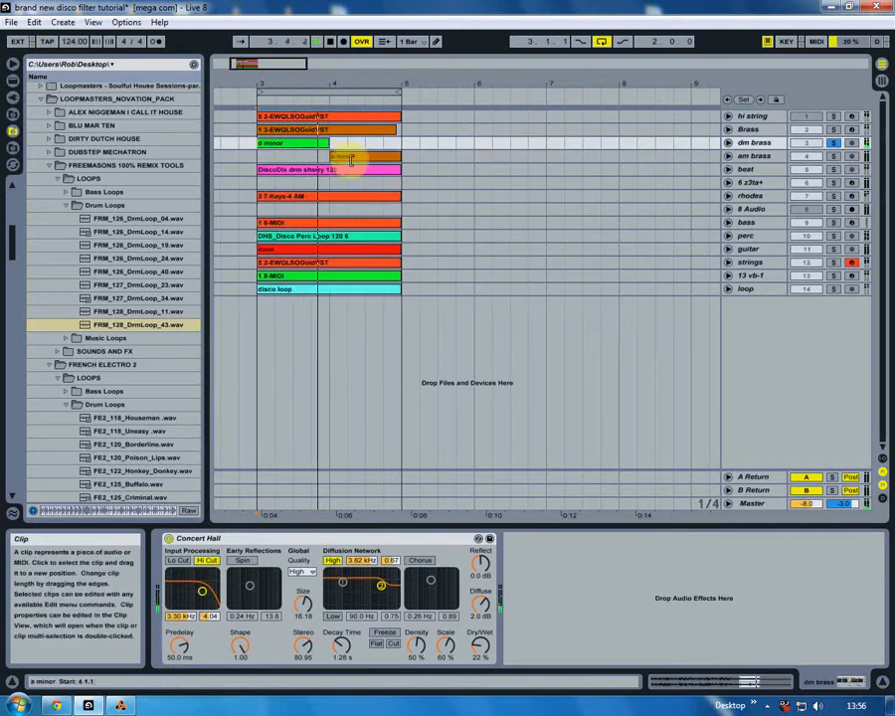
click(833, 157)
click(325, 157)
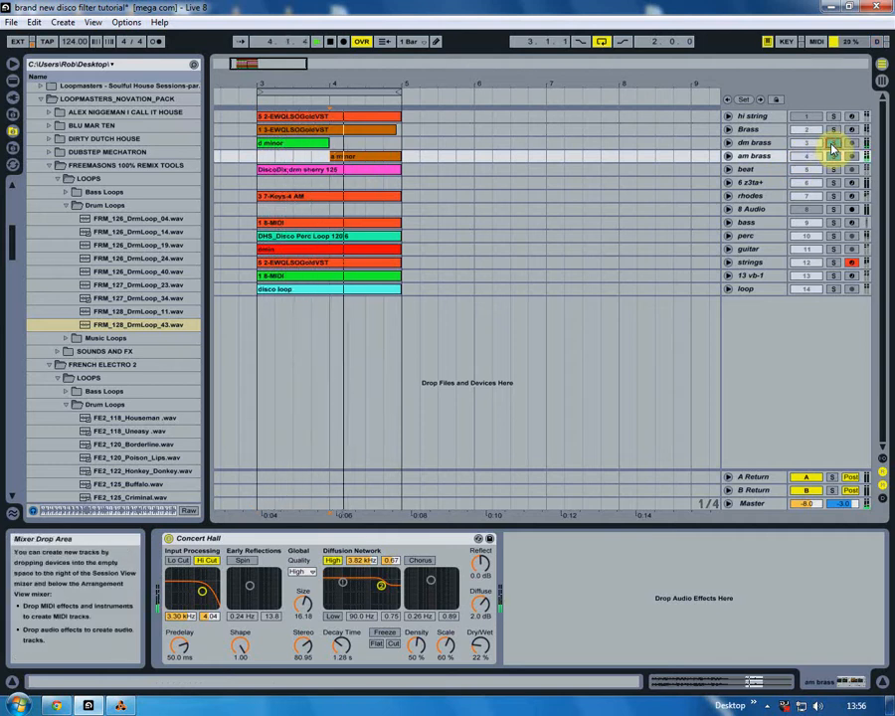
key(space)
- Examine the dm brass waveform alongside the MIDI clip on the Brass track
click(730, 144)
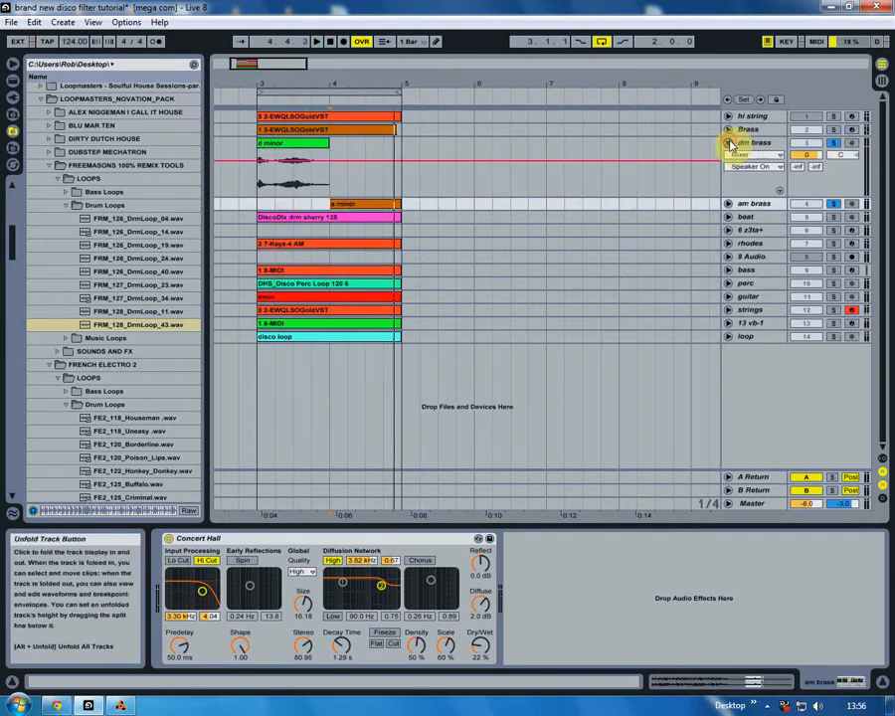
click(731, 144)
click(289, 131)
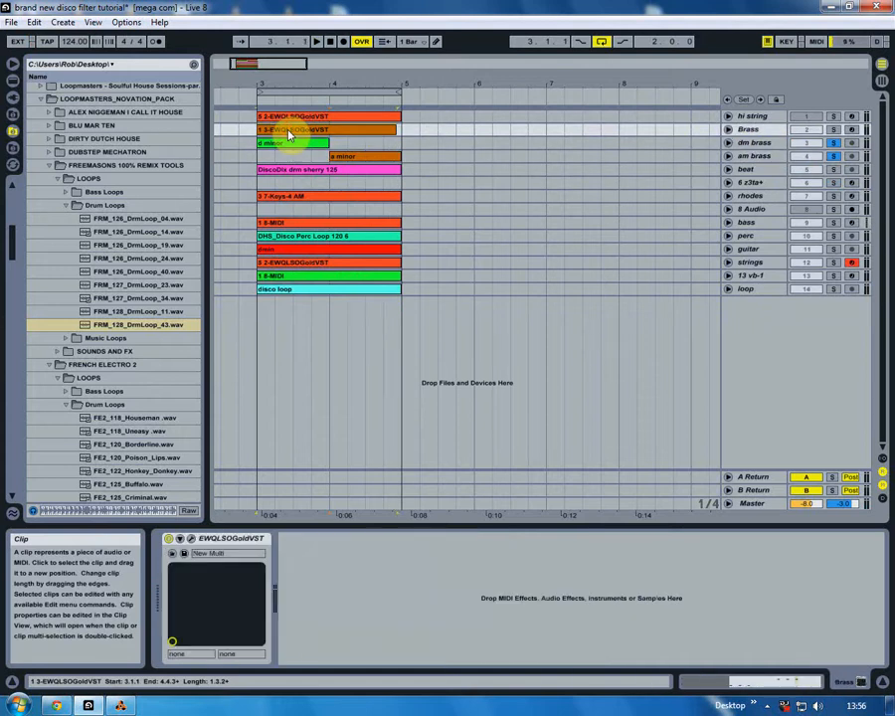
click(290, 143)
click(753, 143)
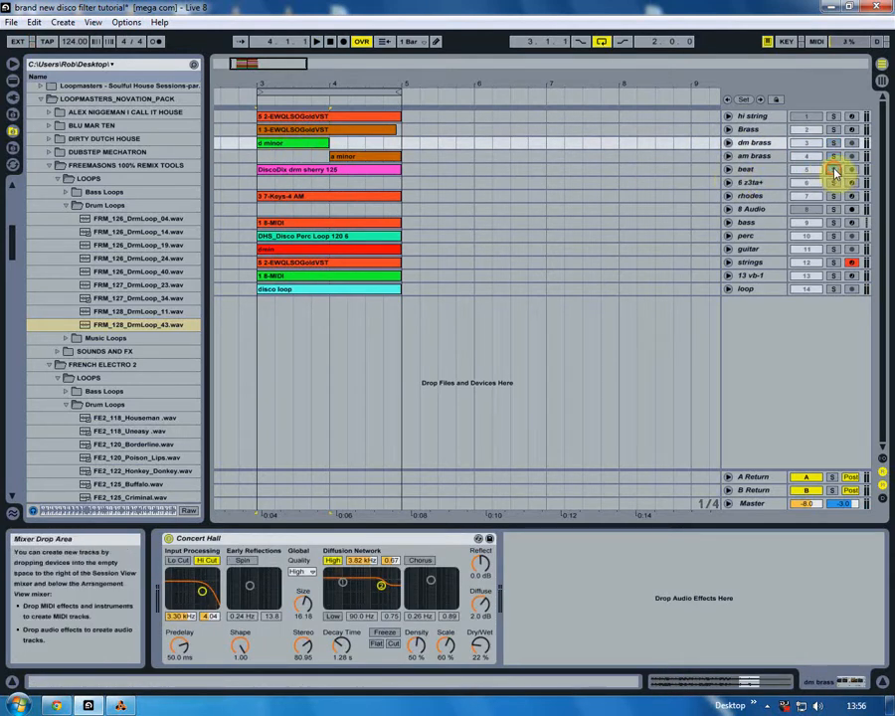
- Solo the beat track and play its DiscoDlx drum loop from bar 3
click(761, 171)
click(259, 170)
key(space)
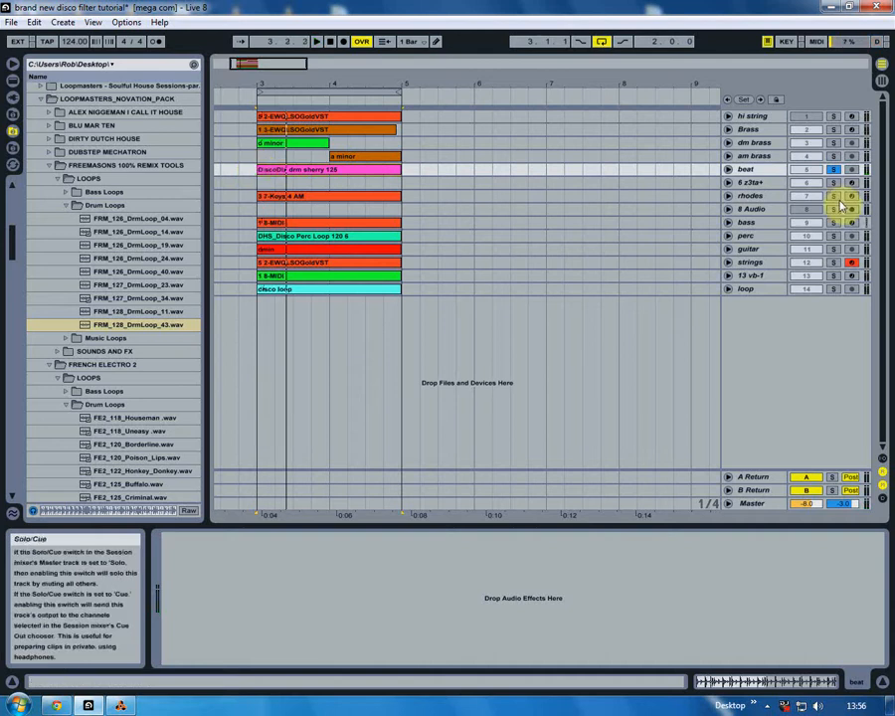
- Examine the Auto Filter's LFO settings on the rhodes track and arm rhodes for recording in place of strings
click(756, 195)
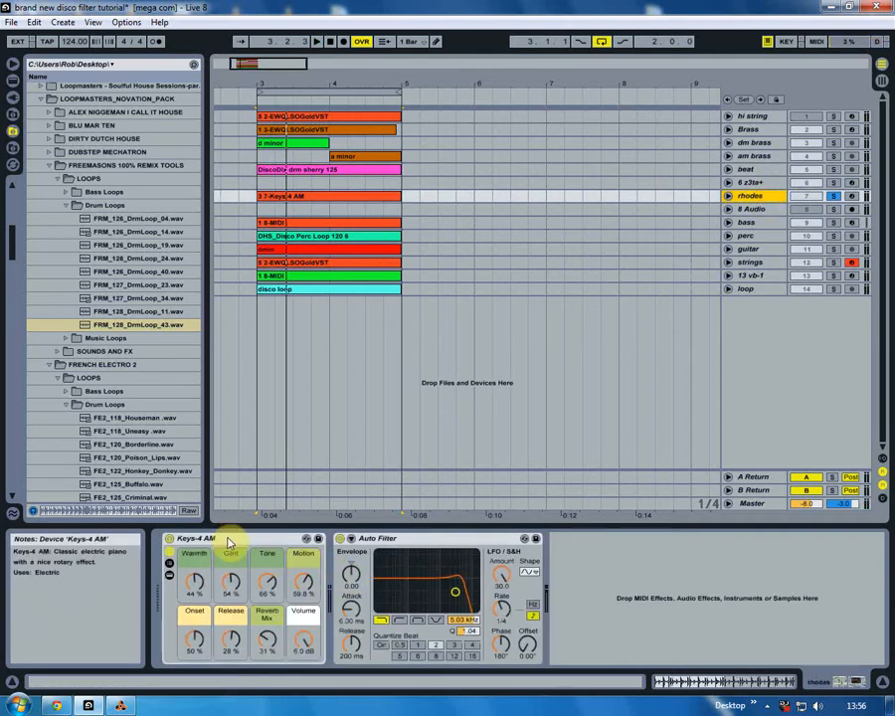
click(500, 580)
click(532, 615)
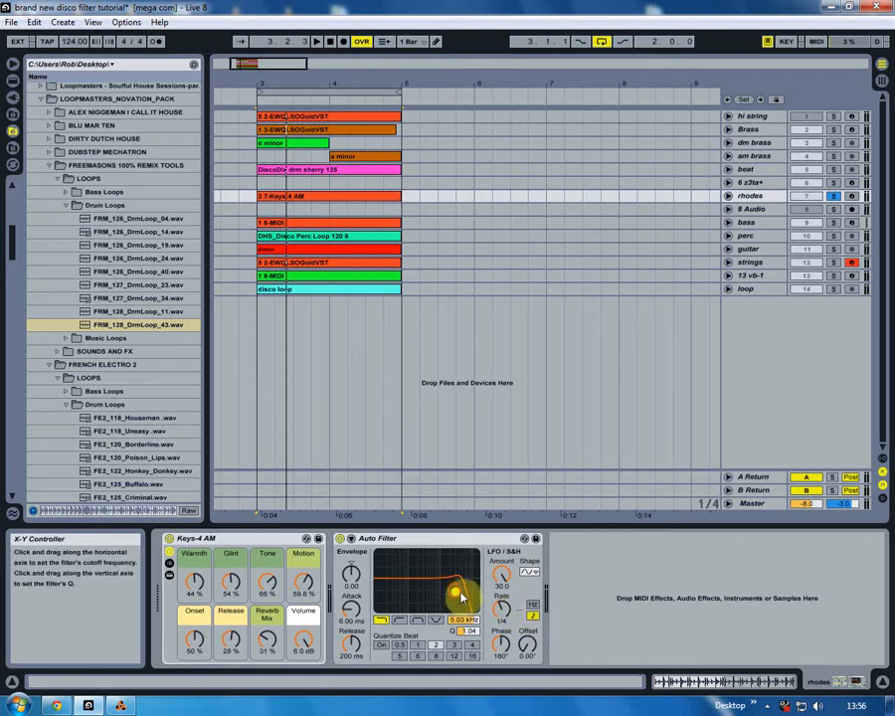
click(851, 195)
click(851, 262)
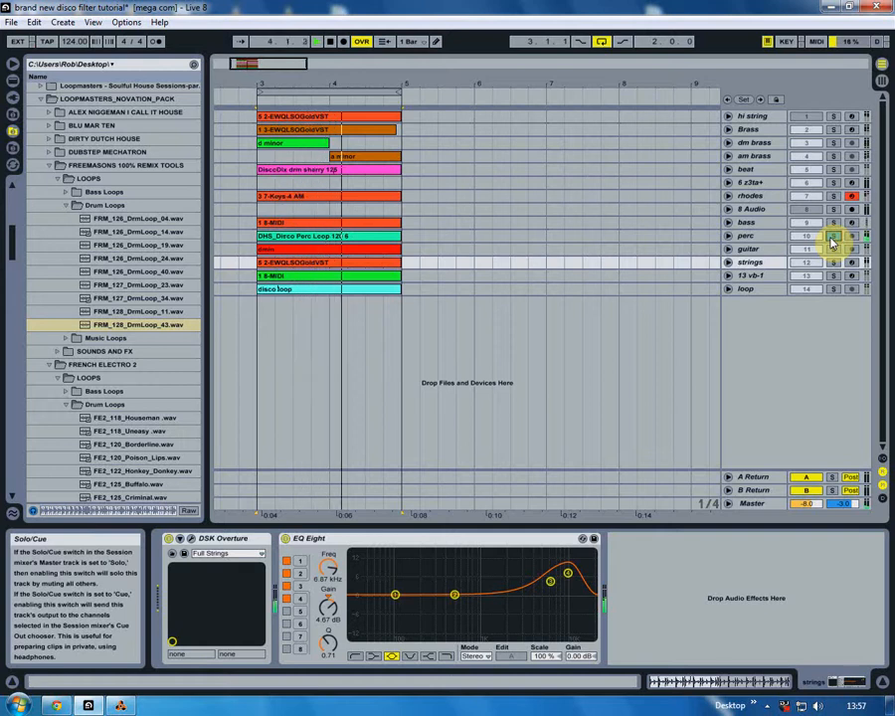
- Move the solo from perc to guitar and examine the waveform of the guitar clip
click(834, 238)
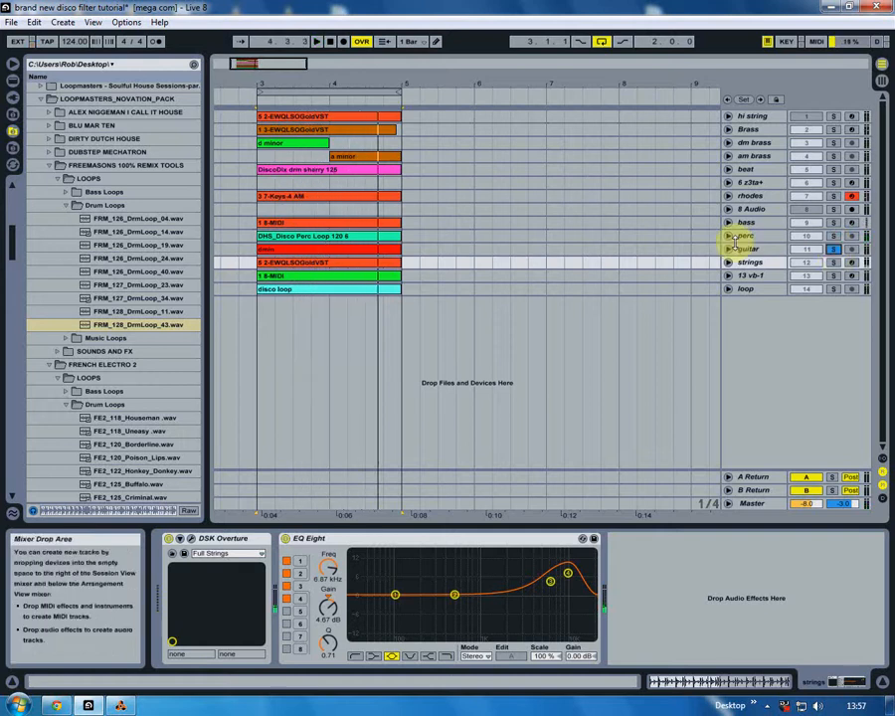
click(729, 249)
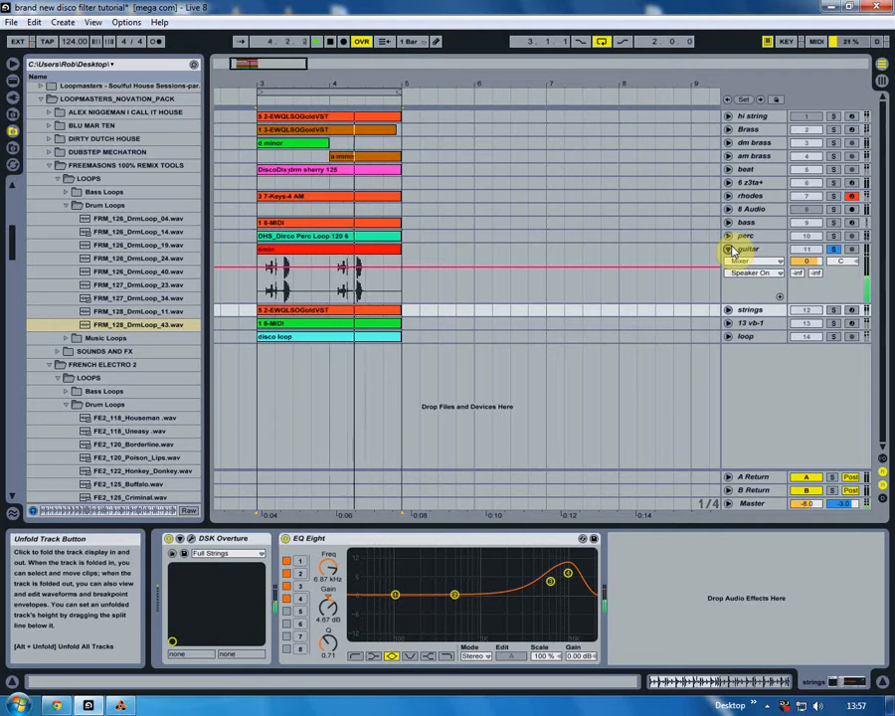
click(729, 248)
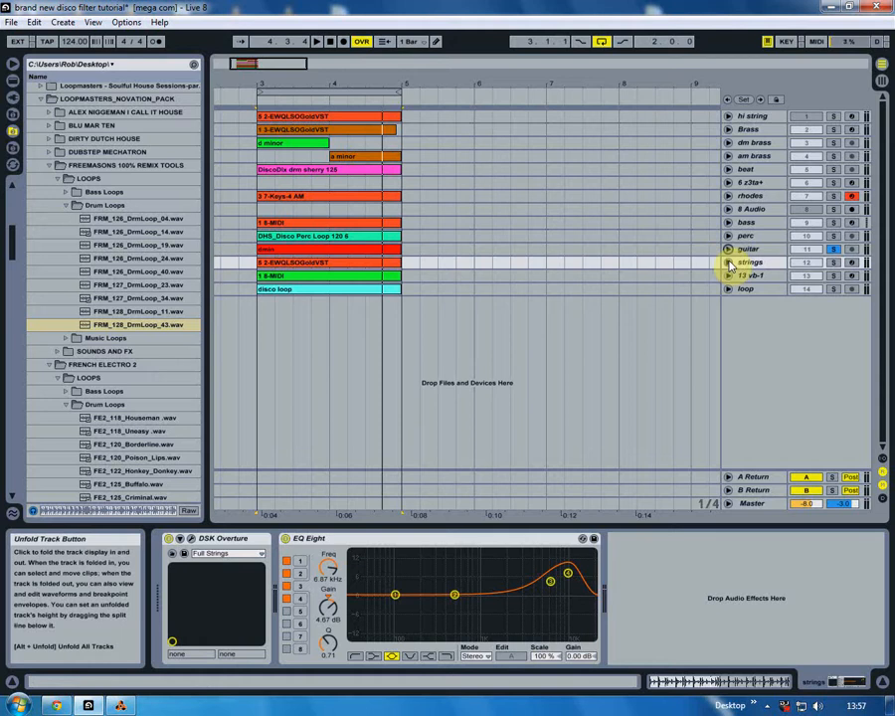
- Solo the strings track, play it and view the notes in its MIDI clip
click(834, 261)
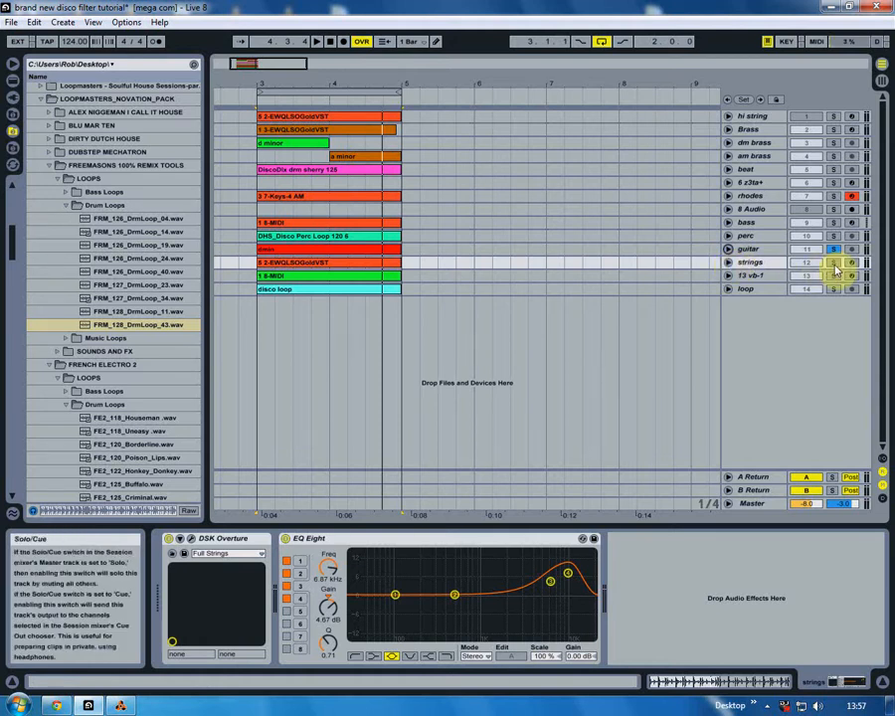
key(space)
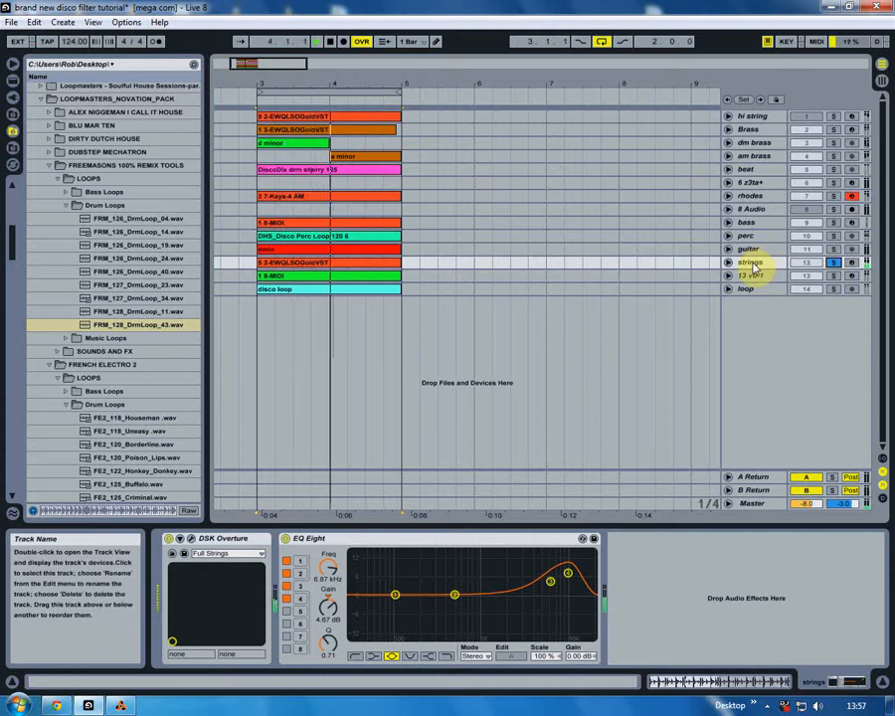
click(730, 264)
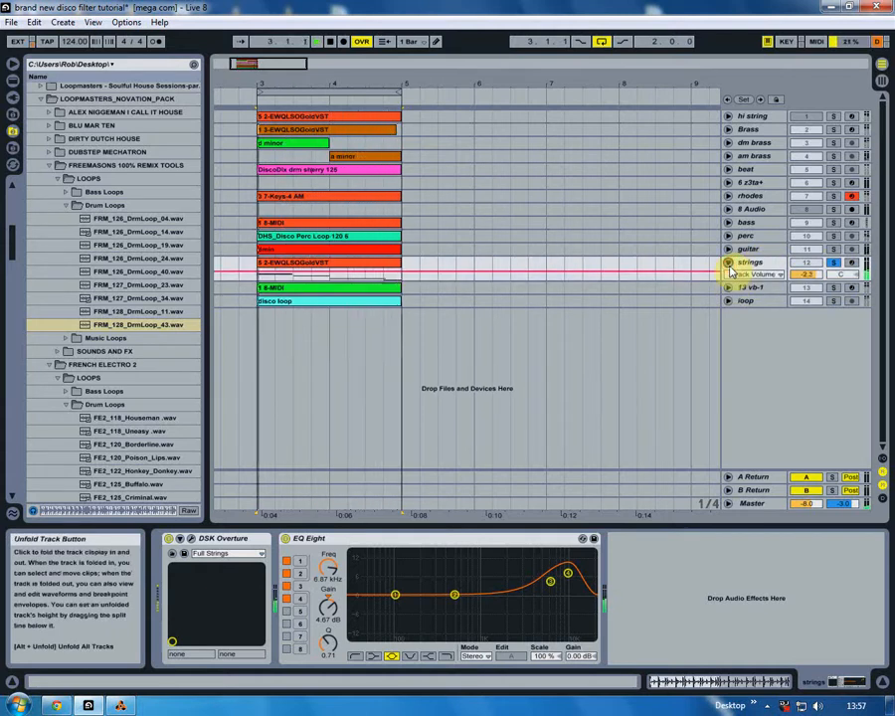
click(729, 264)
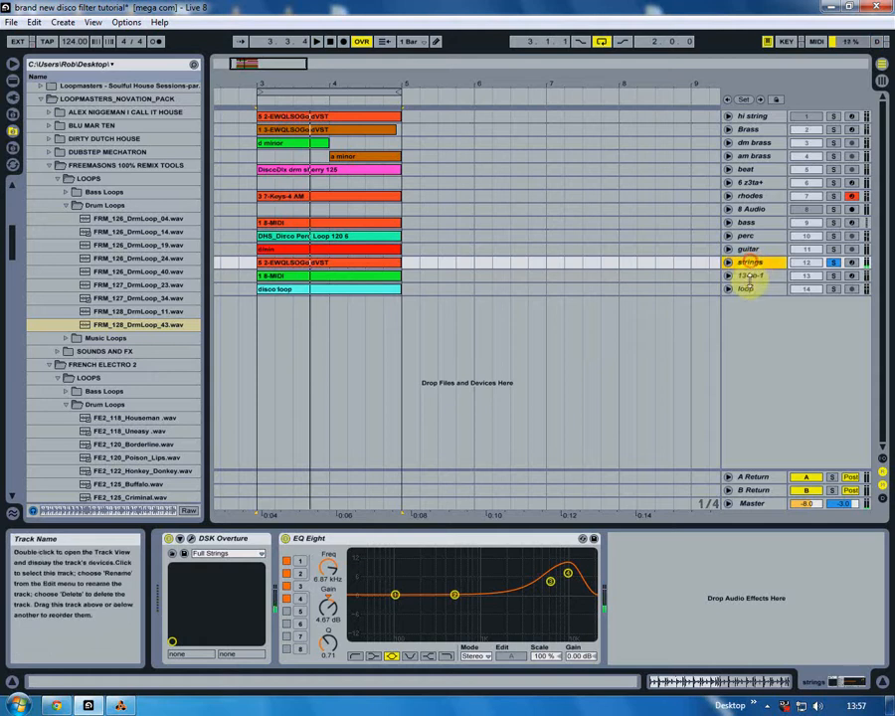
- View the DSK Overture plug-in on the strings track and its download page in the Chrome browser, then return to Live and close the plug-in
click(193, 540)
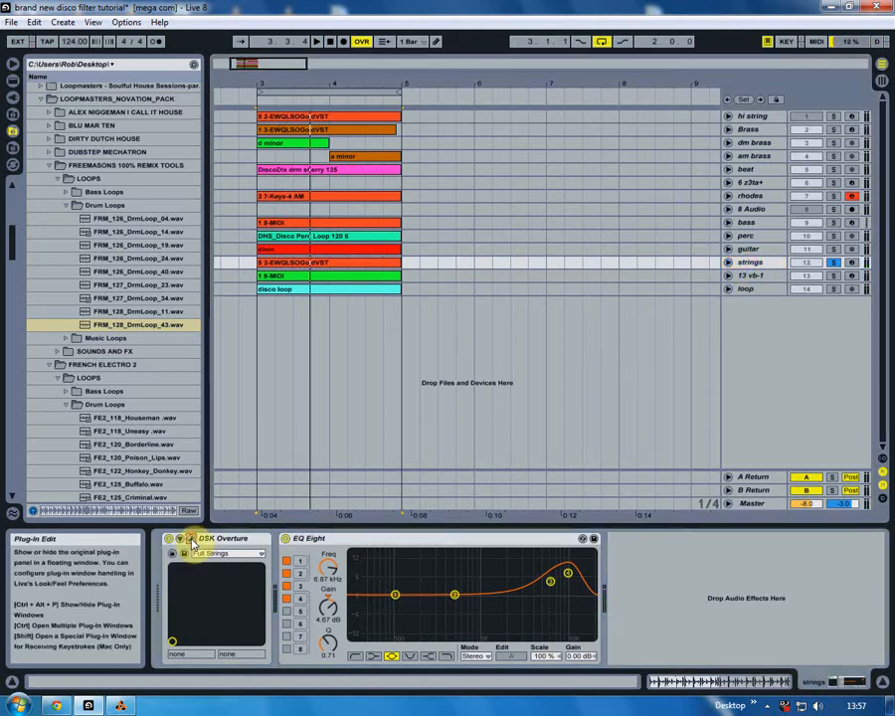
click(57, 704)
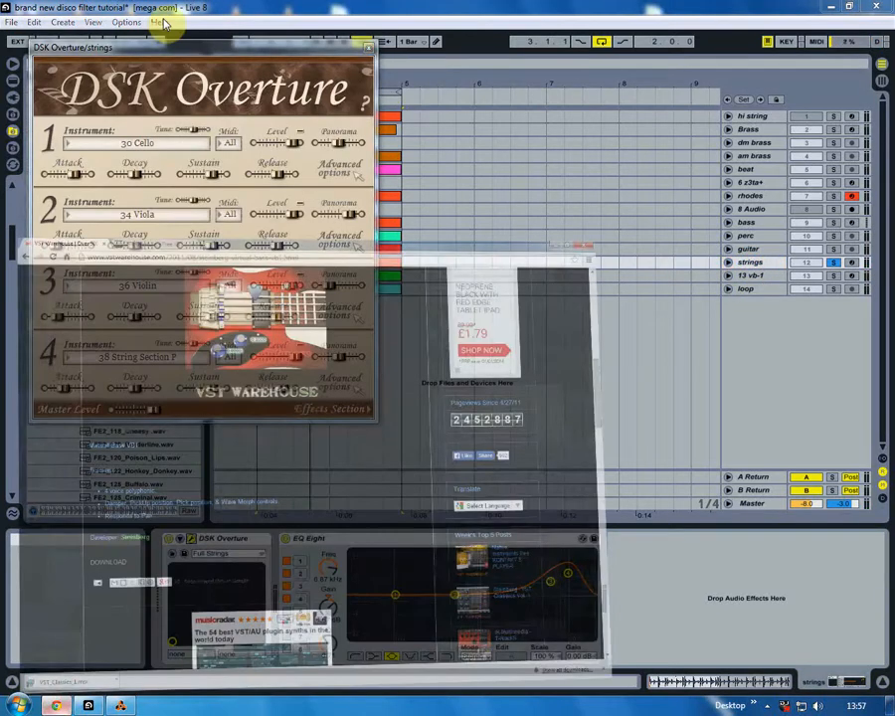
click(177, 7)
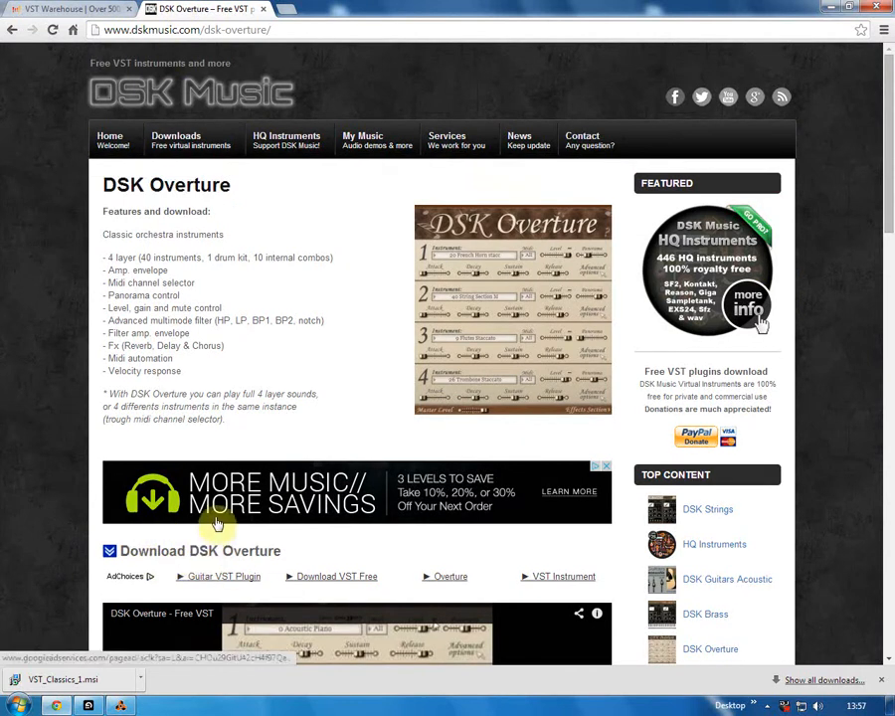
click(89, 706)
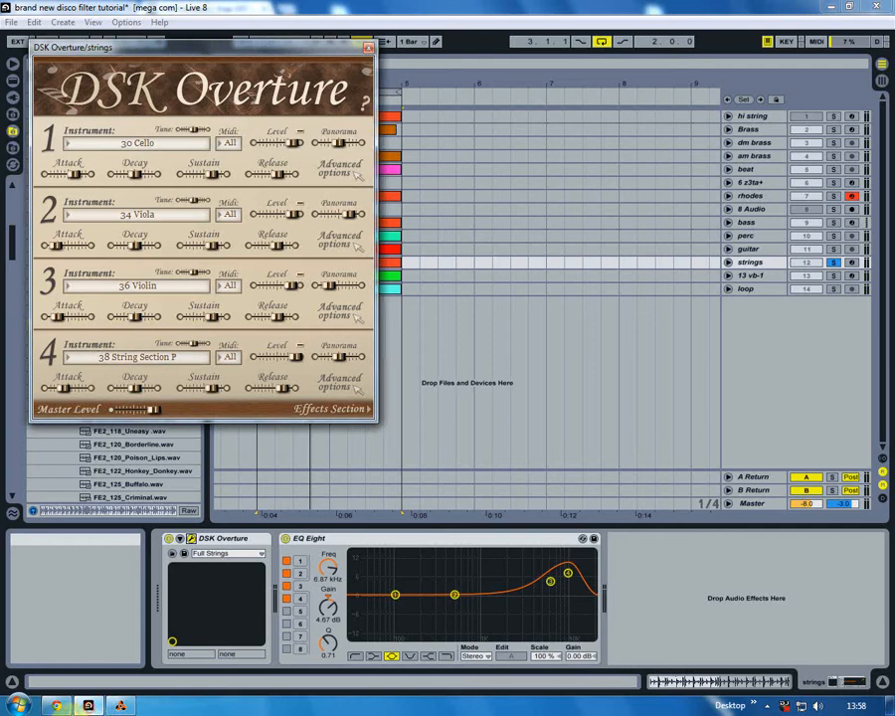
click(368, 46)
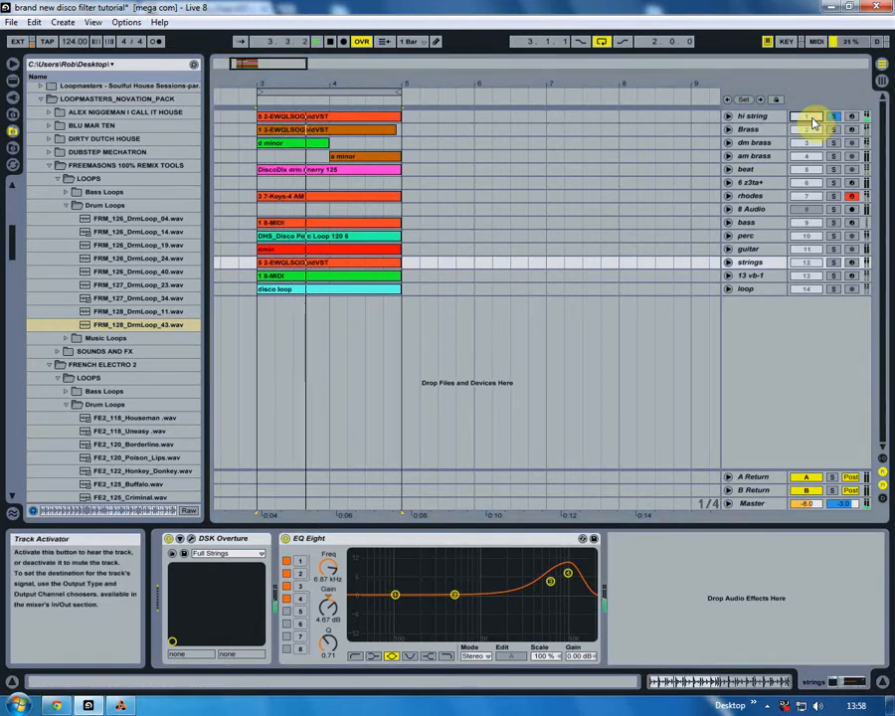
- Open the hi string track's EWQLSOGoldVST, look through its violin patches and close the plug-in without choosing one
click(764, 116)
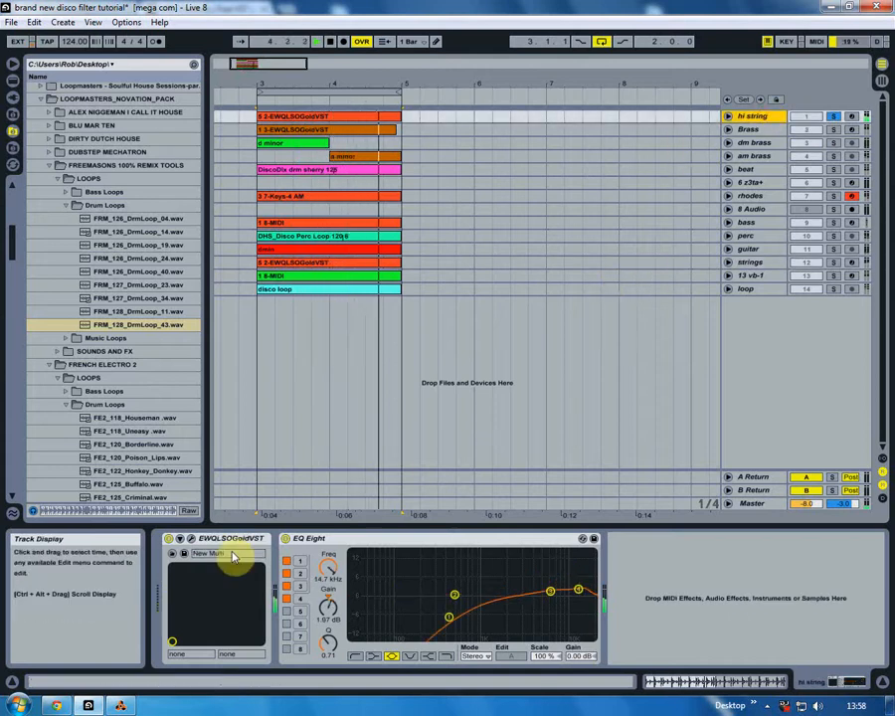
click(191, 540)
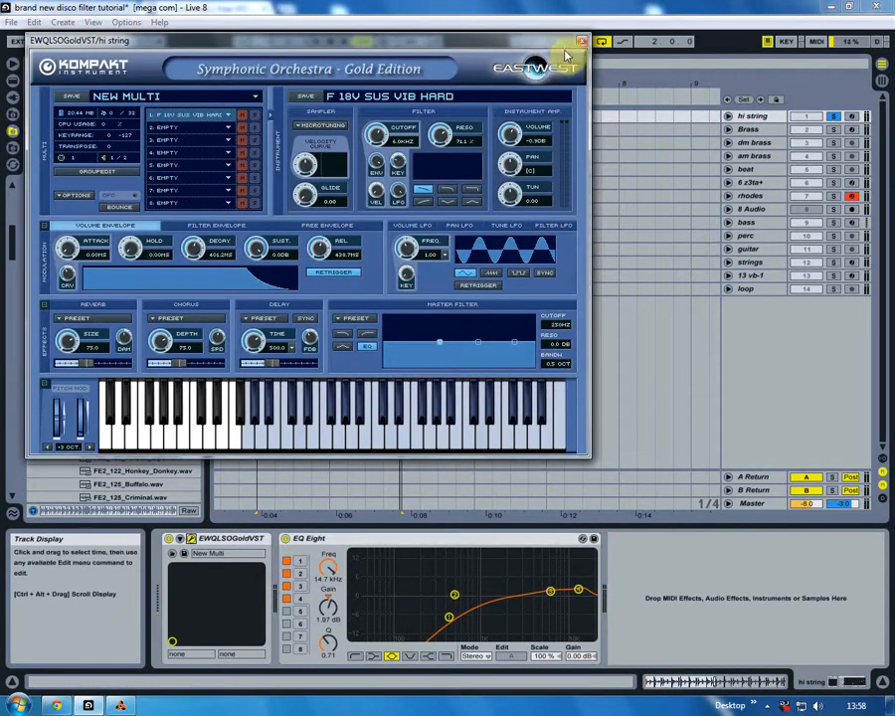
click(199, 115)
mouse_move(267, 147)
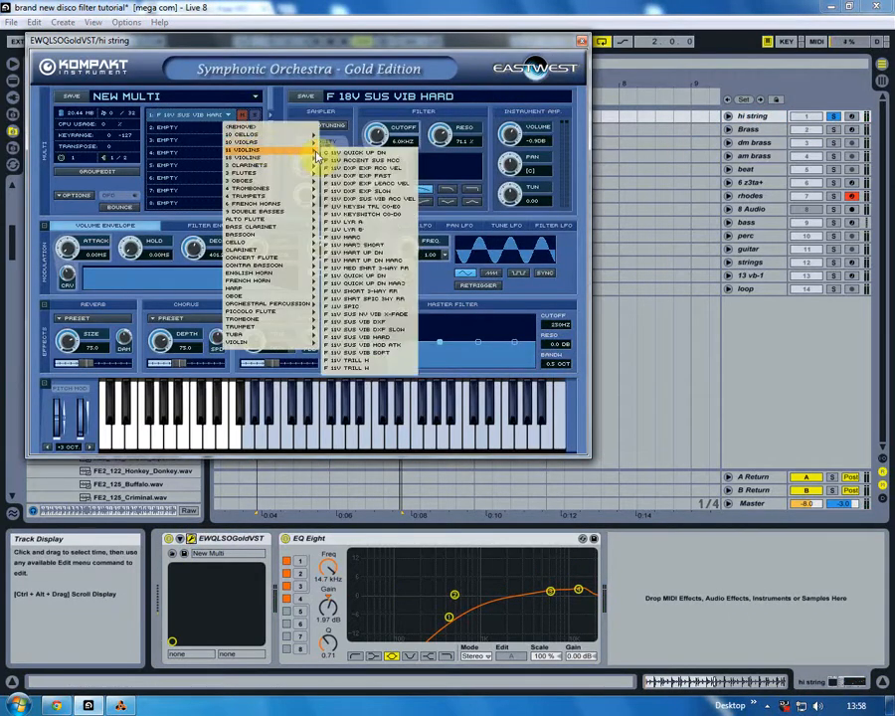
click(582, 41)
click(582, 42)
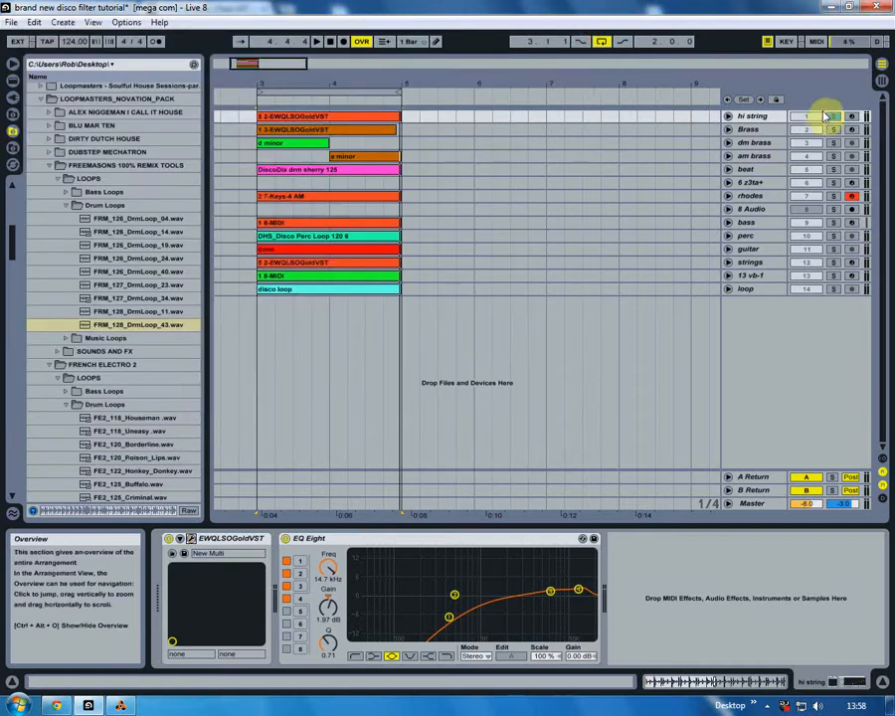
- Move the solo from hi string to strings and play the loop
click(834, 263)
key(space)
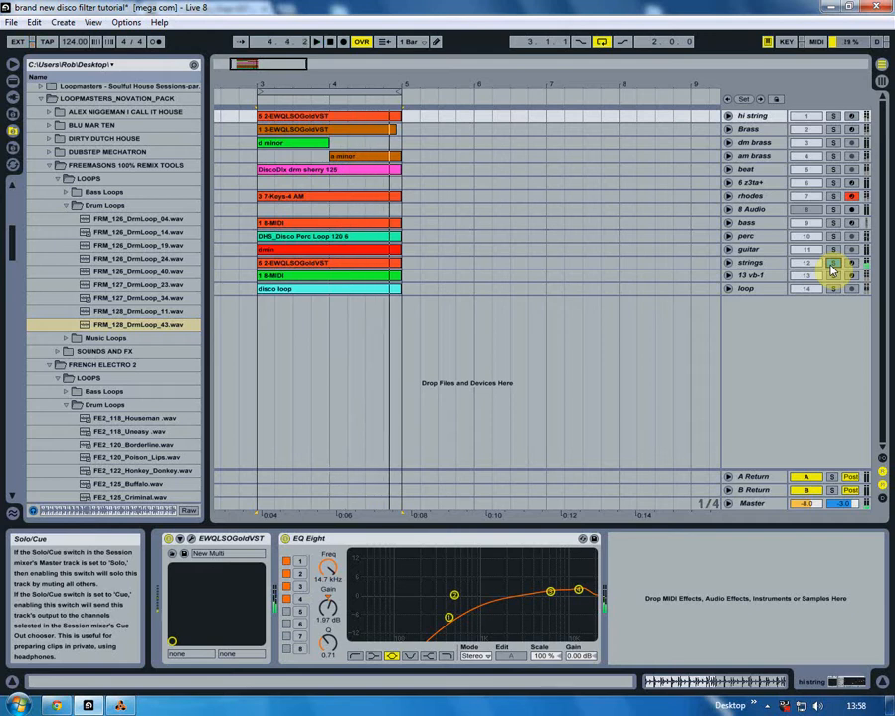
- Solo the 13 vb-1 bass track, play its MIDI clip and open the vb-1 instrument window
click(747, 278)
click(835, 277)
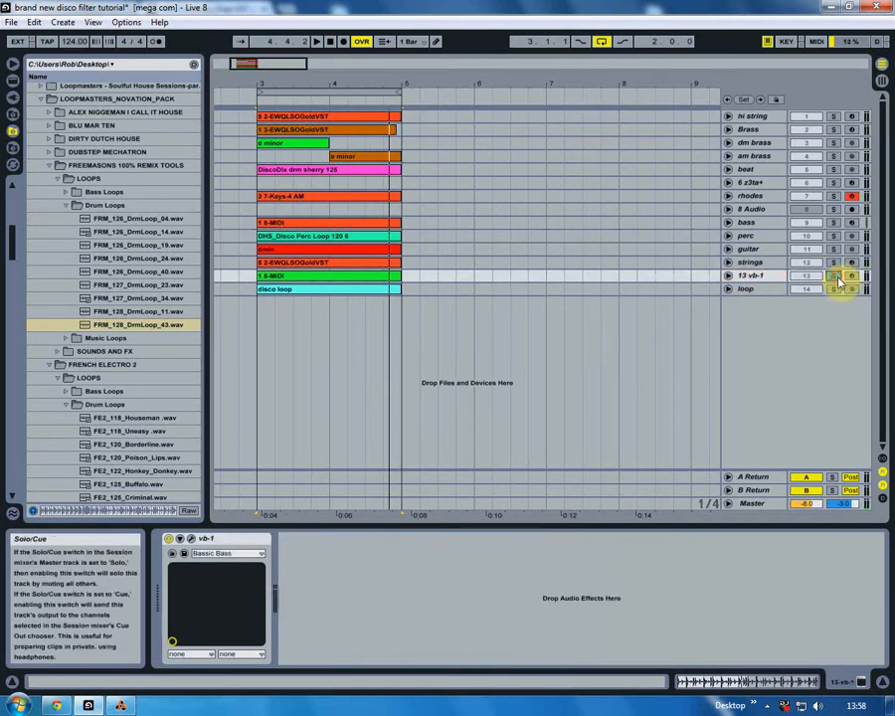
key(space)
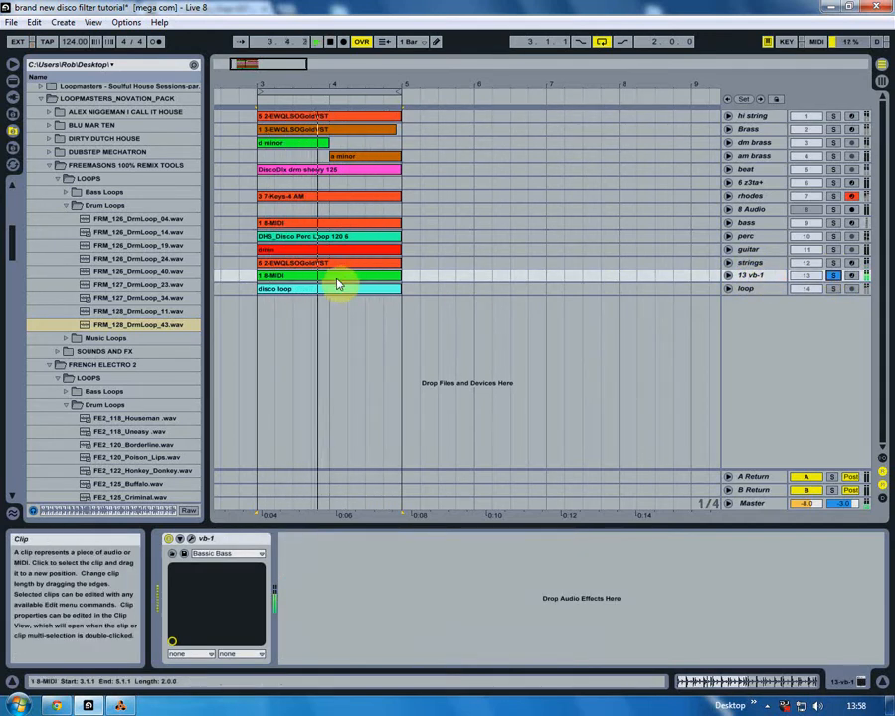
key(space)
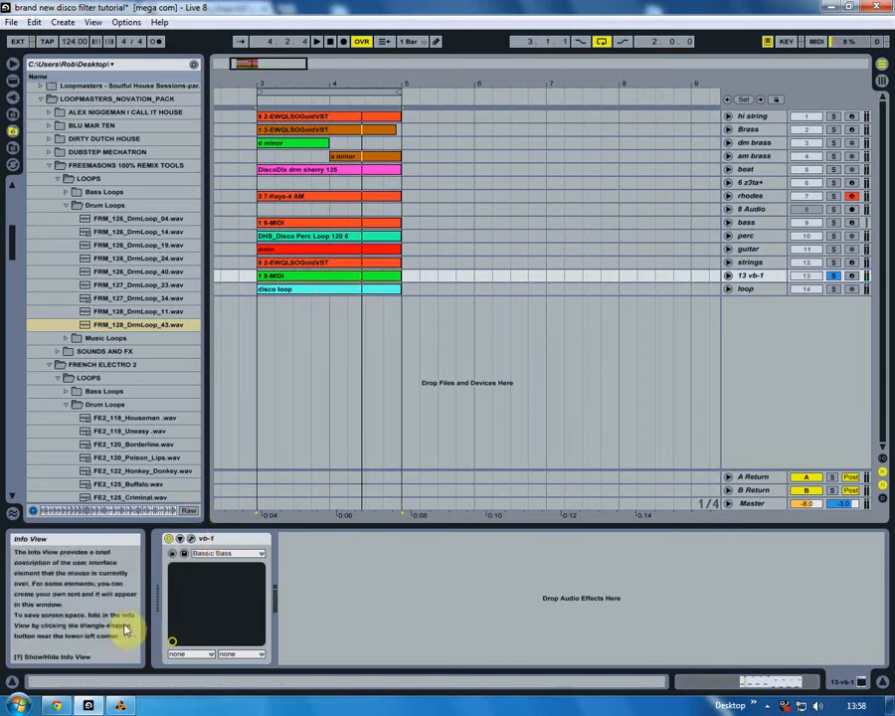
click(180, 538)
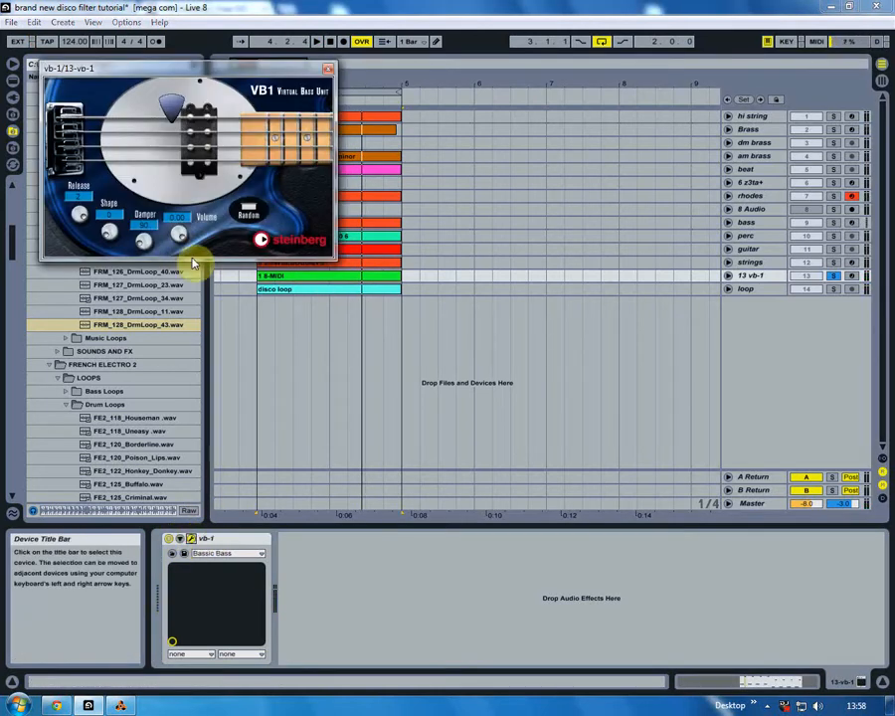
- Close the vb-1 window, read the Steinberg Virtual Bass VB1 download page on VST Warehouse in Chrome, and return to Live
click(329, 68)
click(56, 705)
click(71, 8)
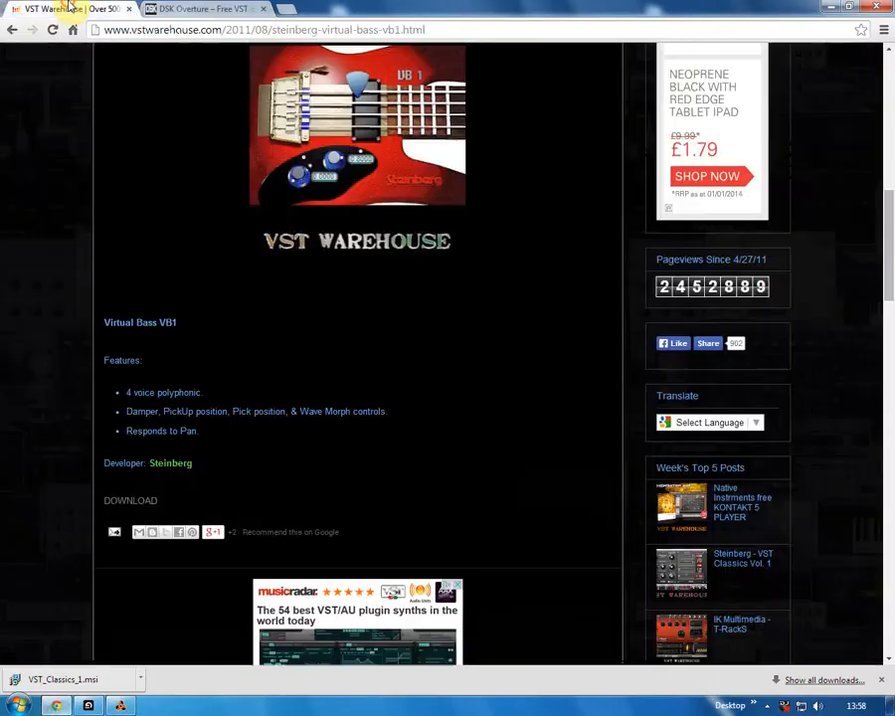
scroll(199, 308, up, 3)
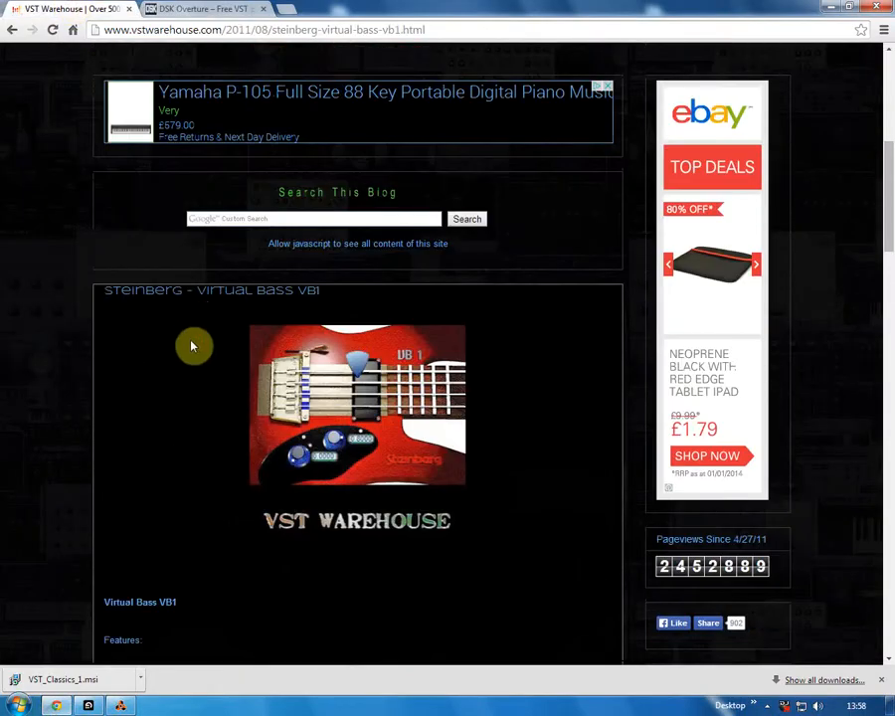
scroll(194, 343, down, 1)
scroll(194, 343, up, 4)
scroll(194, 343, down, 2)
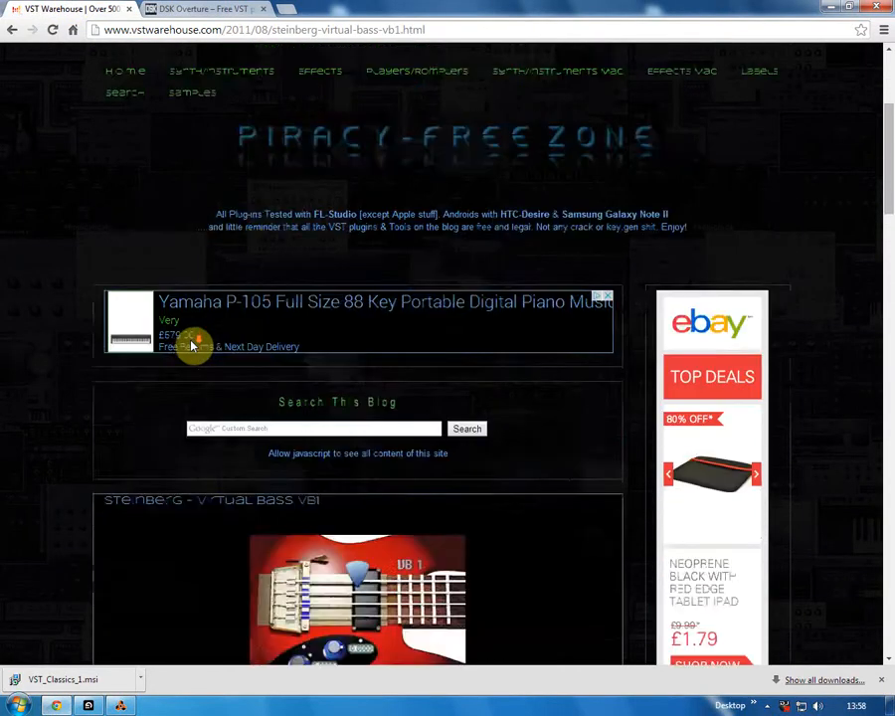
scroll(191, 346, down, 4)
scroll(191, 346, down, 3)
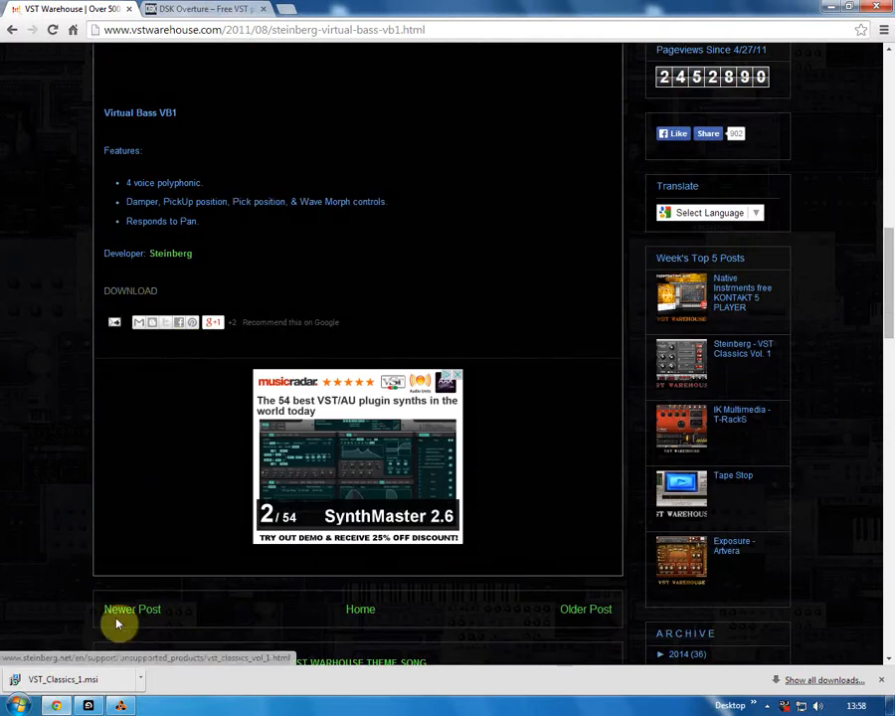
click(88, 705)
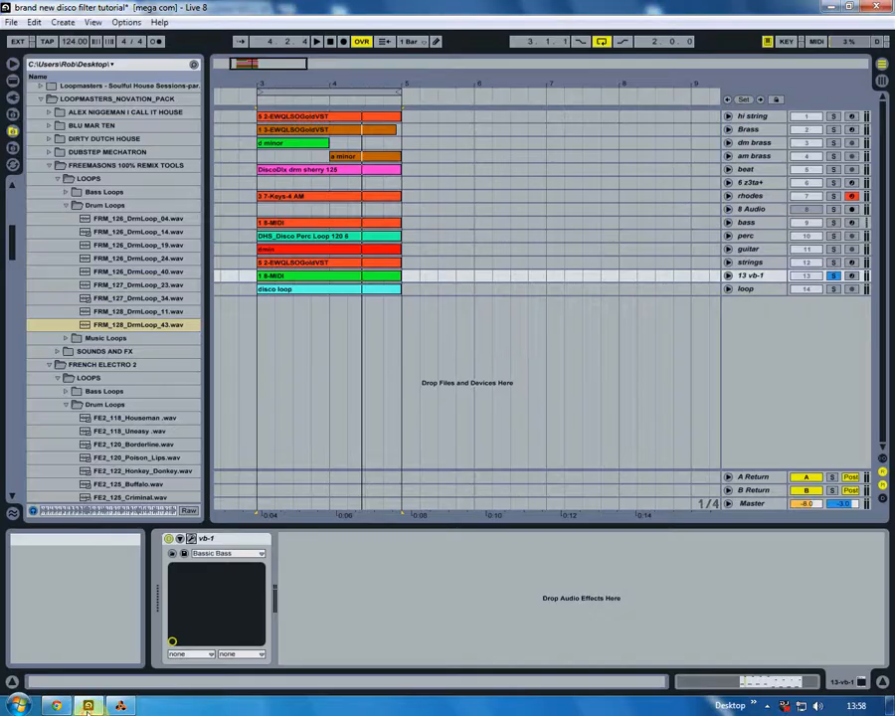
- Solo the bass and 8 Audio tracks and view the NN-XT FingerBass instrument in the Reason rack, then return to Live
click(833, 223)
ctrl+click(835, 209)
click(759, 210)
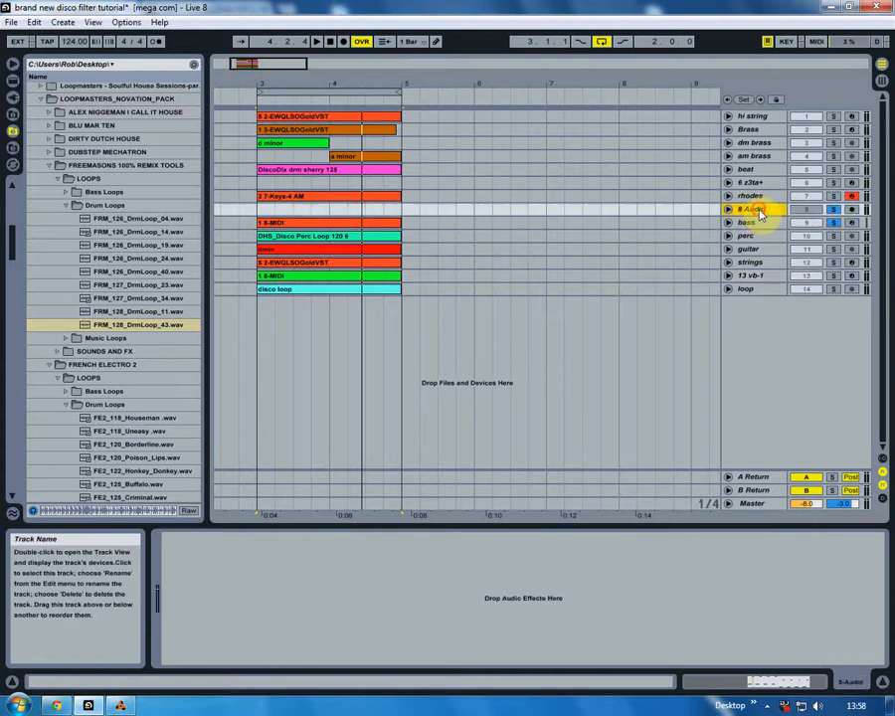
click(116, 705)
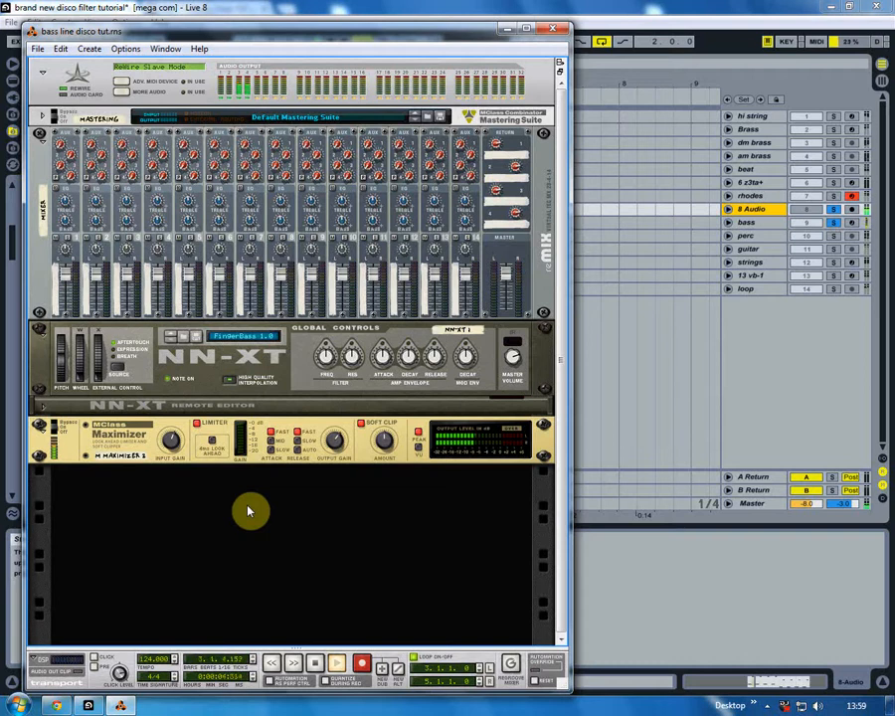
click(713, 334)
- Audition the 13 vb-1 bass together with the beat track from bar 3, then release the beat solo
click(754, 275)
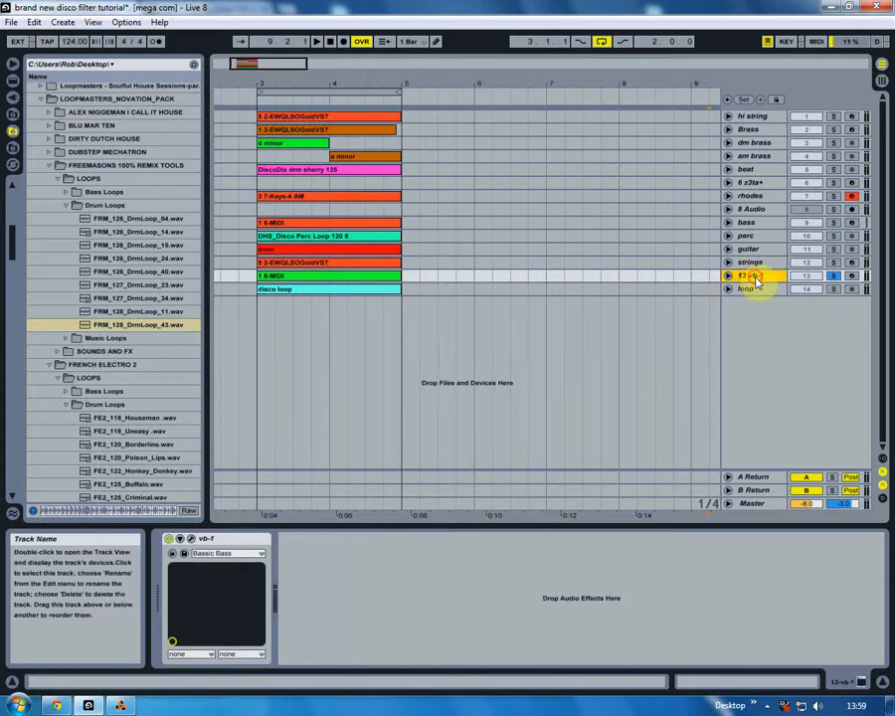
click(258, 277)
click(833, 170)
key(space)
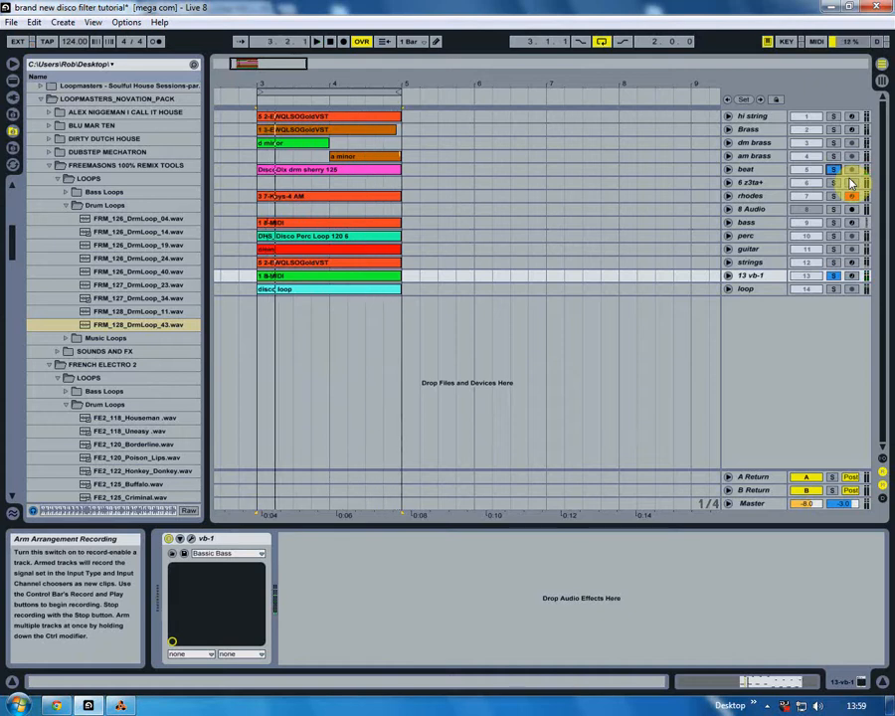
click(834, 170)
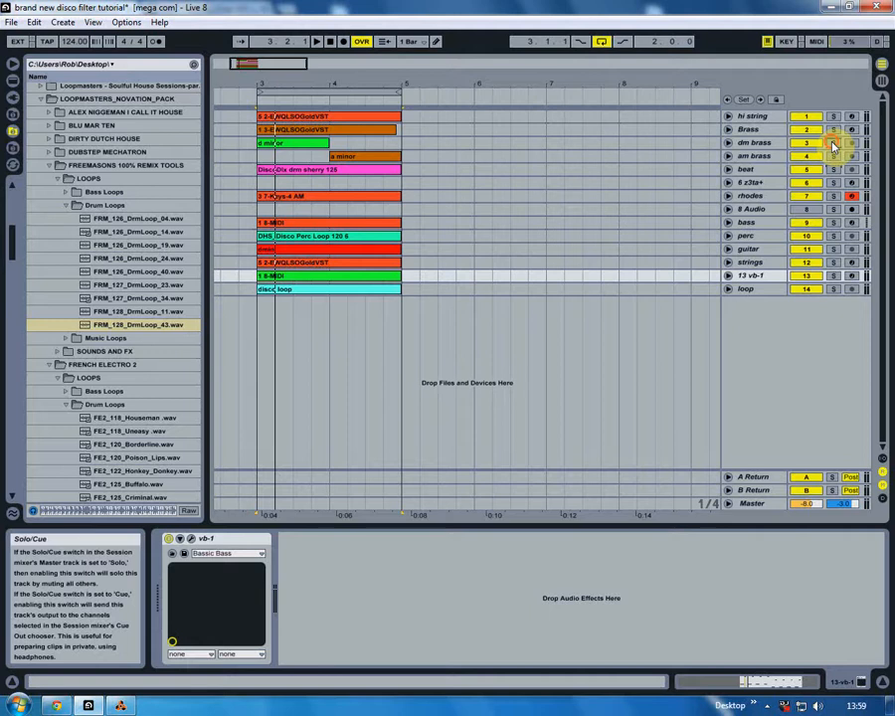
- Solo the dm brass track and open the disco filter loop samples folder in the file browser
click(834, 144)
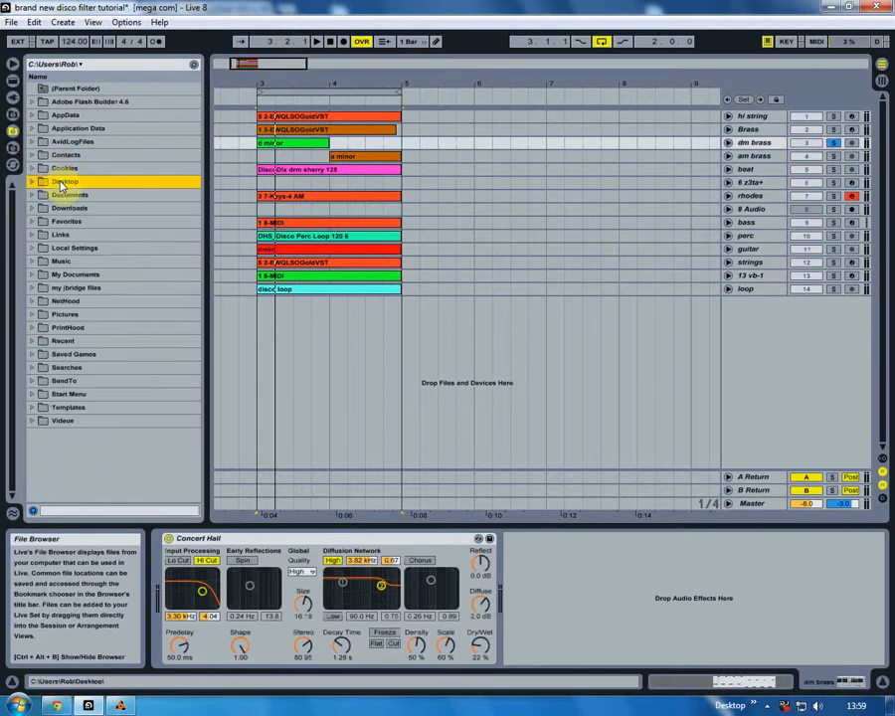
double_click(60, 183)
scroll(81, 336, down, 2)
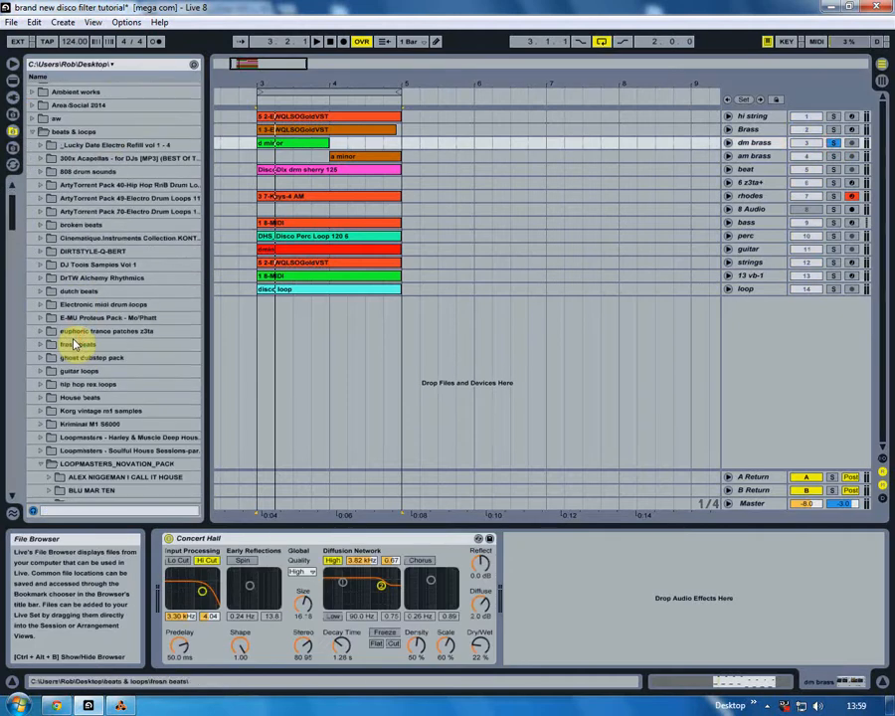
click(33, 131)
double_click(72, 172)
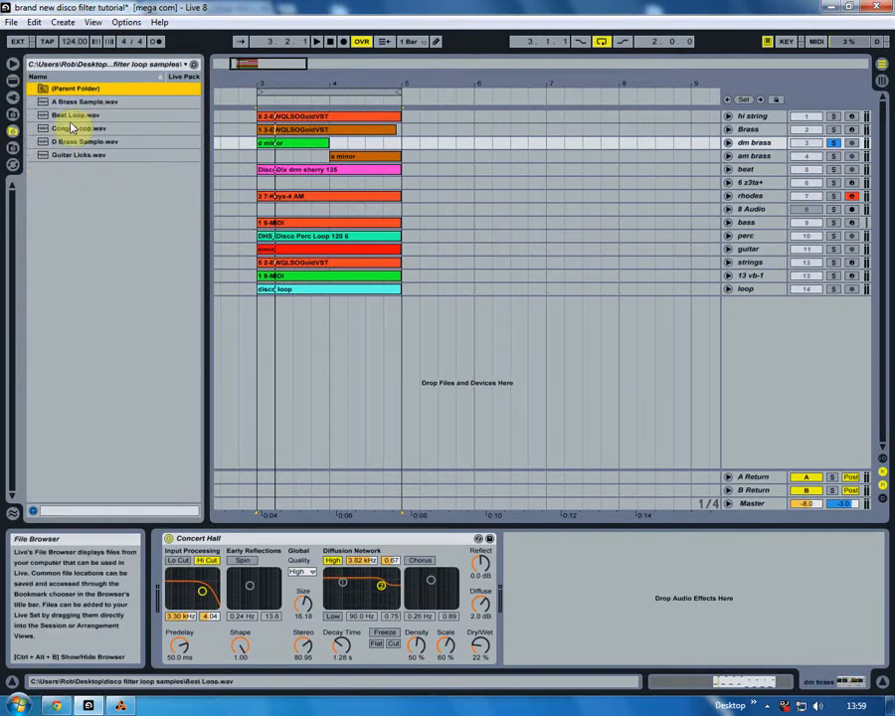
- Place D Brass Sample.wav on the dm brass track at bar 6, unfold the track and play the sample
drag(72, 145, 472, 142)
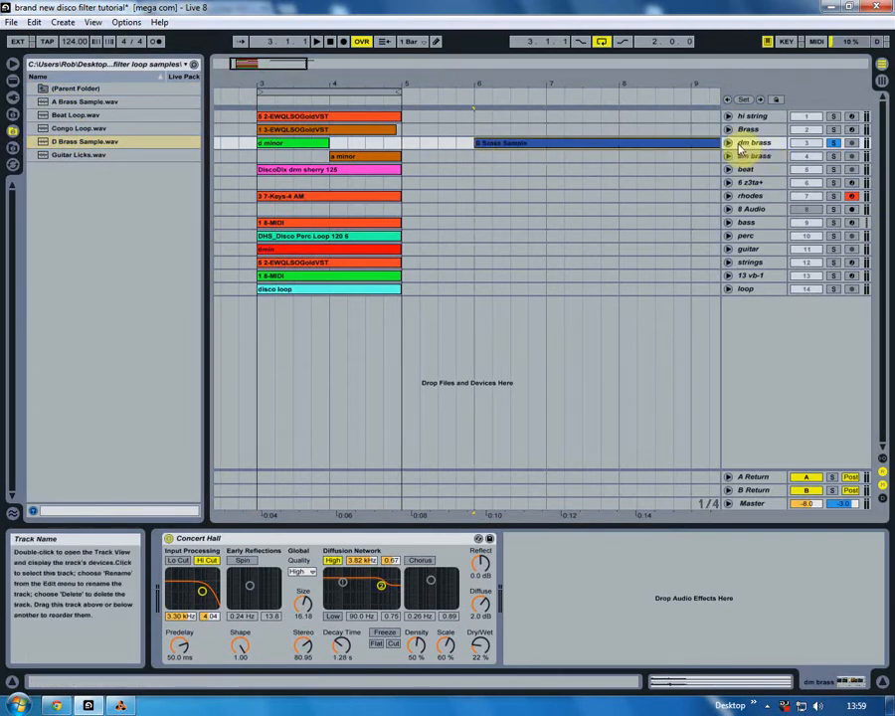
click(728, 142)
drag(568, 81, 339, 133)
click(322, 152)
key(space)
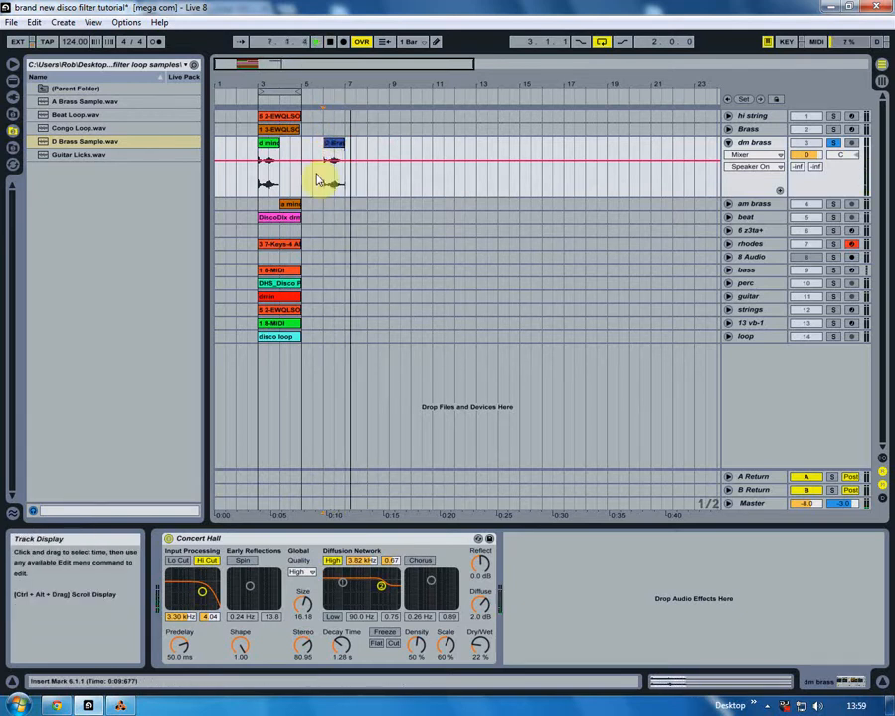
- Add A Brass Sample.wav at bar 7 of the dm brass track, play both samples and trim the new clip to one bar
click(75, 103)
drag(76, 106, 348, 207)
drag(424, 201, 358, 144)
click(728, 203)
click(325, 156)
key(space)
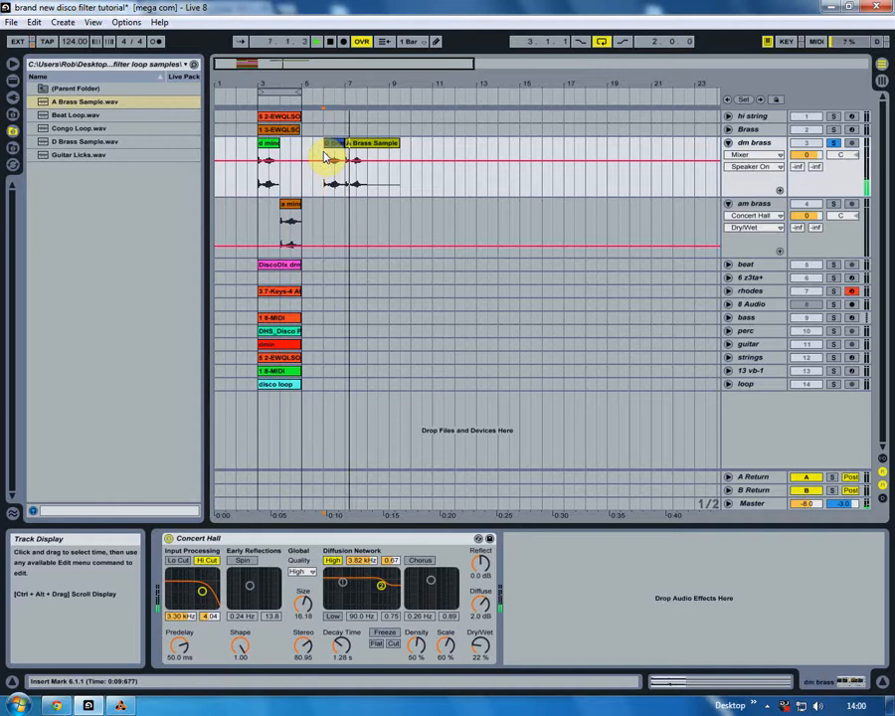
drag(398, 143, 367, 143)
key(space)
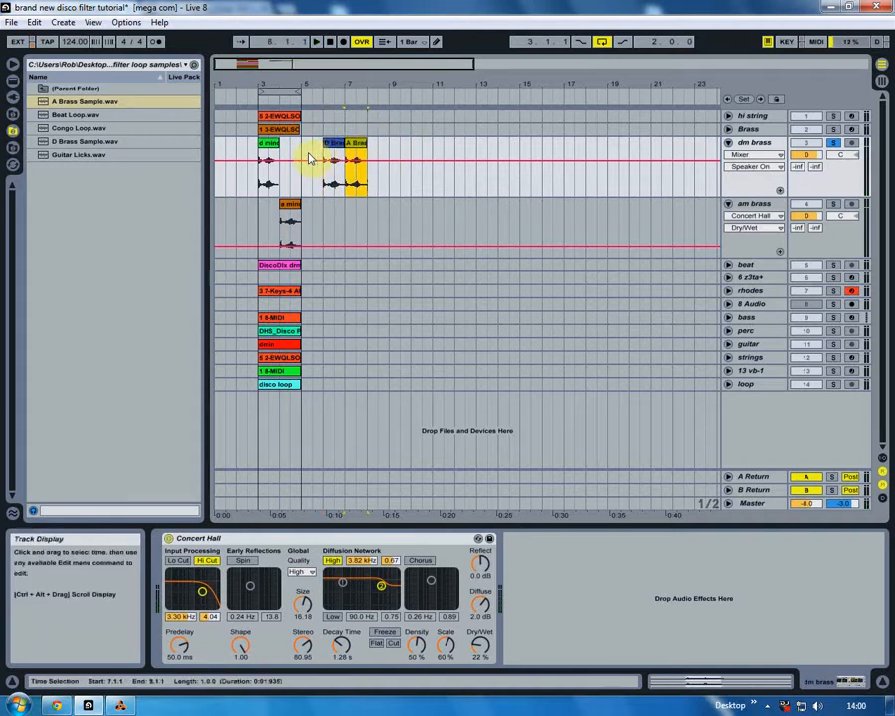
click(317, 156)
- Place Beat Loop.wav on the beat track at bar 6, play it with the brass and trim it to two bars
drag(73, 116, 332, 265)
key(space)
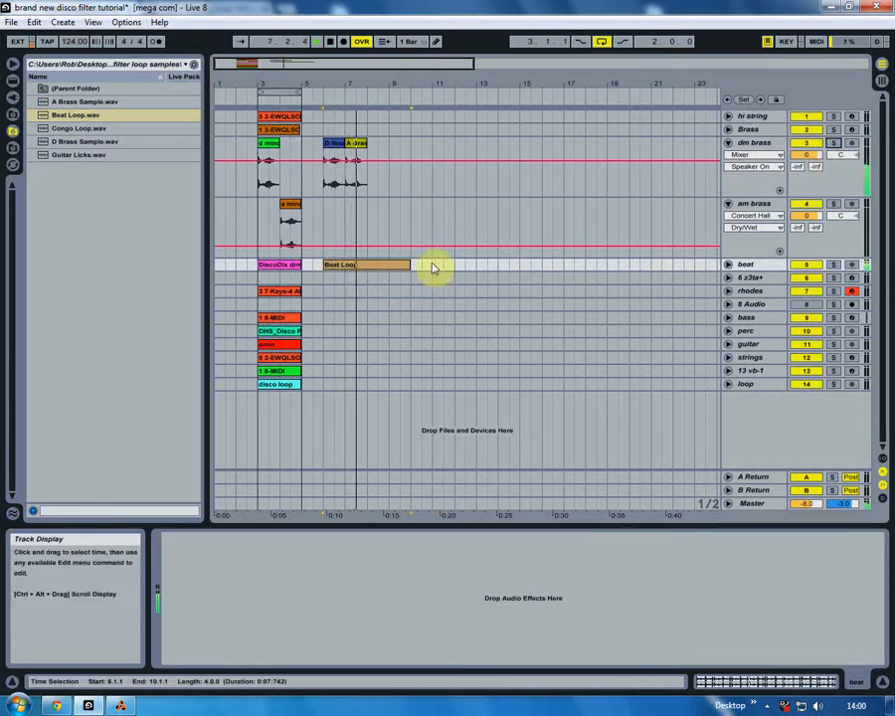
drag(407, 264, 364, 264)
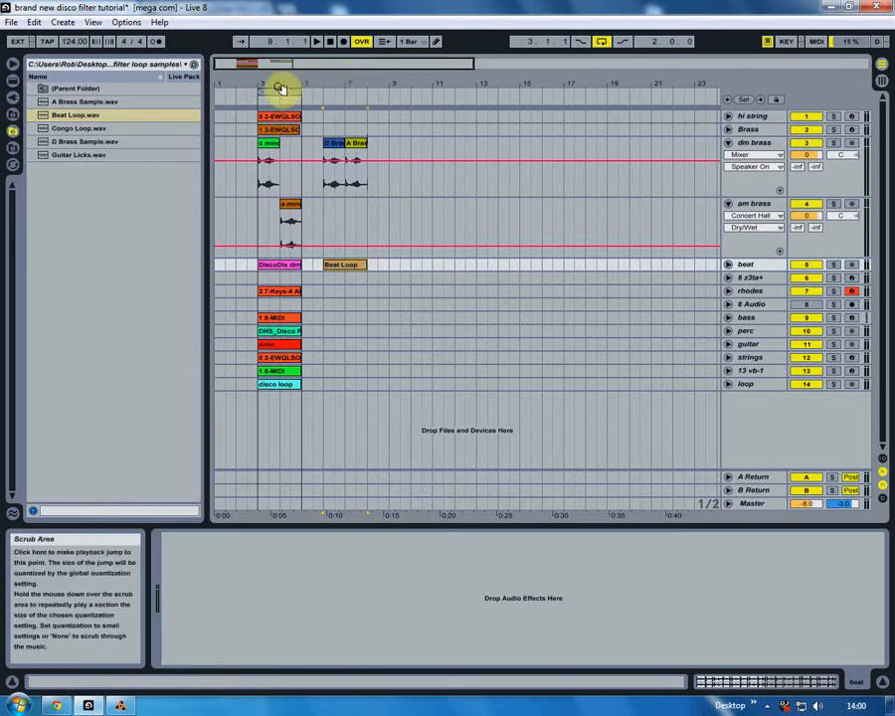
- Move the arrangement loop to span bars 6 to 8, play the new clips and fold the dm brass track
drag(275, 87, 344, 93)
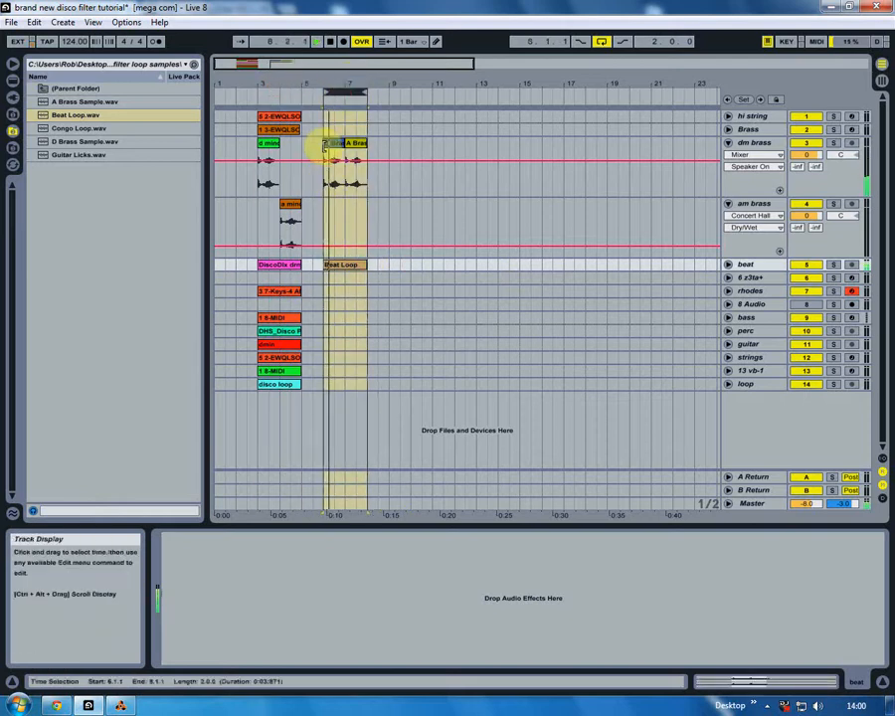
click(329, 156)
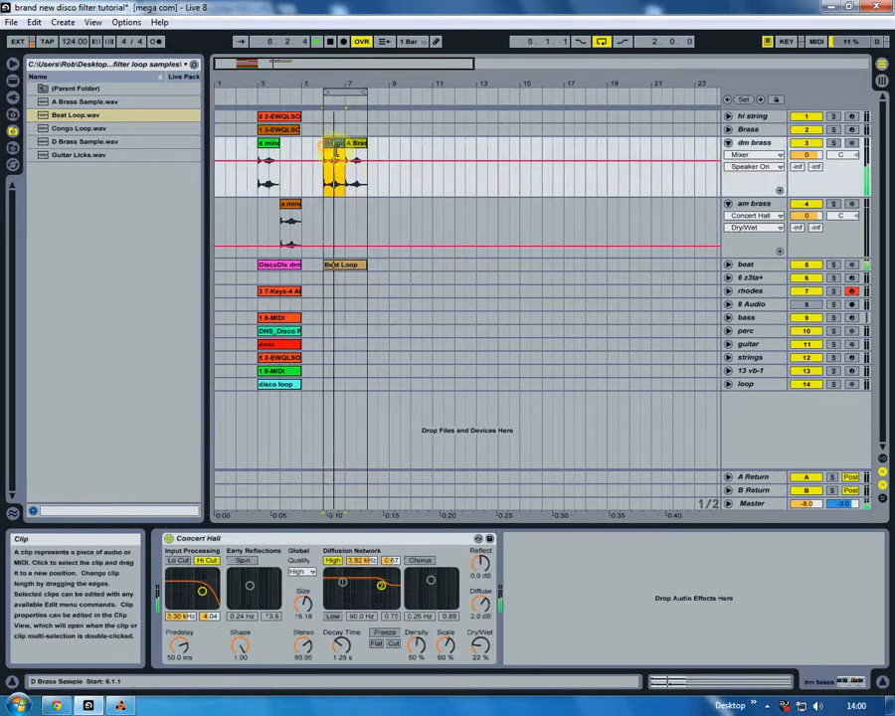
click(729, 144)
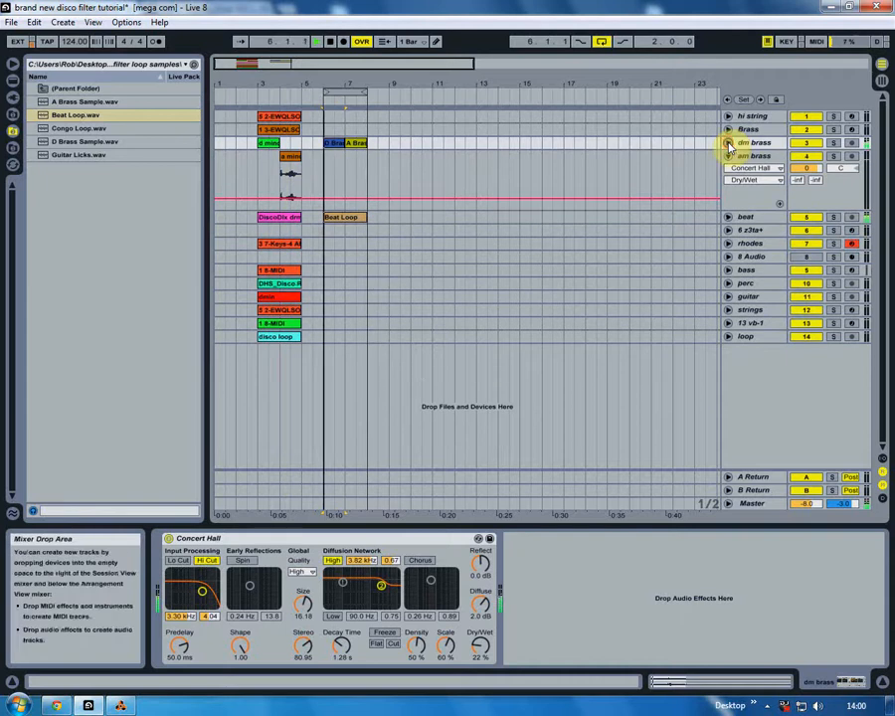
click(323, 227)
- Add a two-bar Congo Loop.wav to the perc track and Guitar Licks.wav to the guitar track at bar 6, and fold the open tracks
drag(99, 129, 326, 285)
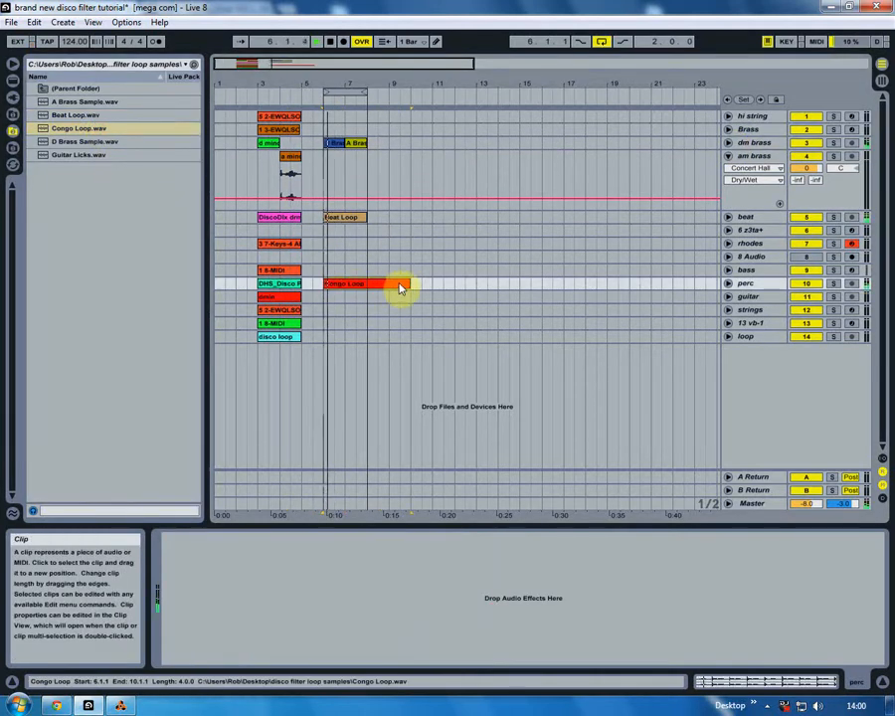
drag(406, 283, 373, 287)
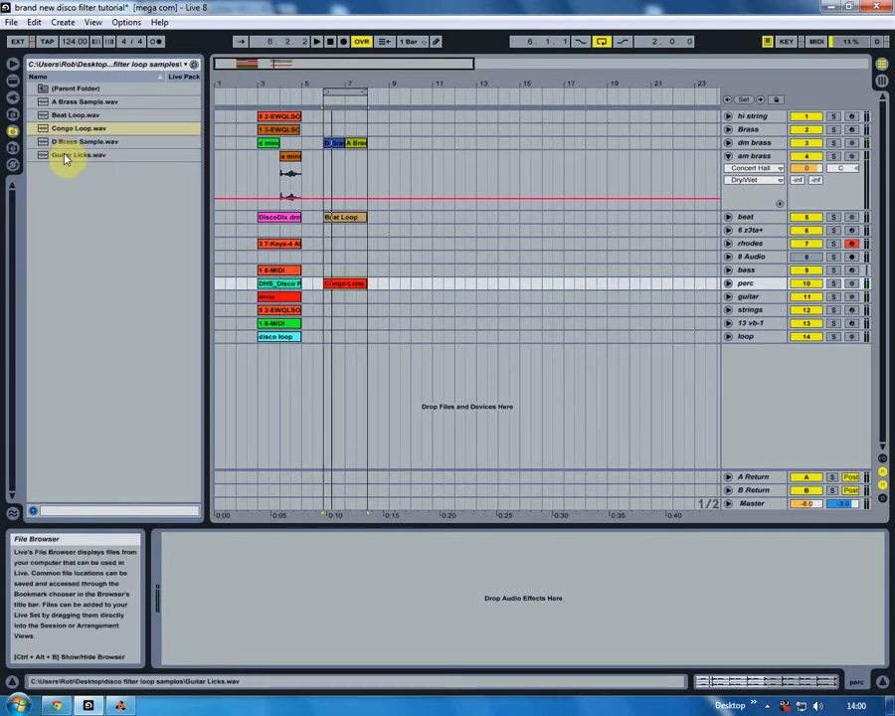
drag(65, 157, 325, 299)
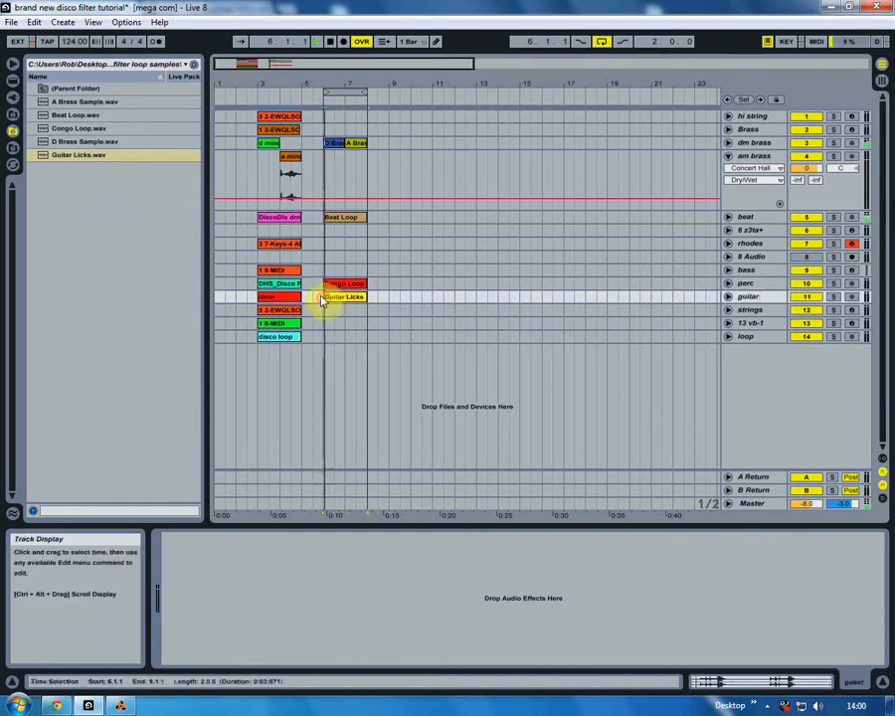
click(729, 297)
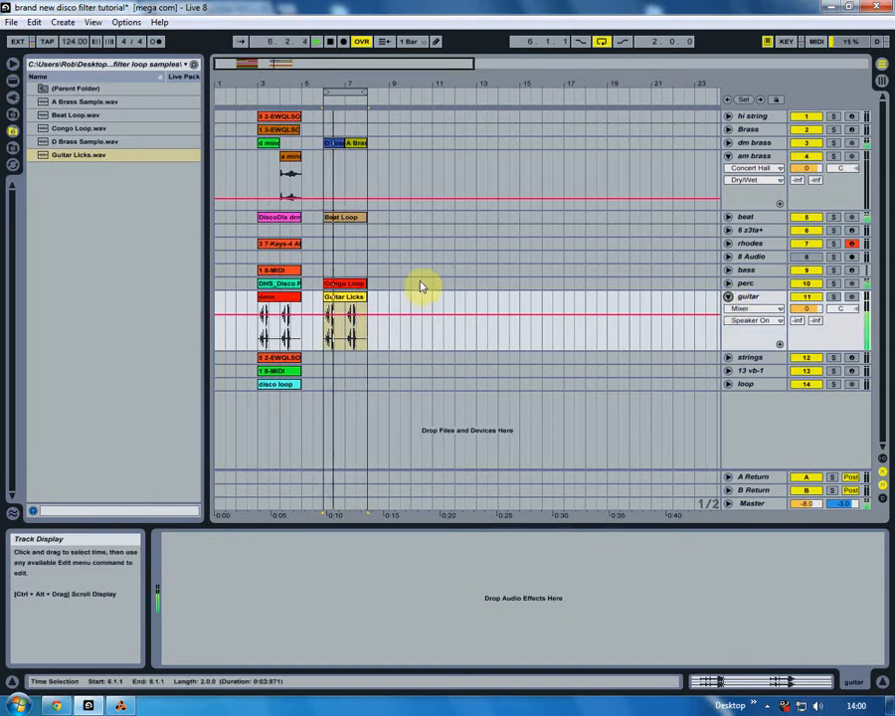
click(728, 297)
click(728, 156)
click(320, 173)
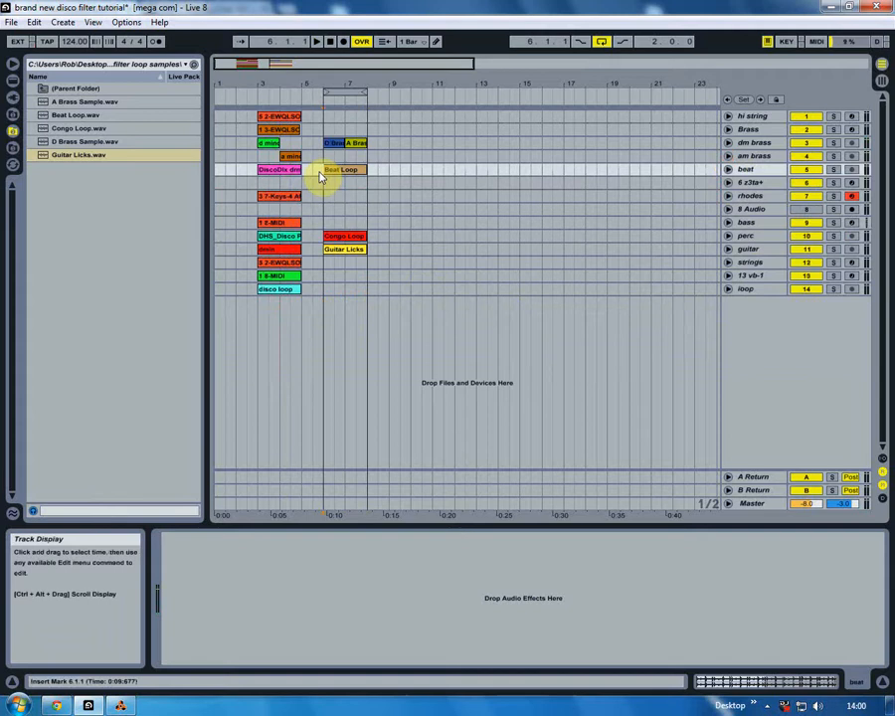
- Show the rhodes track's devices and locate the Keys-4 AM preset under Instrument Rack, Piano and Keys, Classic Electric Pianos
click(753, 196)
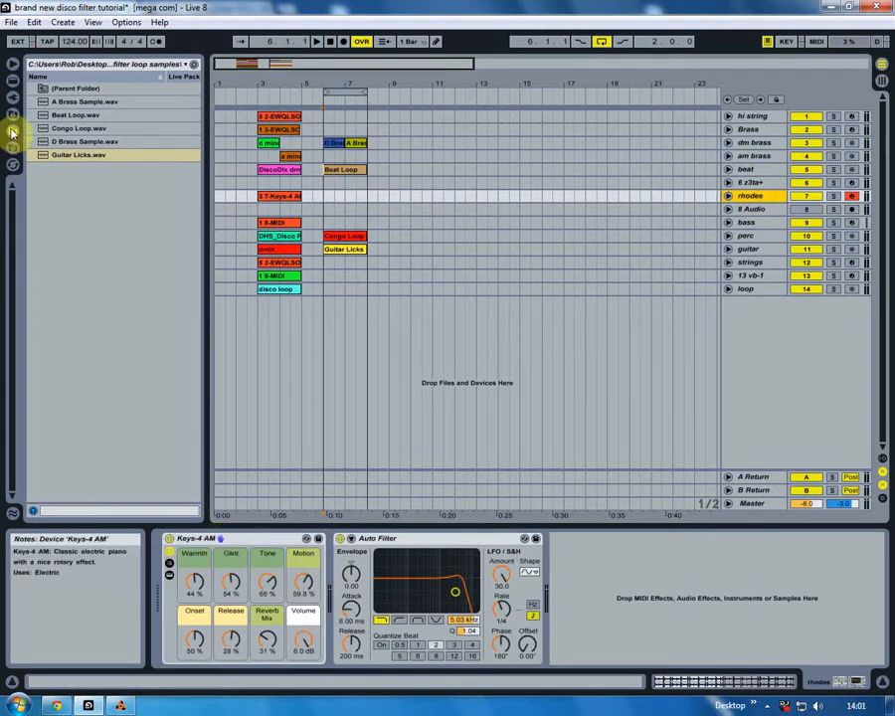
click(11, 64)
click(35, 90)
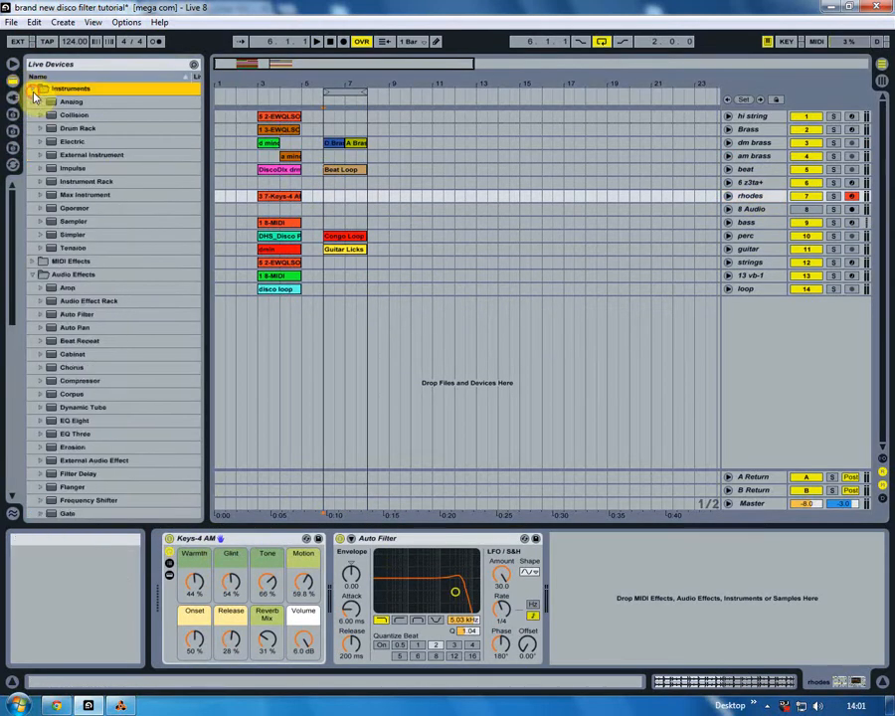
click(40, 181)
click(50, 235)
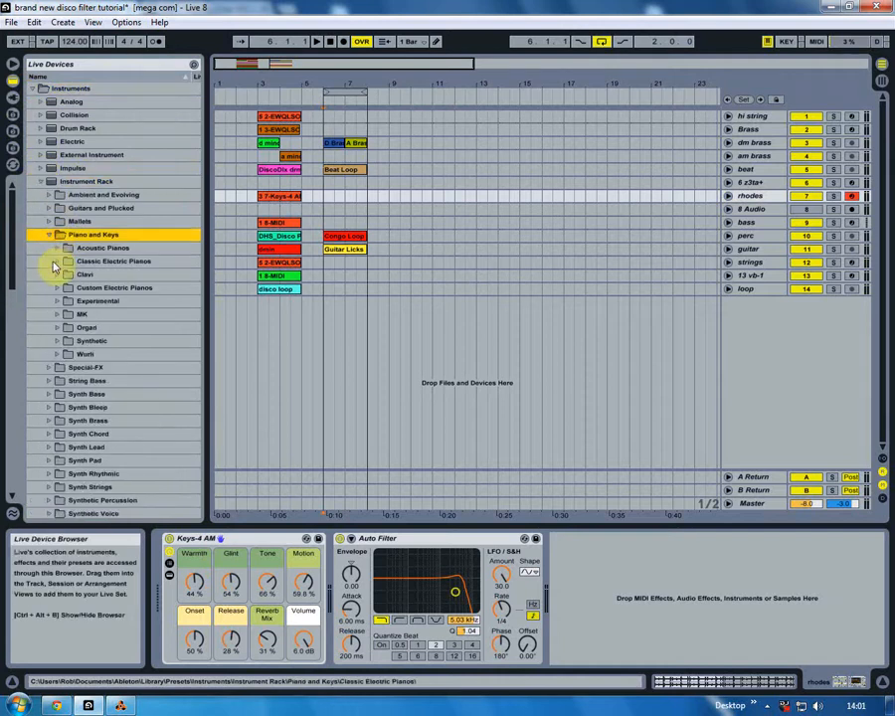
click(54, 263)
click(101, 275)
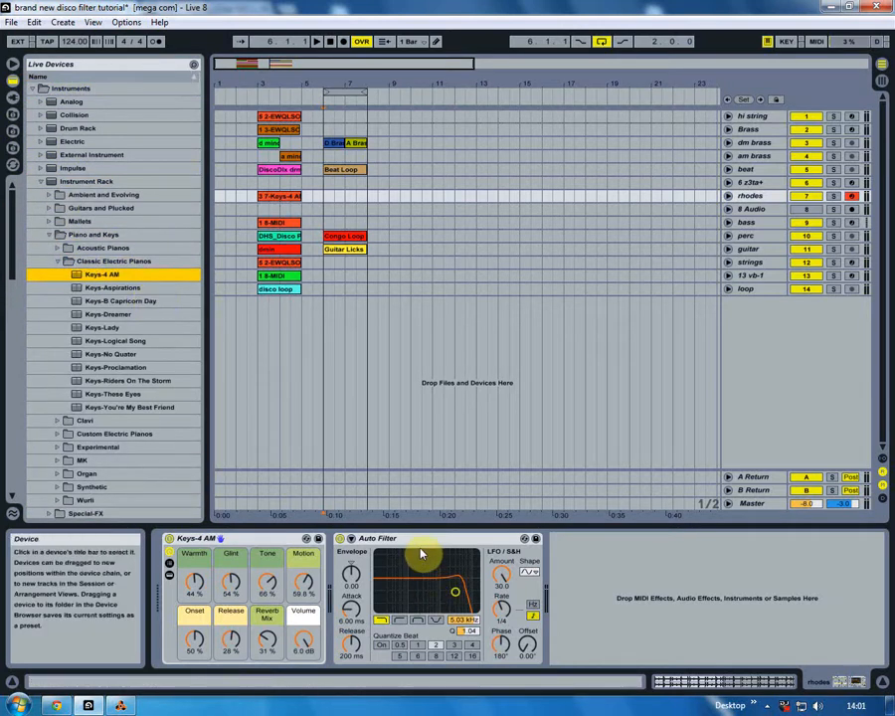
drag(499, 577, 499, 627)
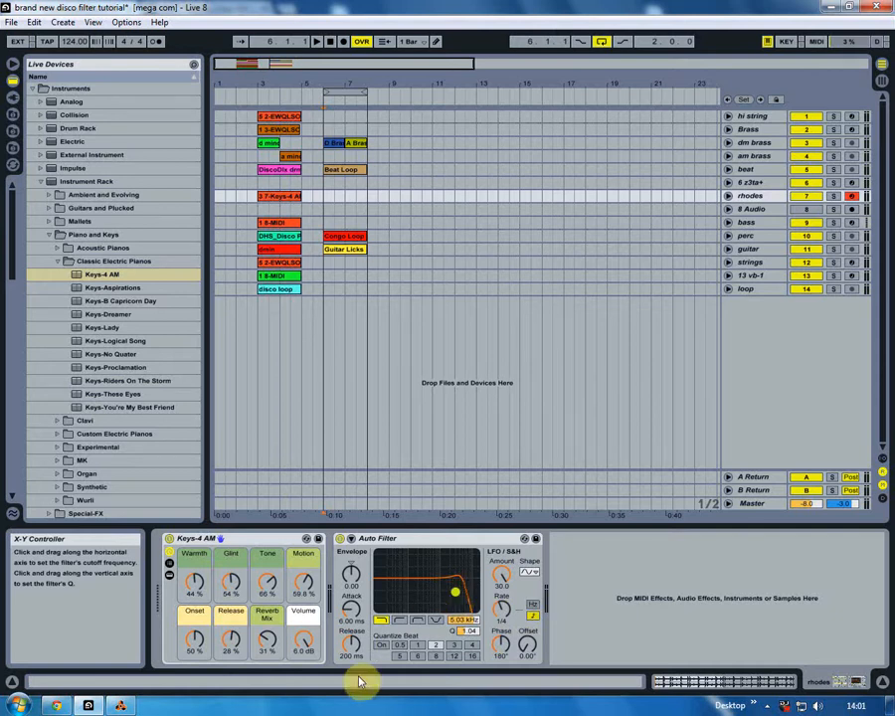
- Record a new MIDI part on the rhodes track from bar 5 through the looped bars 6 to 8
click(315, 196)
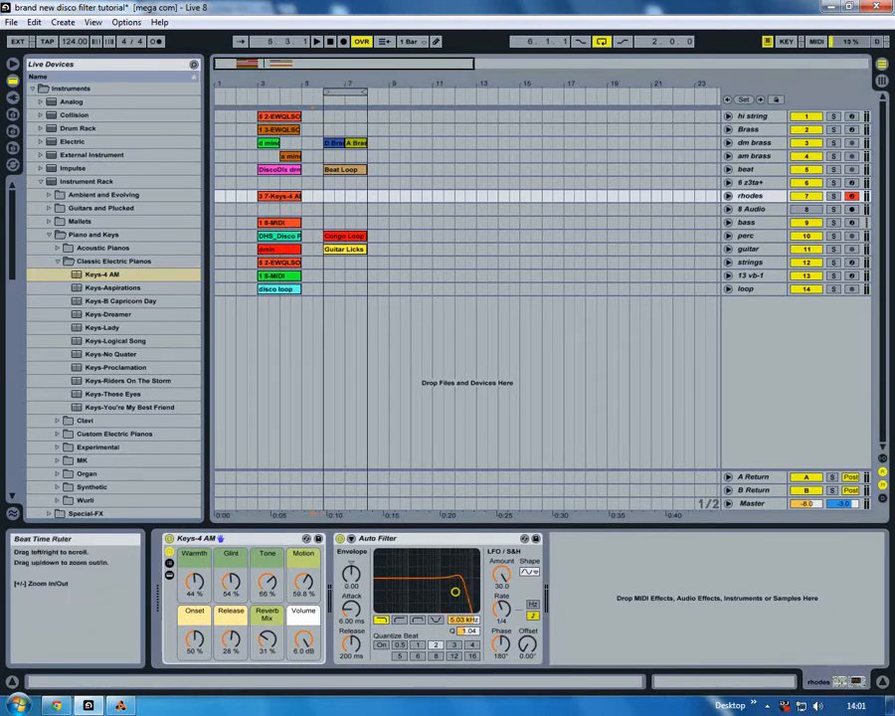
drag(313, 80, 325, 128)
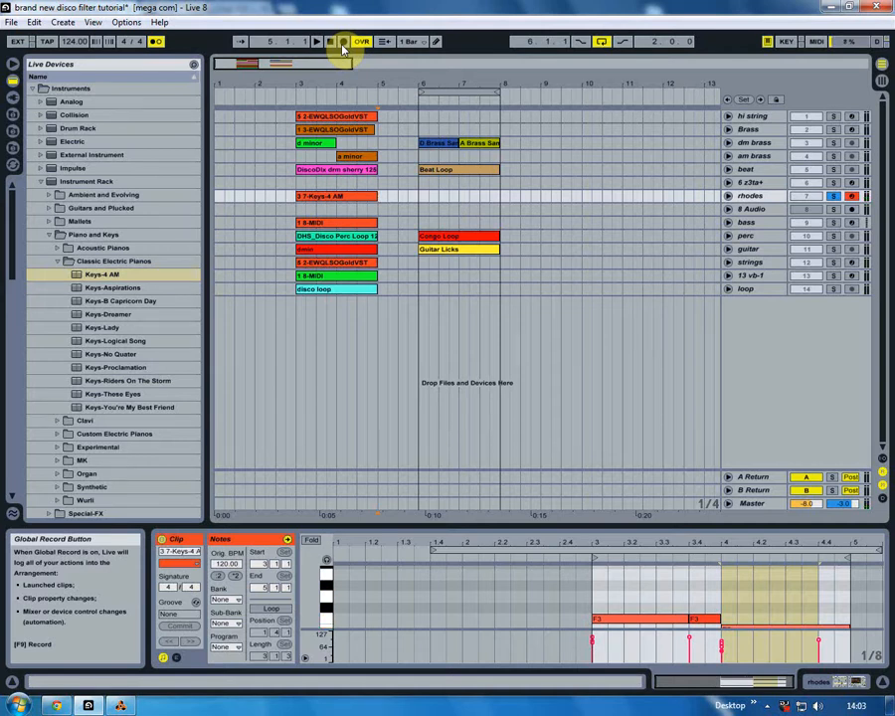
click(317, 42)
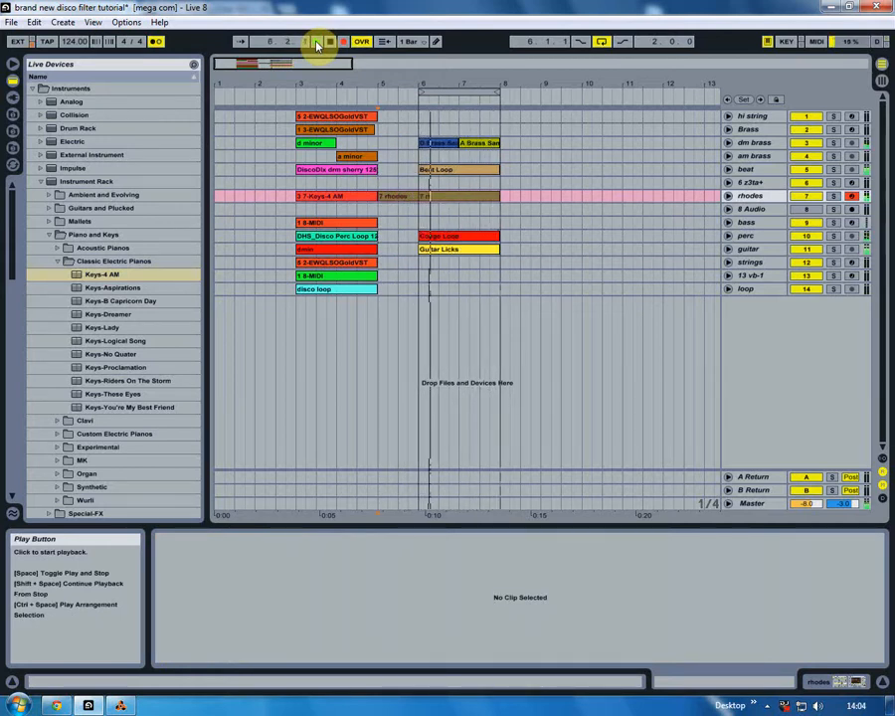
key(space)
- Delete the recorded rhodes clip before bar 6 and the stray notes ahead of the start in the remaining clip, using an enlarged note editor
click(406, 201)
key(Delete)
click(432, 197)
drag(460, 526, 466, 303)
drag(430, 563, 645, 475)
key(Delete)
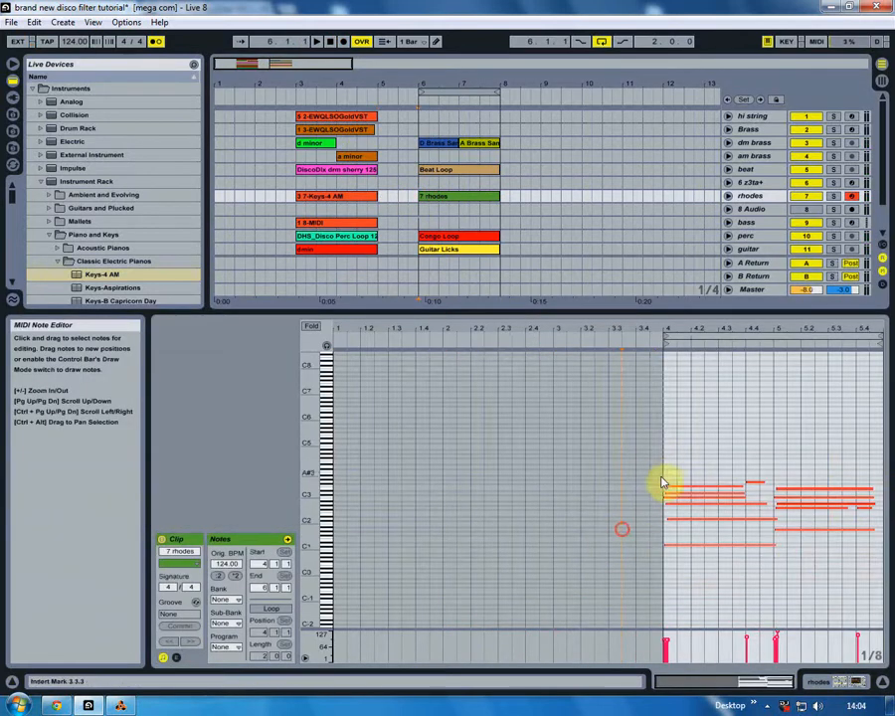
- Quantize all notes inside the rhodes clip's active region
double_click(311, 456)
scroll(534, 565, down, 1)
drag(679, 548, 855, 345)
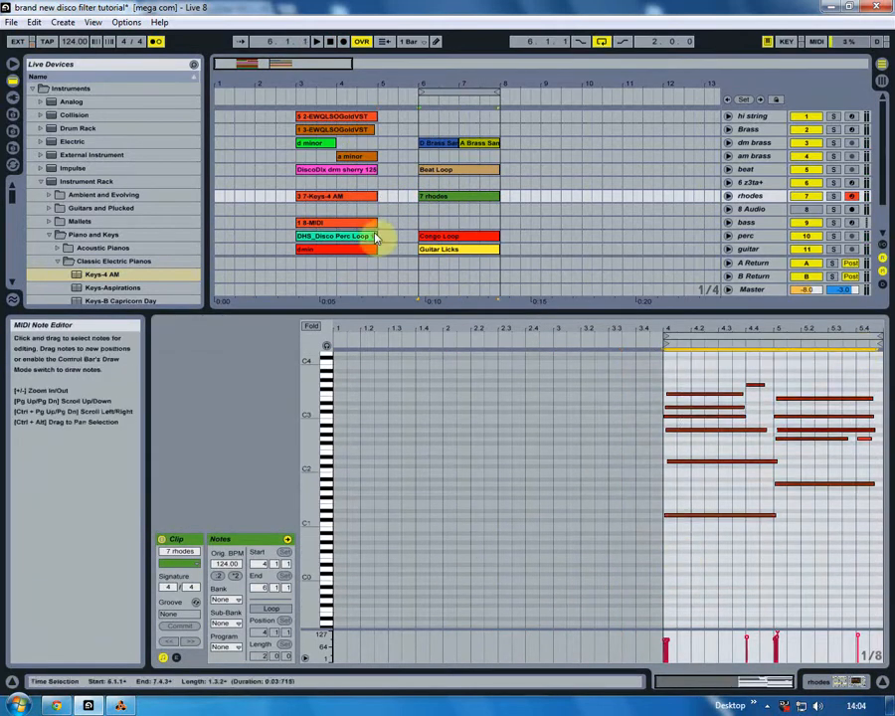
key(ctrl+u)
- Lengthen the upper notes of the first rhodes chord, including F3, D3 and C3, so they end at clip bar 5
click(681, 462)
key(space)
click(784, 431)
click(754, 384)
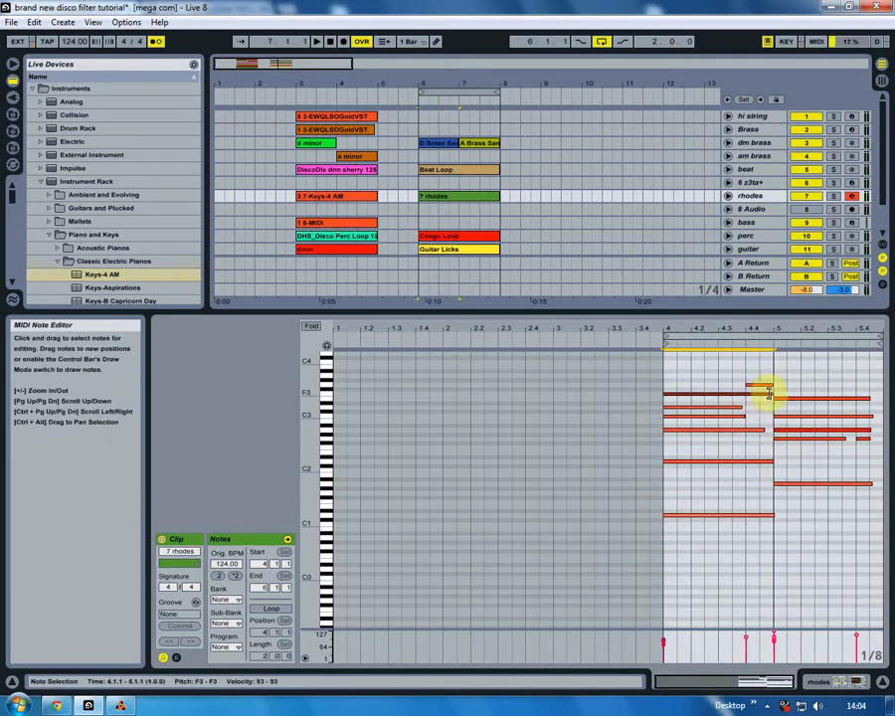
drag(742, 408, 772, 417)
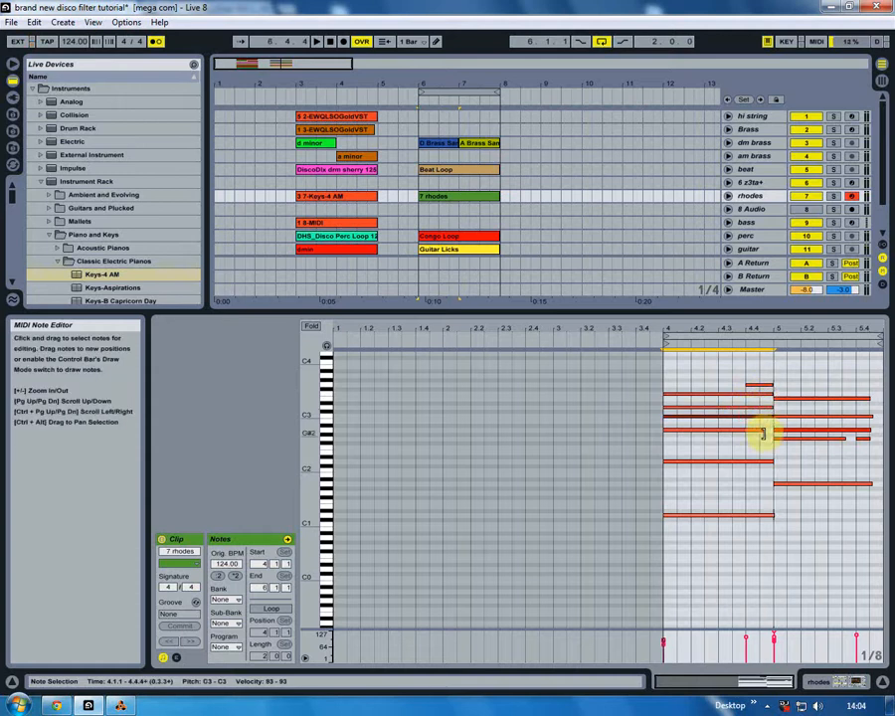
- In an enlarged note editor, extend the first G2 to meet the next G2 and trim D1 to end at clip bar 5
mouse_move(324, 459)
mouse_down()
mouse_move(338, 459)
mouse_move(325, 473)
mouse_move(338, 473)
mouse_up()
drag(610, 312, 594, 135)
scroll(380, 402, up, 3)
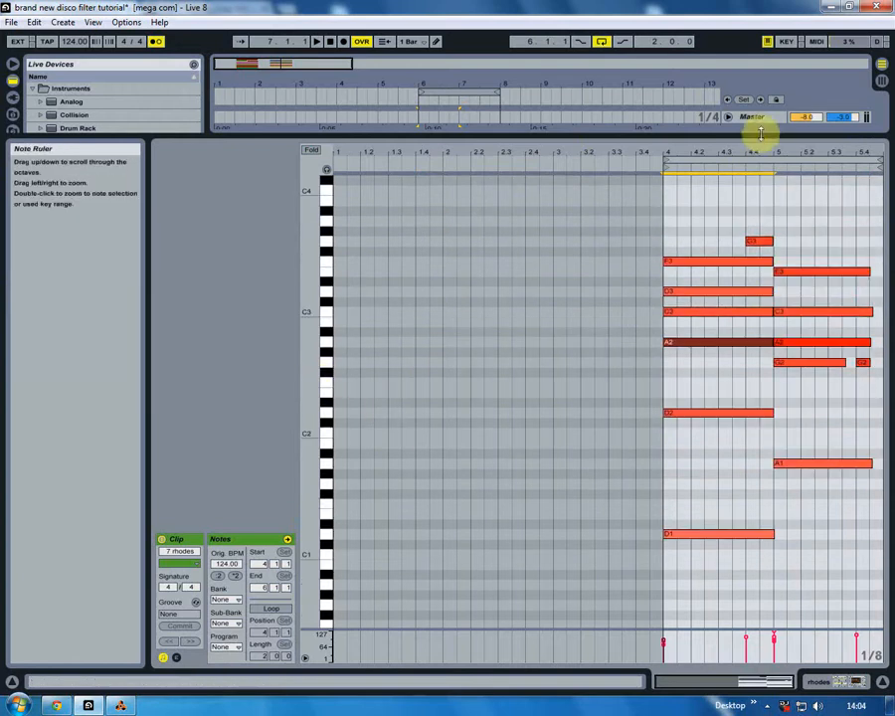
drag(777, 152, 777, 159)
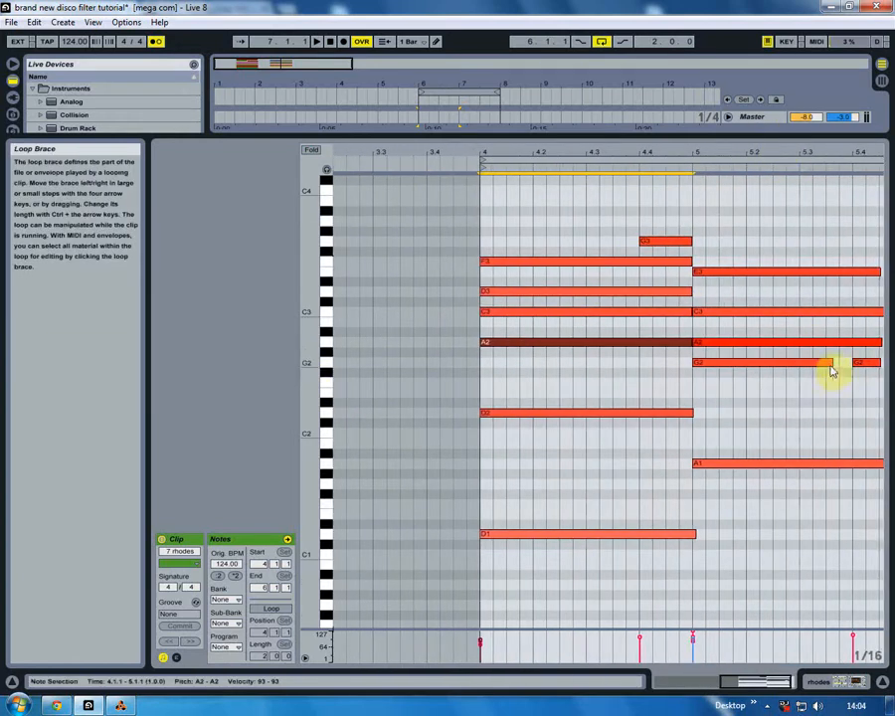
drag(831, 364, 853, 363)
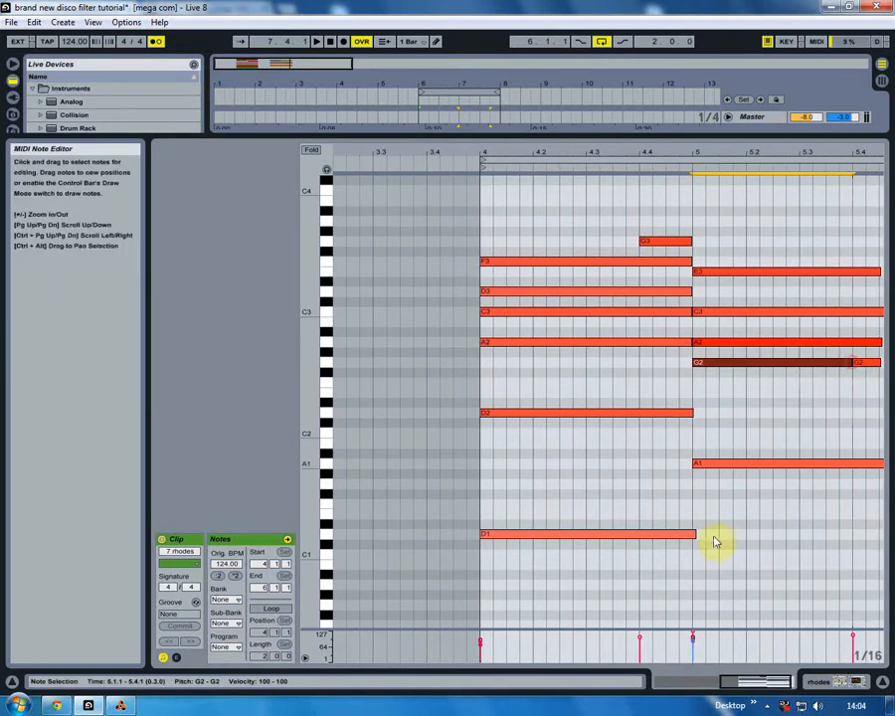
click(691, 535)
key(space)
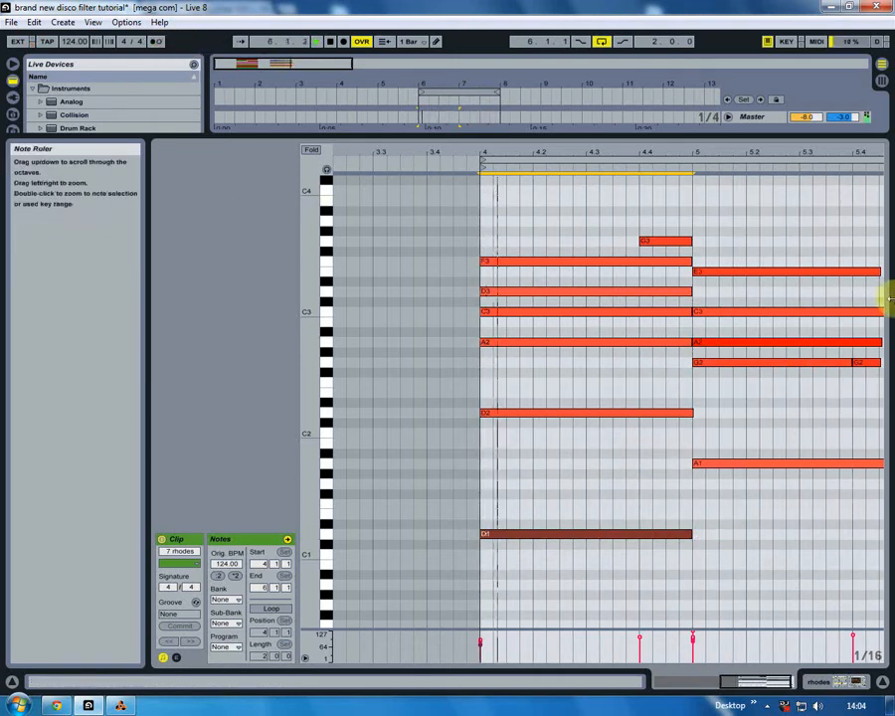
- Stretch the notes of the second rhodes chord, from E3 down to A1, to the end of the clip
drag(882, 156, 861, 172)
drag(861, 365, 876, 276)
drag(857, 463, 877, 463)
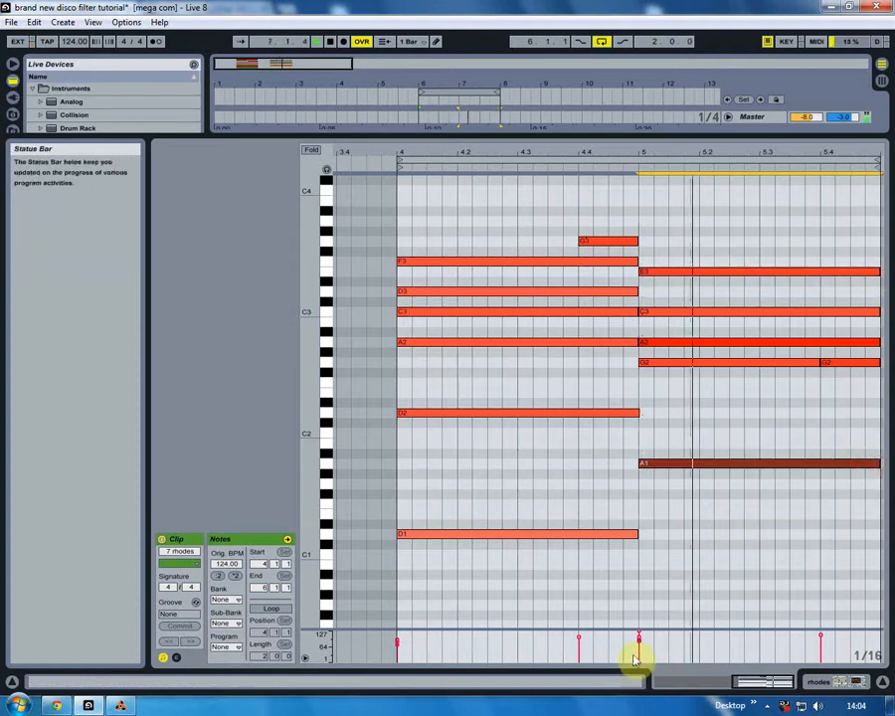
- Lower the loudest velocities at the second rhodes chord, set the final G2 to velocity 101, and return to the full arrangement
drag(640, 635, 641, 641)
drag(821, 634, 820, 641)
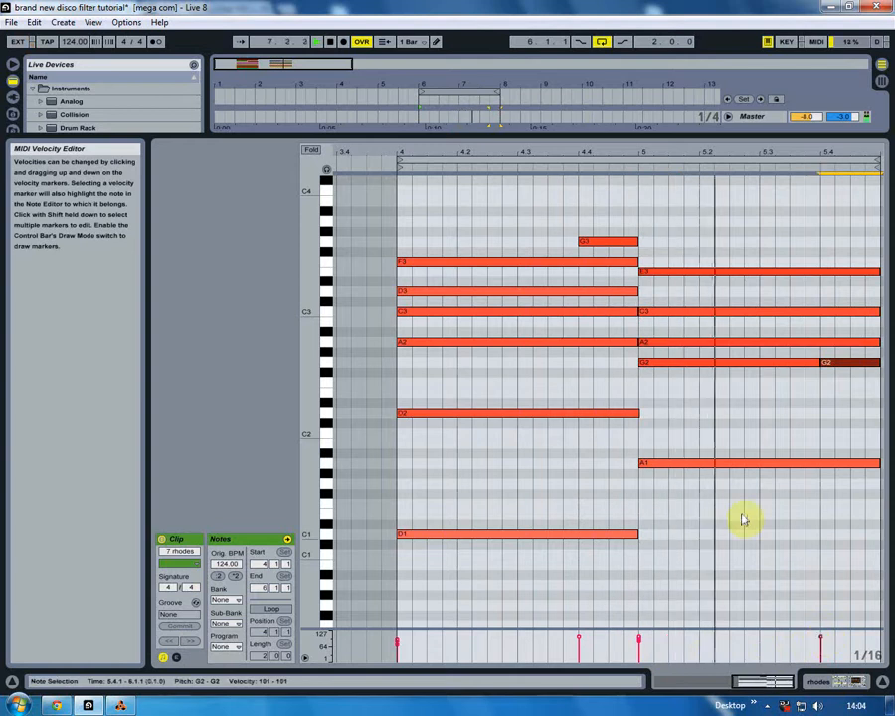
click(881, 685)
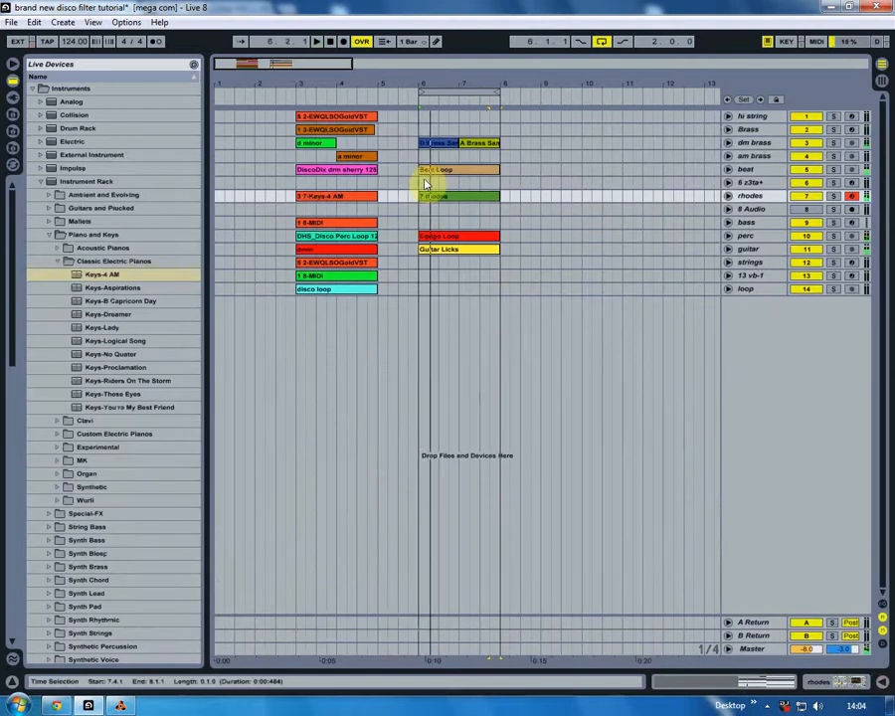
click(455, 200)
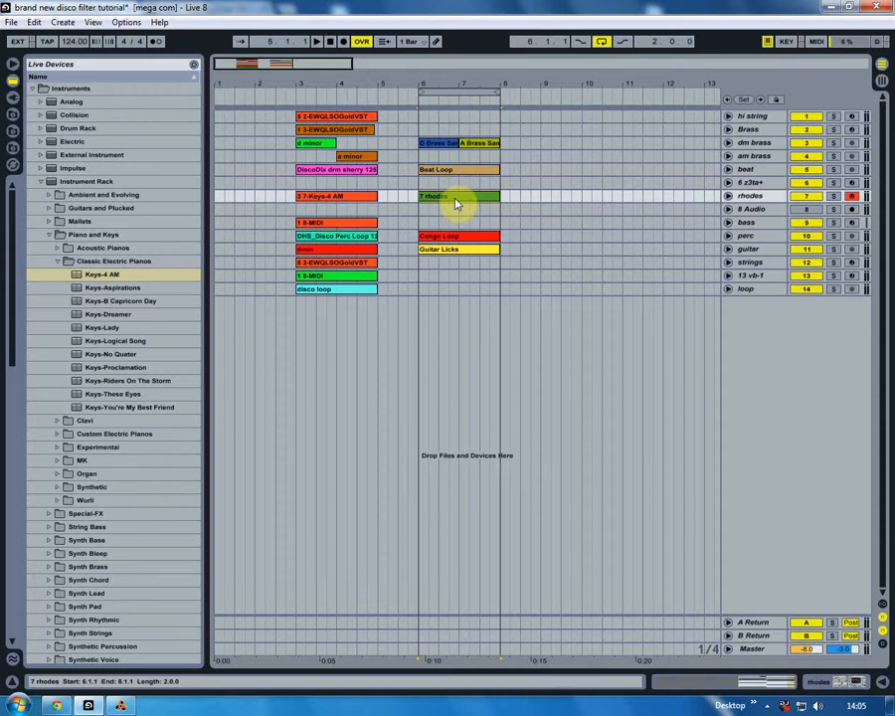
- Arm the strings track and inspect its DSK Overture instrument and preset list, keeping Full Strings
click(376, 262)
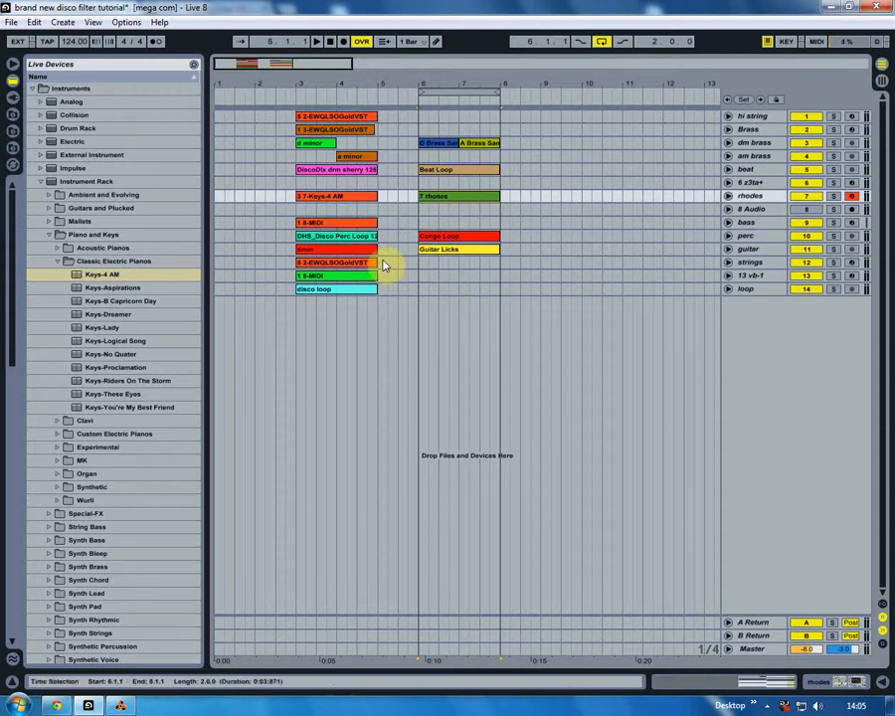
click(751, 264)
click(852, 264)
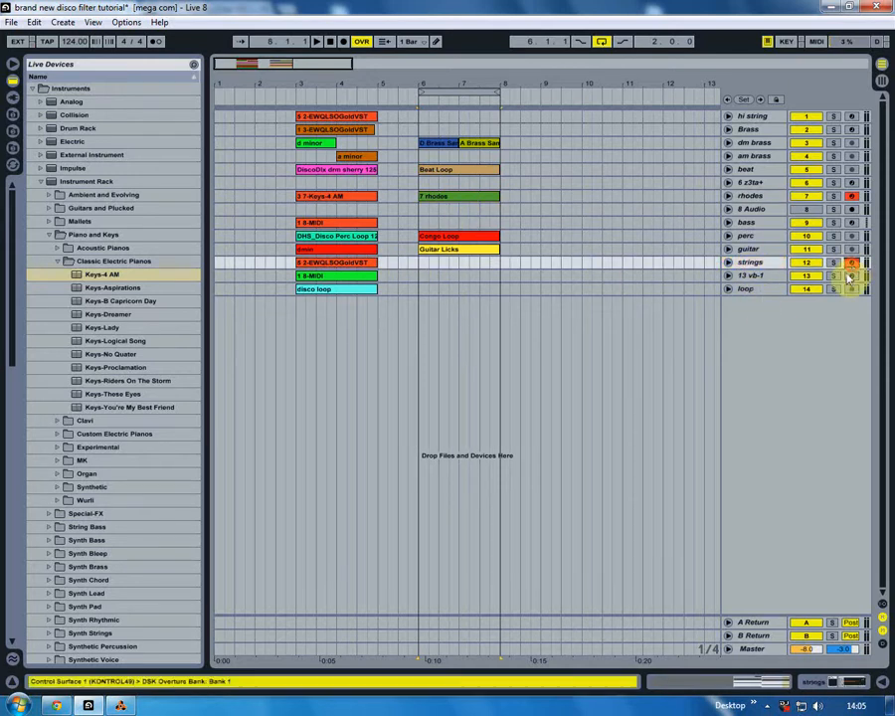
click(833, 682)
click(190, 538)
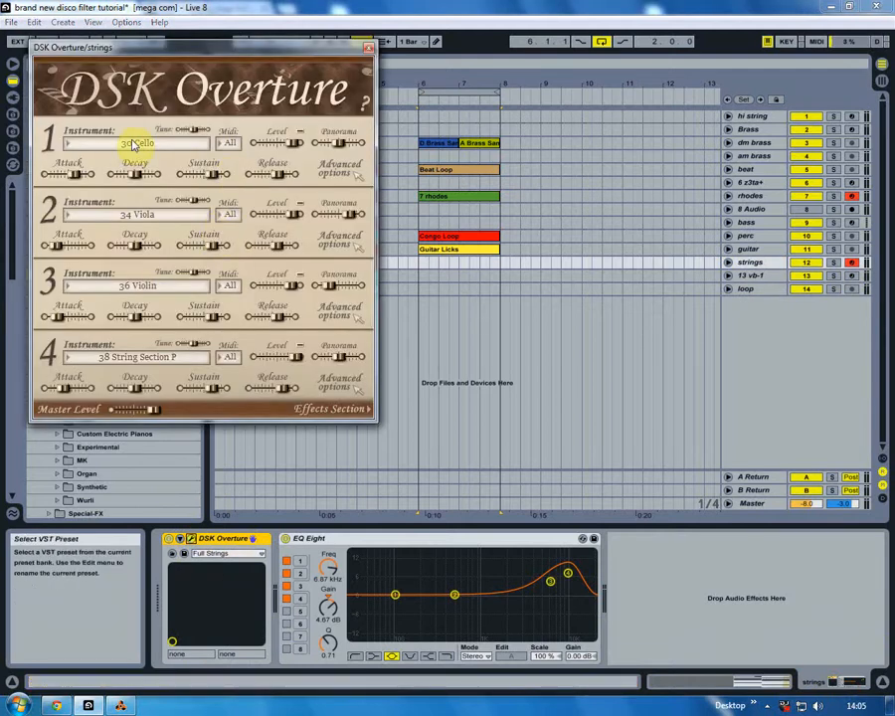
click(238, 555)
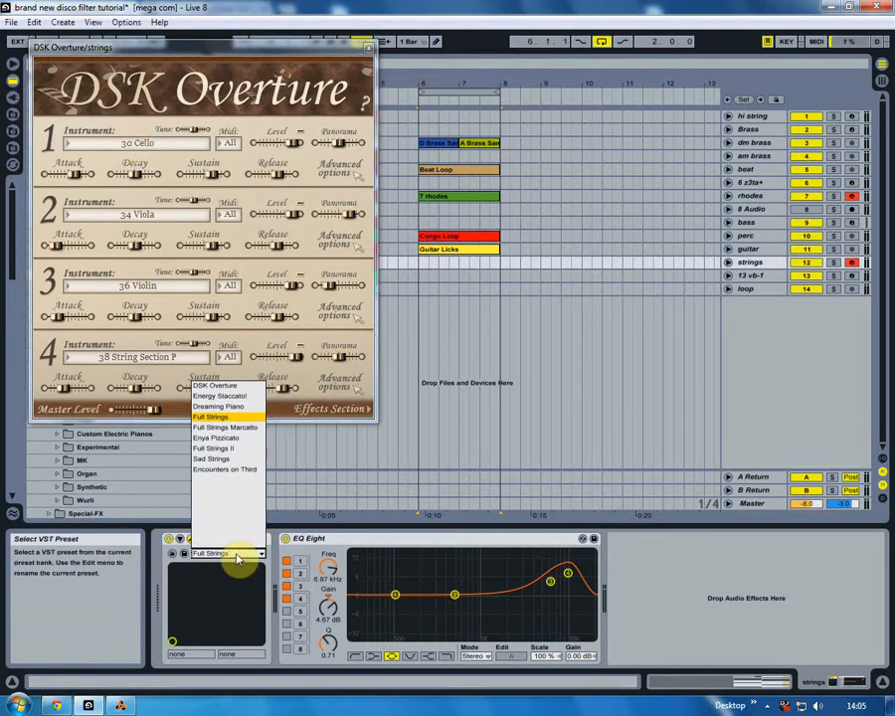
click(186, 491)
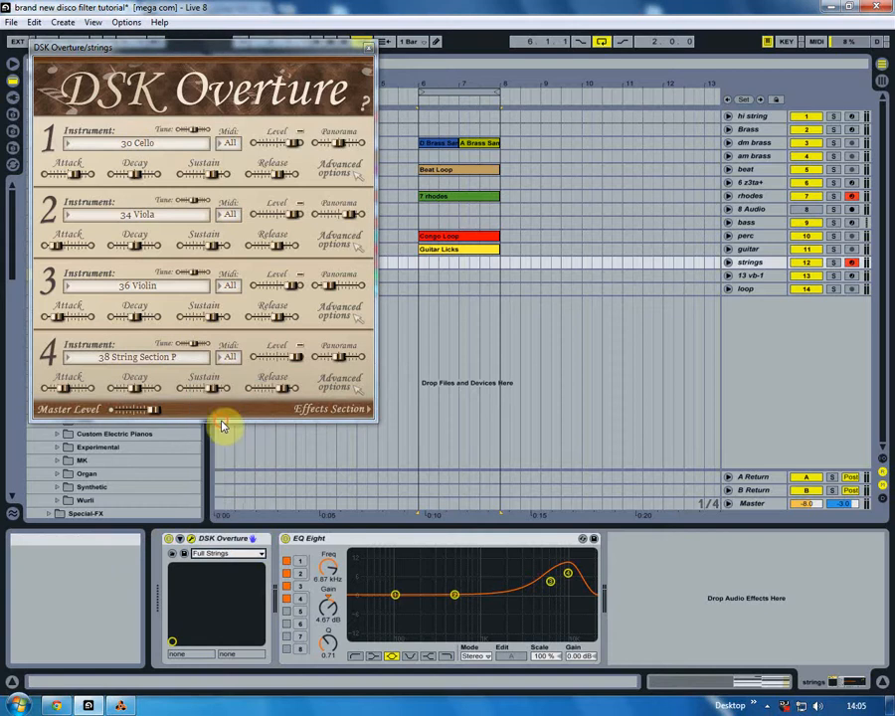
- Disarm the rhodes track and record a strings MIDI part from bar 5 through the looped bars 6 to 8
click(862, 197)
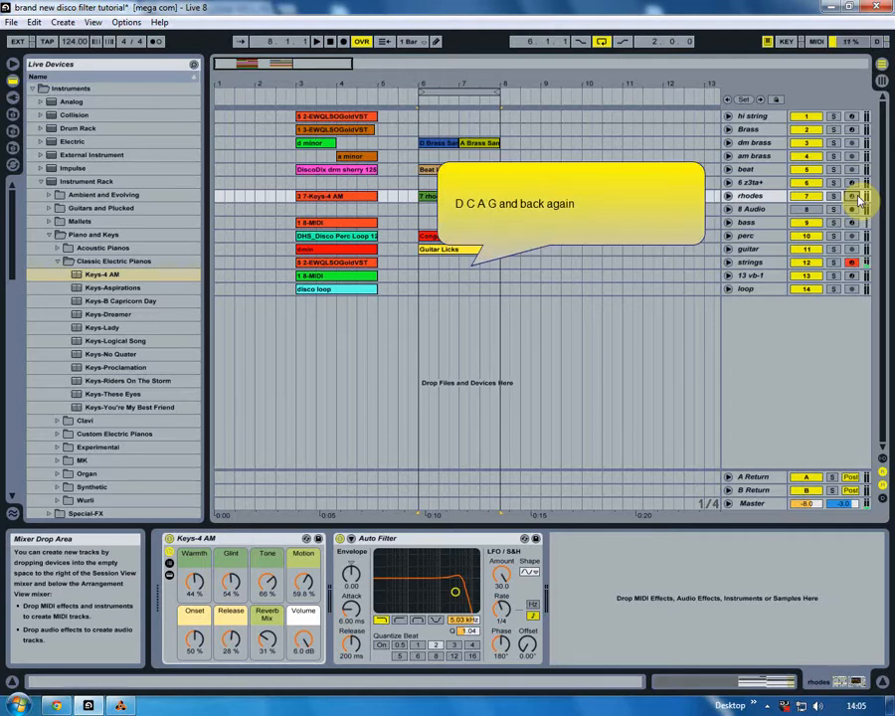
click(388, 265)
click(365, 46)
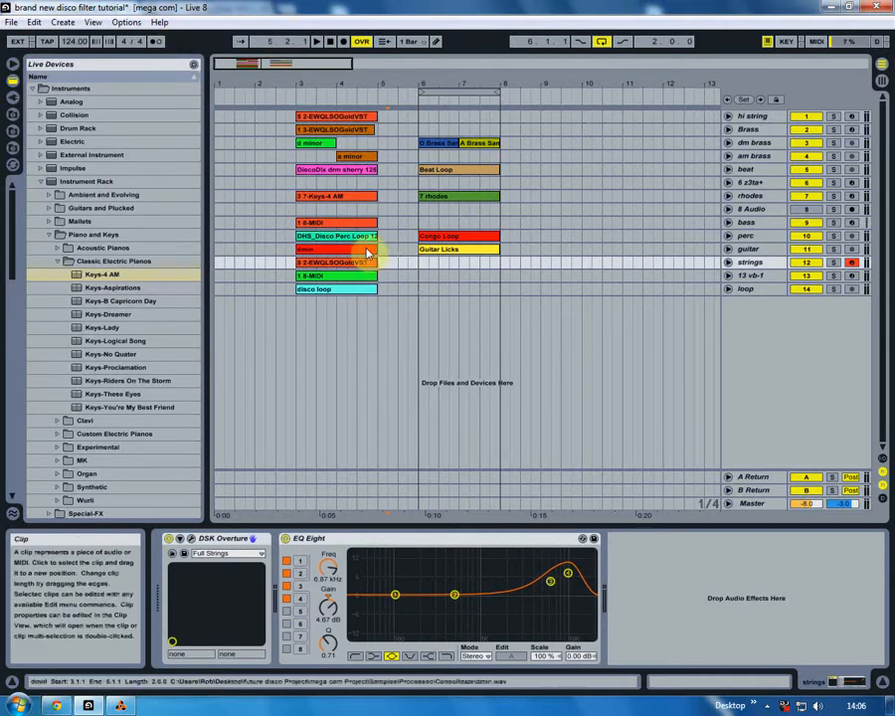
click(383, 265)
click(317, 42)
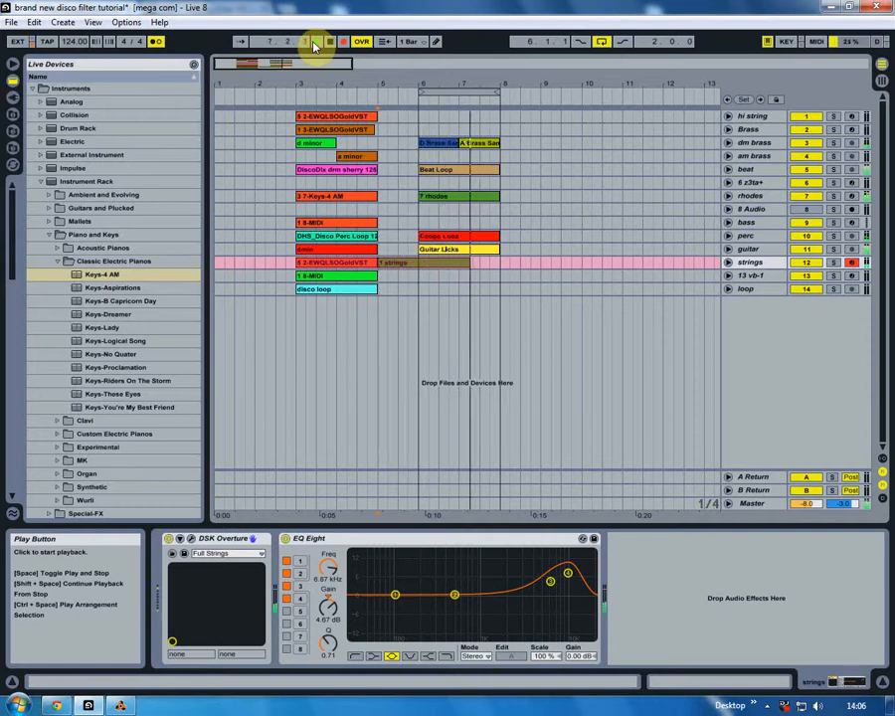
click(316, 43)
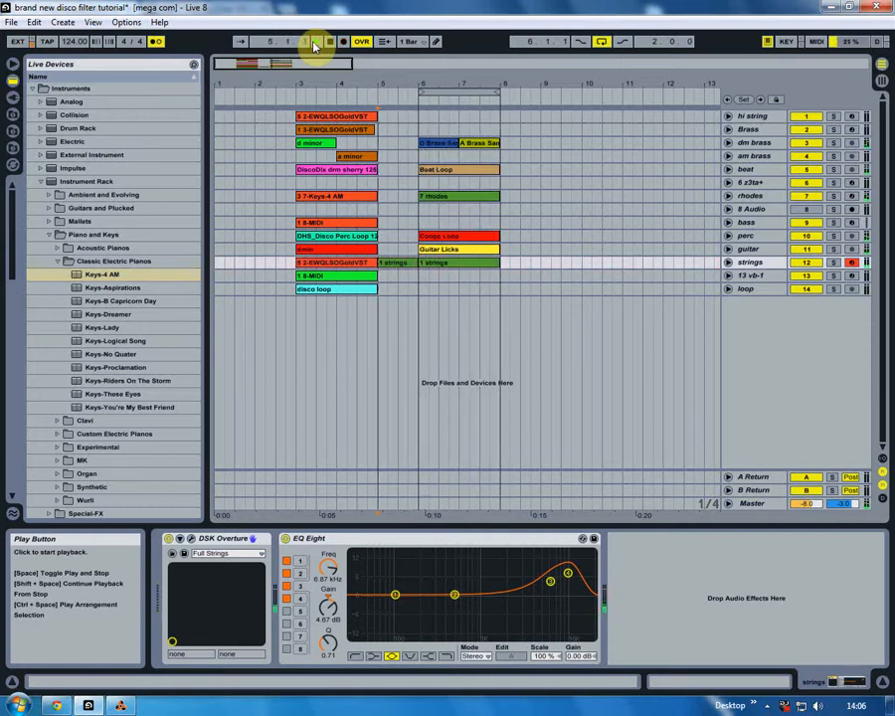
- Delete the recorded strings clip before bar 6 and move the early D5 note to the remaining clip's start at bar 4
click(398, 265)
key(Delete)
double_click(442, 266)
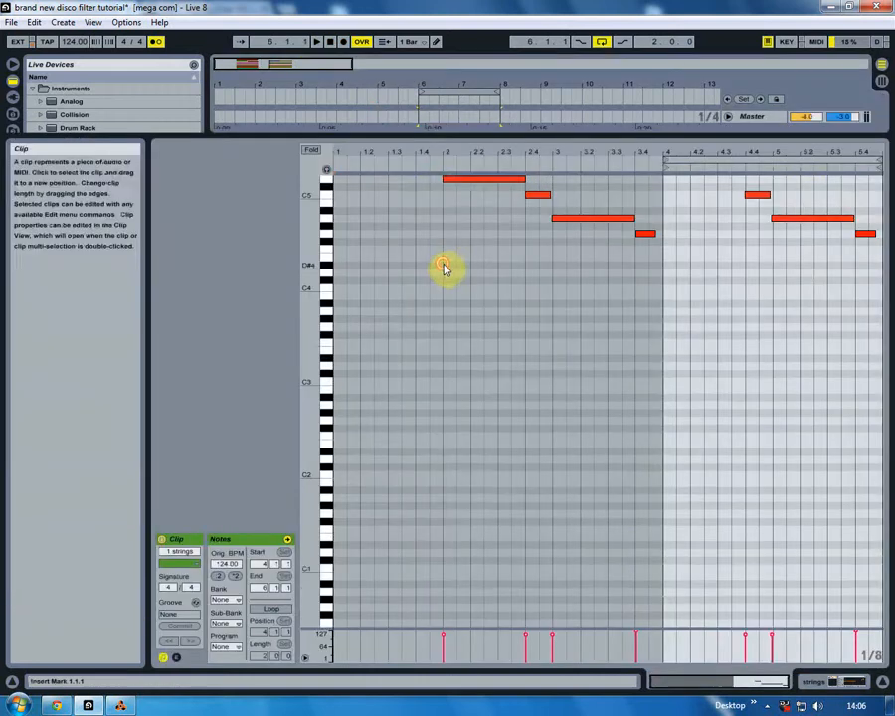
scroll(441, 328, up, 3)
drag(457, 245, 683, 249)
- Quantize the strings notes from clip bar 4 onward and delete the stray notes ahead of the clip's start
click(34, 22)
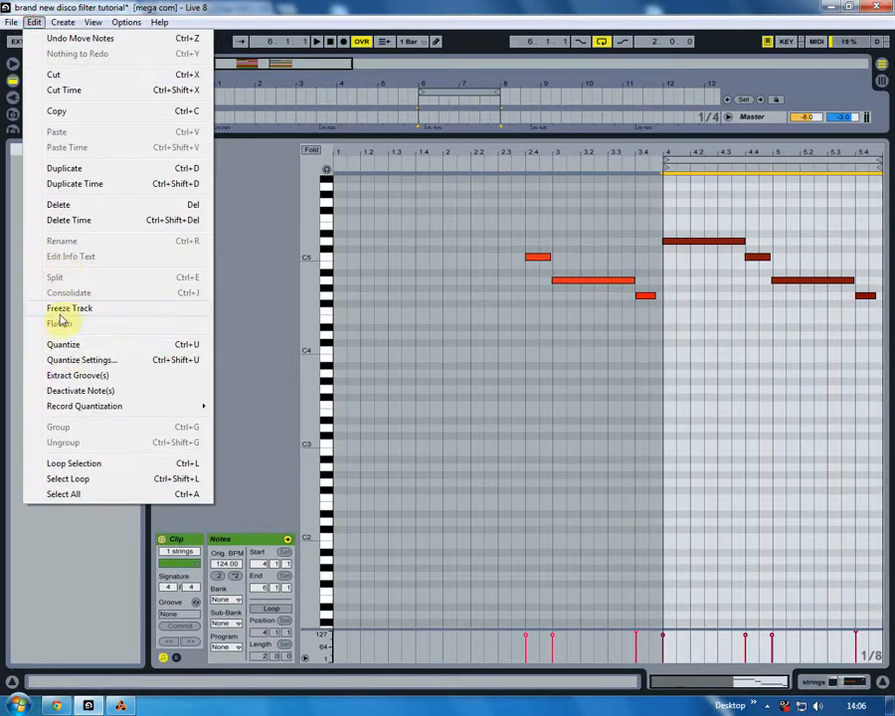
click(62, 348)
drag(526, 314, 642, 234)
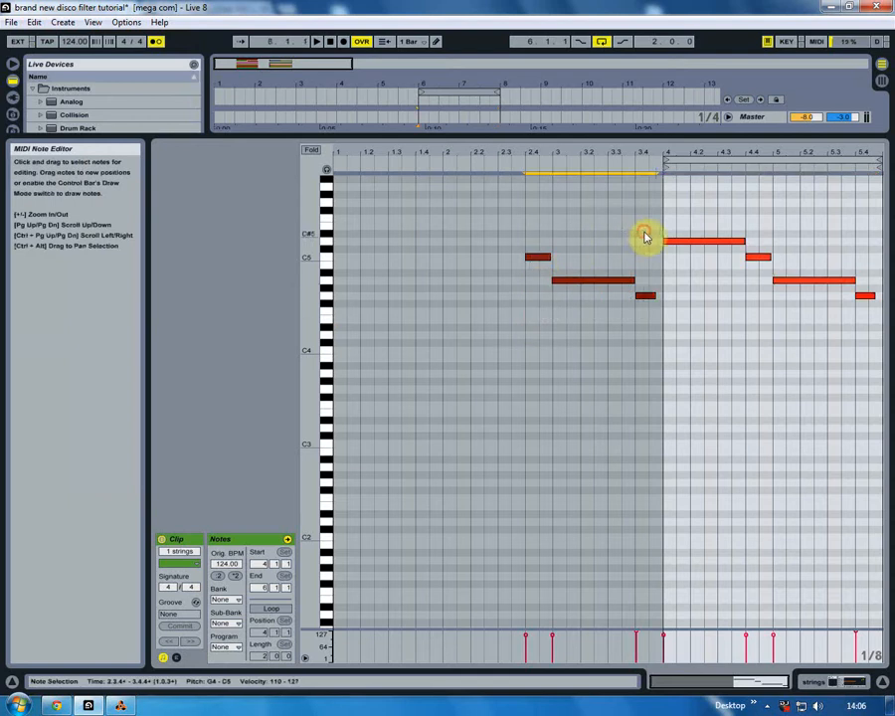
key(Delete)
- Lengthen the strings' C5 note to clip bar 5 and G4 to the clip's end, and play the loop
drag(325, 294, 315, 295)
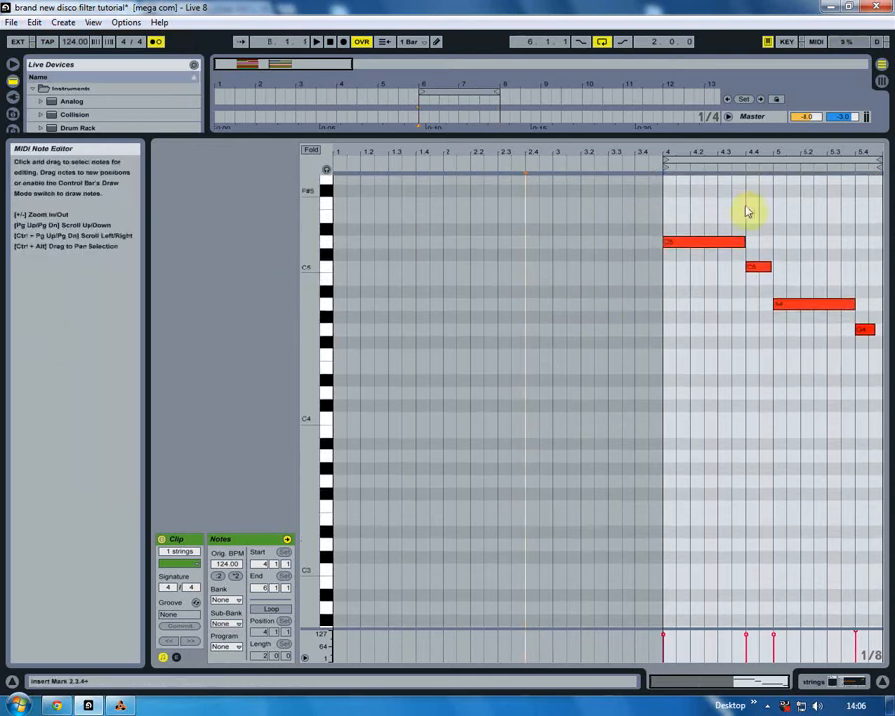
click(764, 267)
drag(873, 329, 880, 330)
click(741, 202)
key(space)
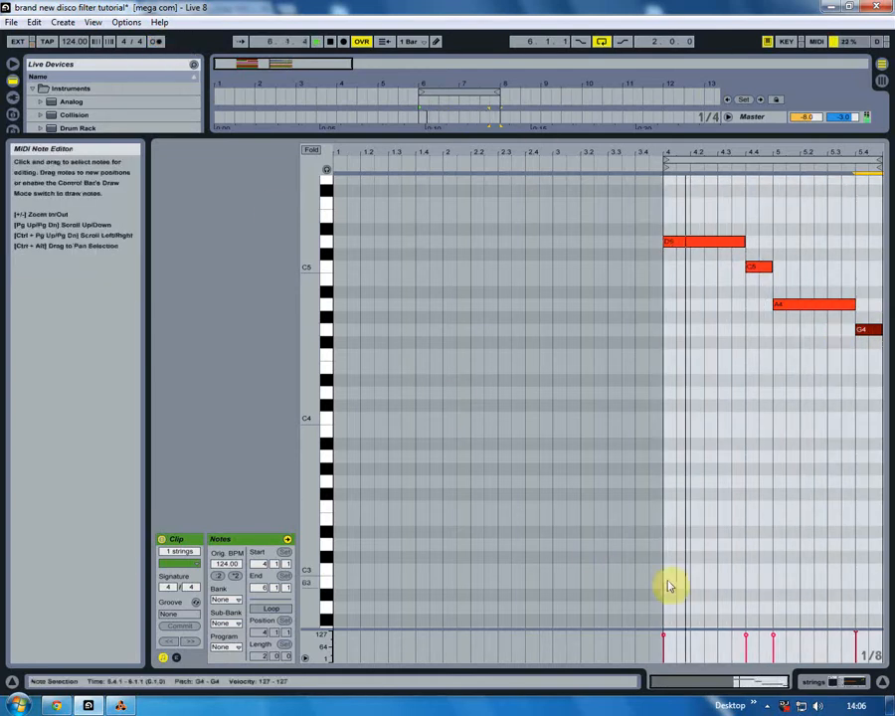
click(871, 678)
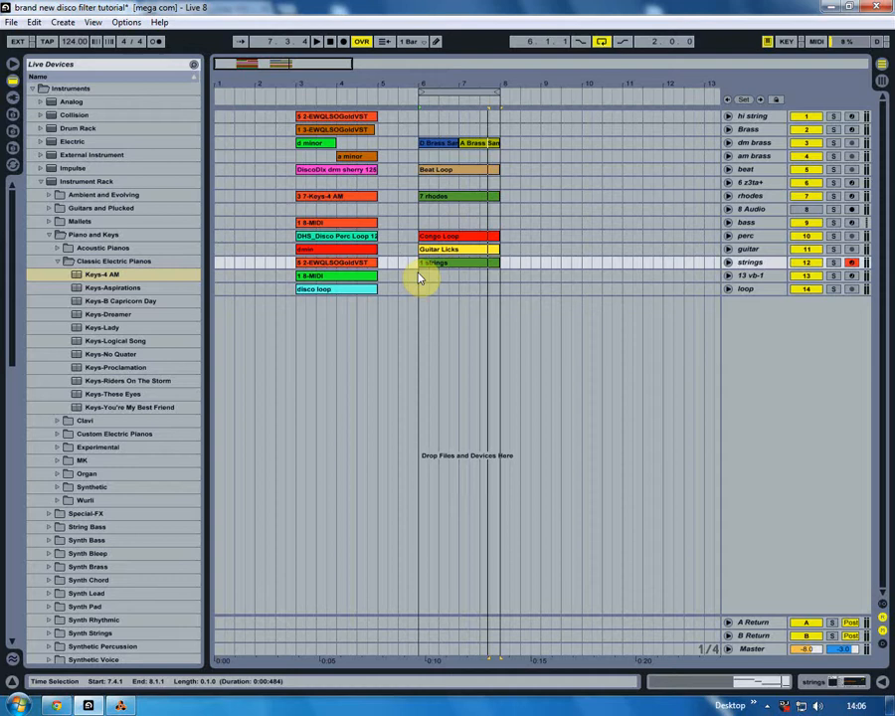
- Arm the 13 vb-1 track in place of strings and check its NN-XT FingerBass 1.0 patch in the Reason rack
click(780, 278)
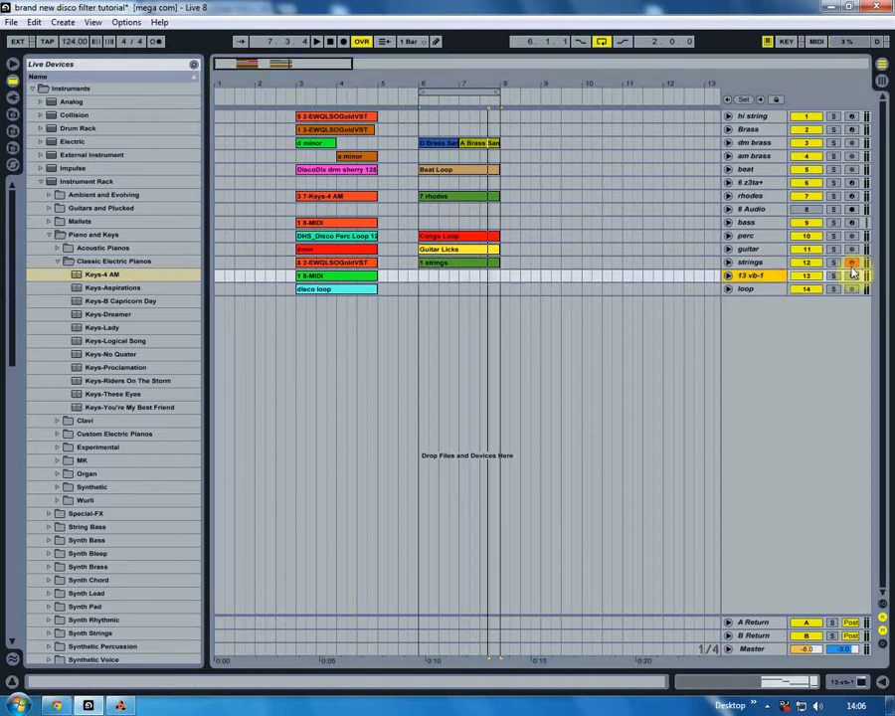
click(852, 275)
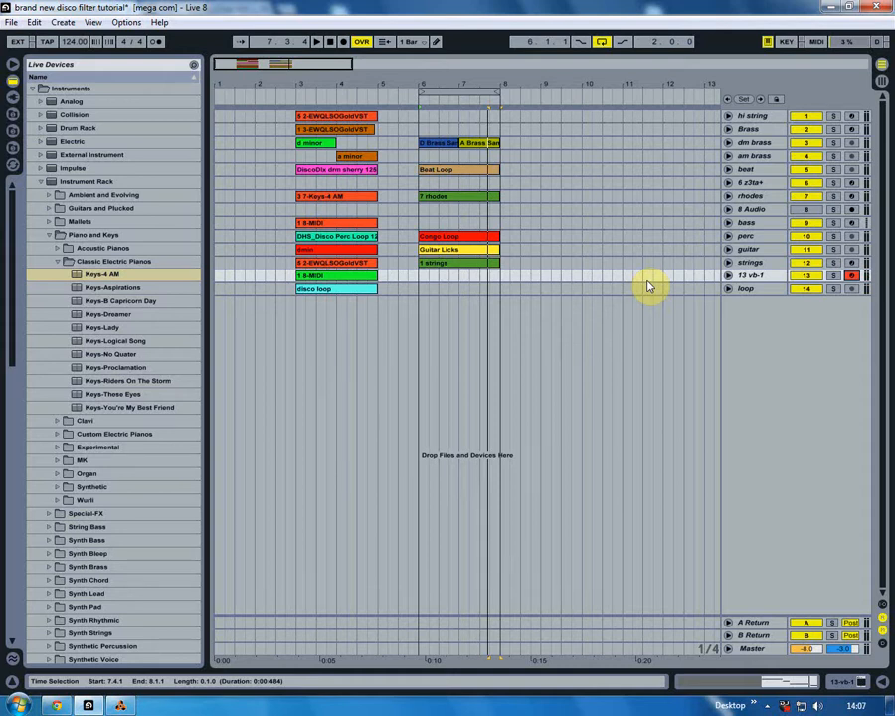
click(122, 706)
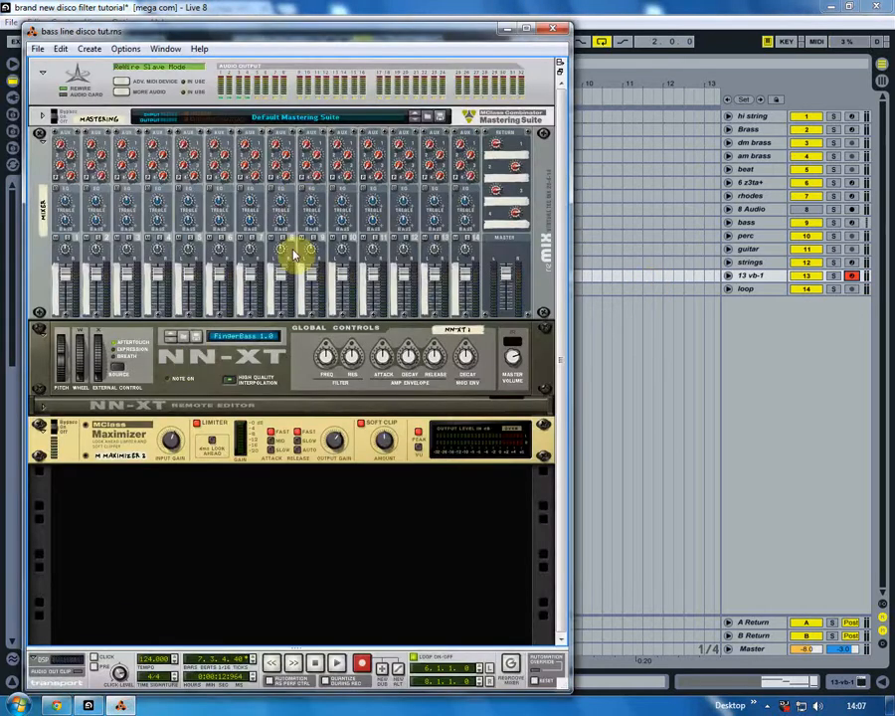
click(507, 30)
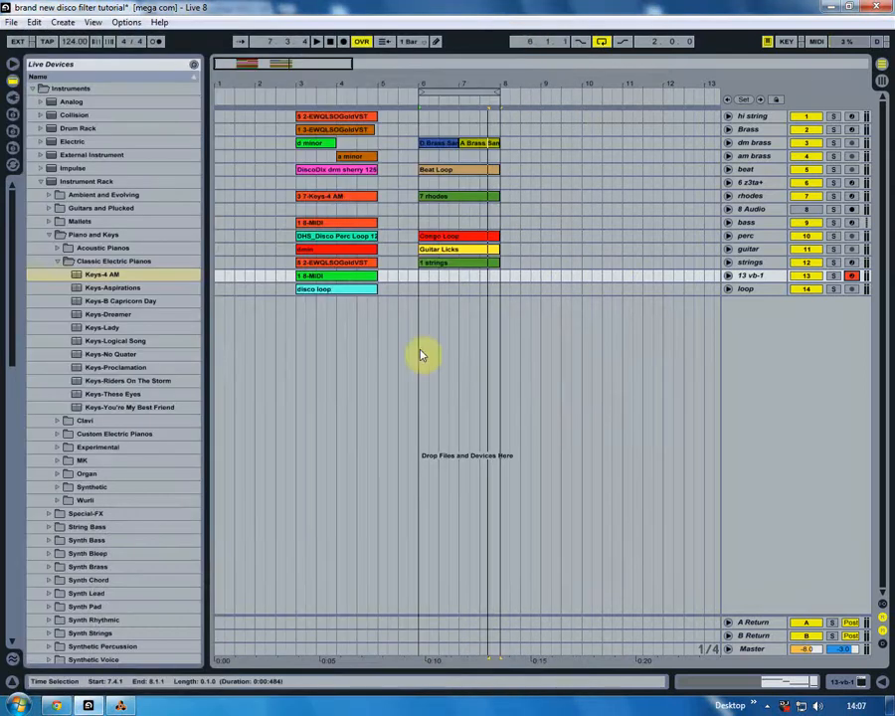
- Record a bass MIDI part on the 13 vb-1 track from bar 5 through the looped bars 6 to 8, with the metronome on
click(418, 288)
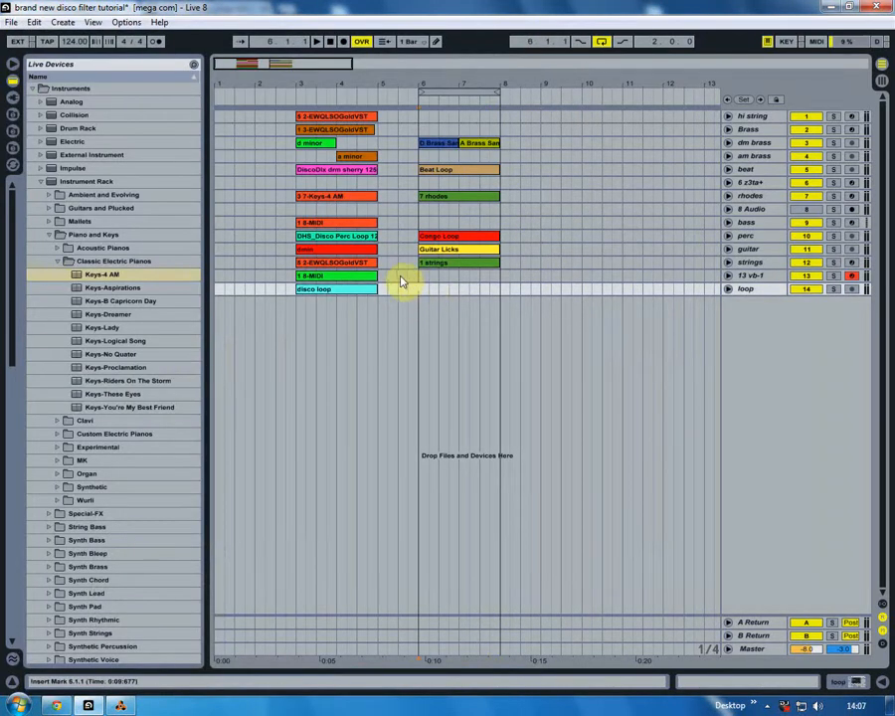
click(383, 275)
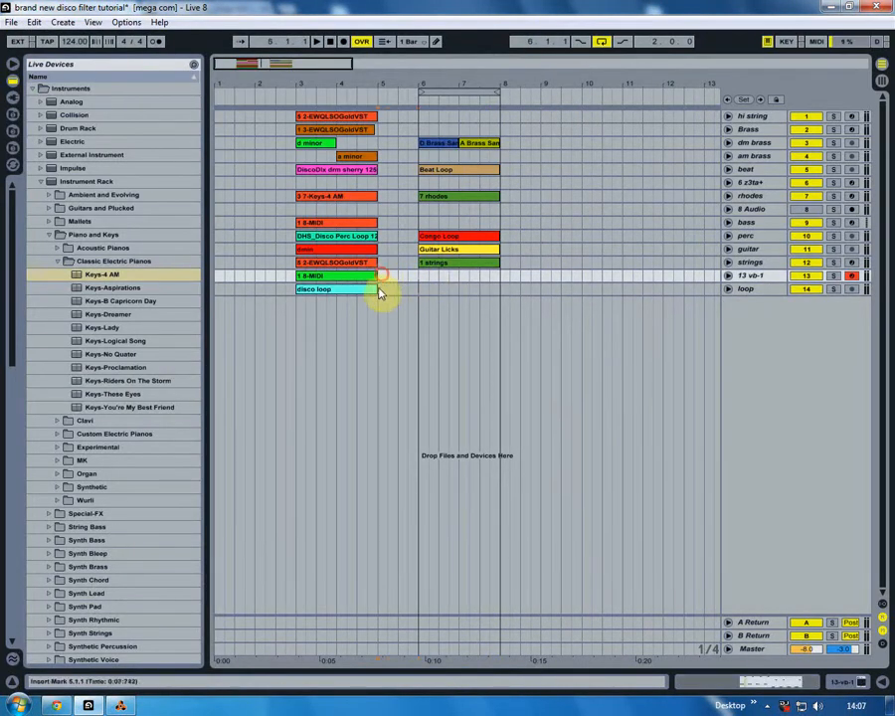
click(157, 42)
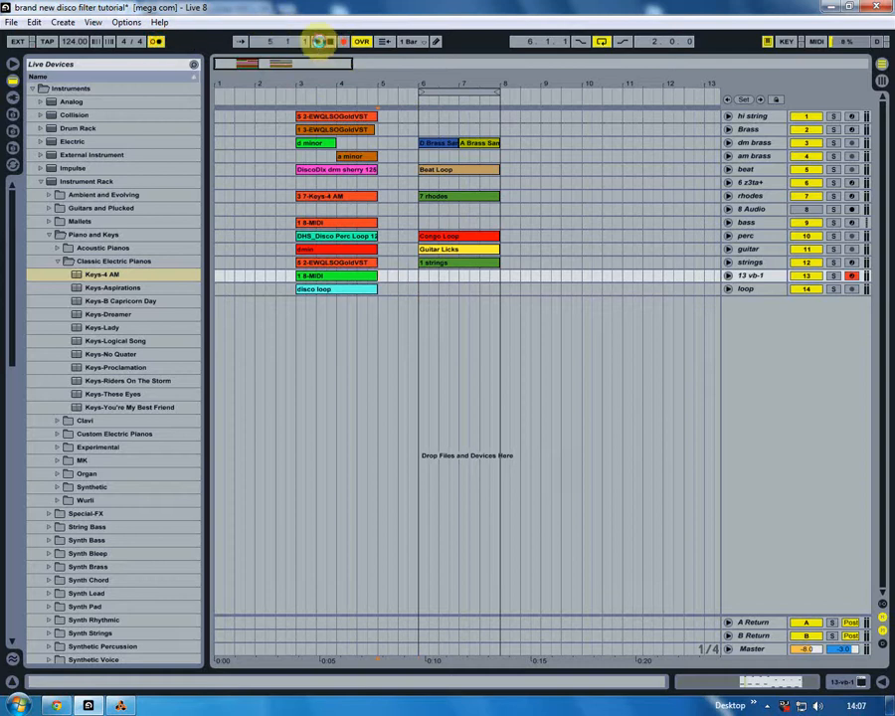
click(321, 45)
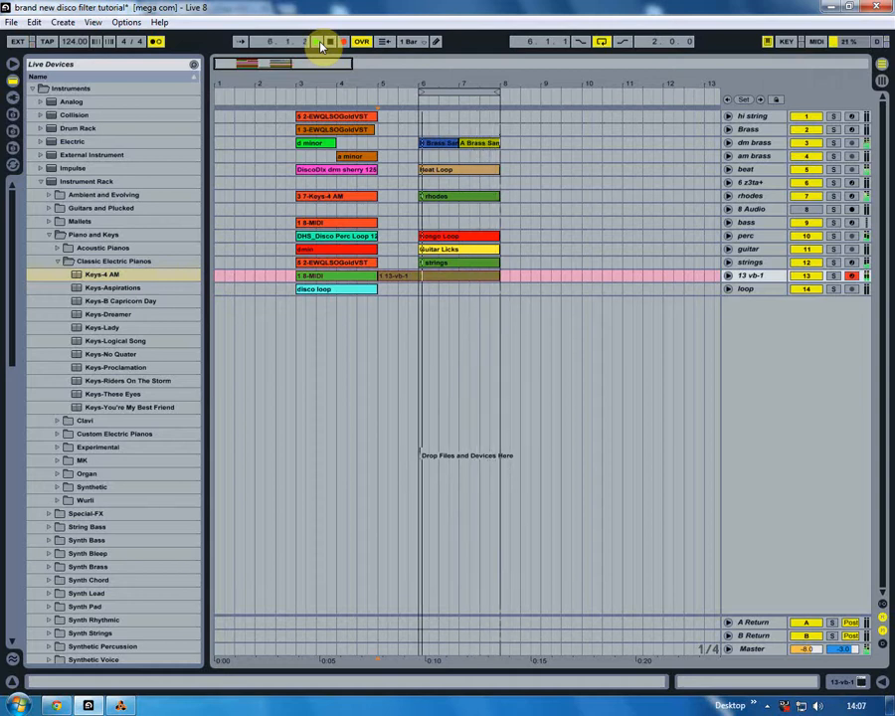
click(322, 42)
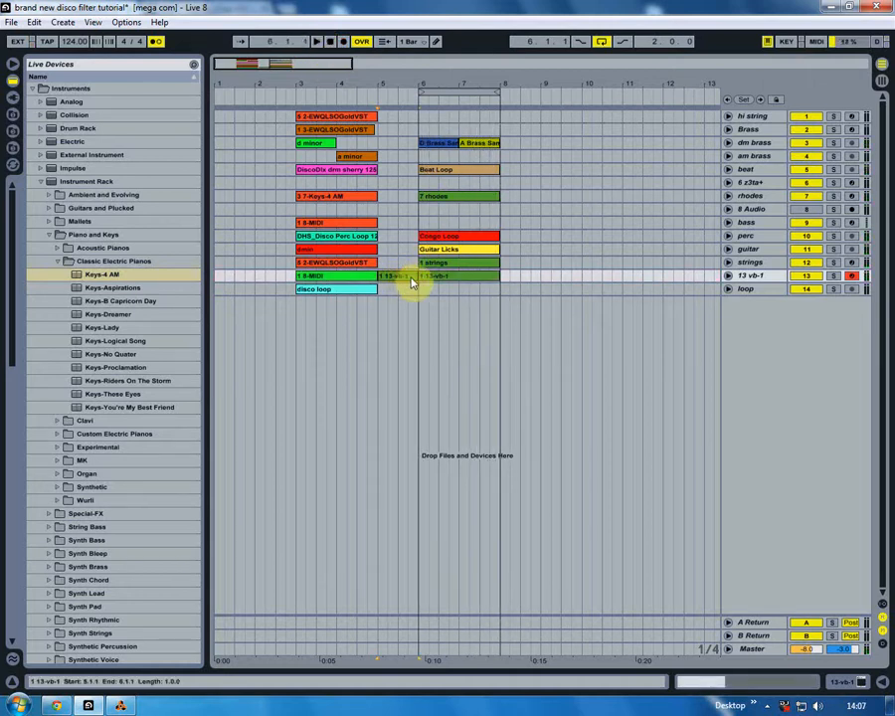
- Open the 13 vb-1 bass clip at bar 6 and delete the stray notes ahead of clip bar 4
double_click(440, 277)
scroll(425, 460, up, 1)
drag(416, 561, 654, 182)
key(Delete)
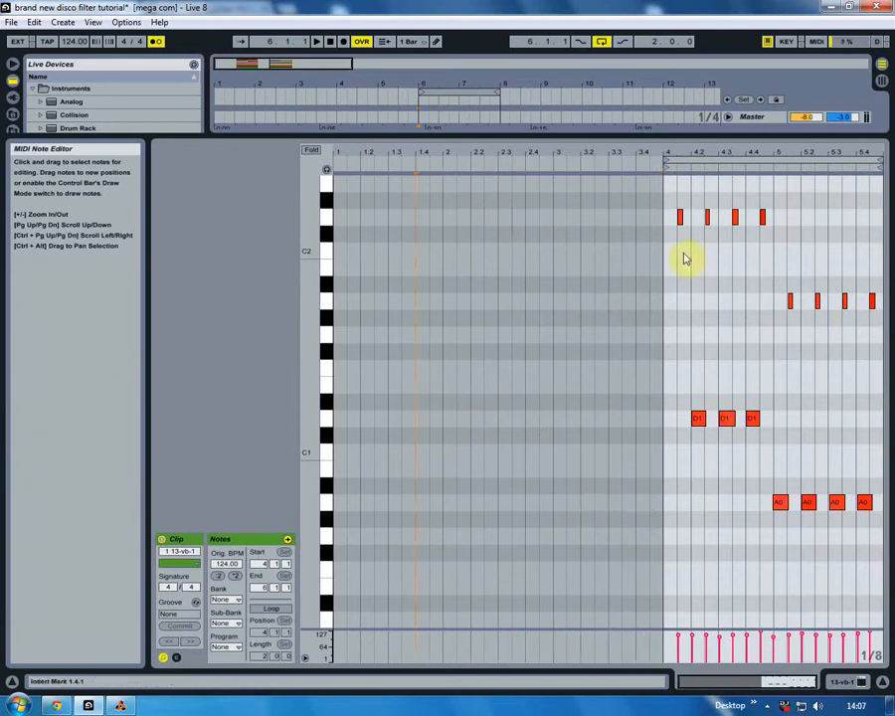
- Put a D1 note at the start of clip bar 4 and quantize all the bass notes in the clip
click(700, 419)
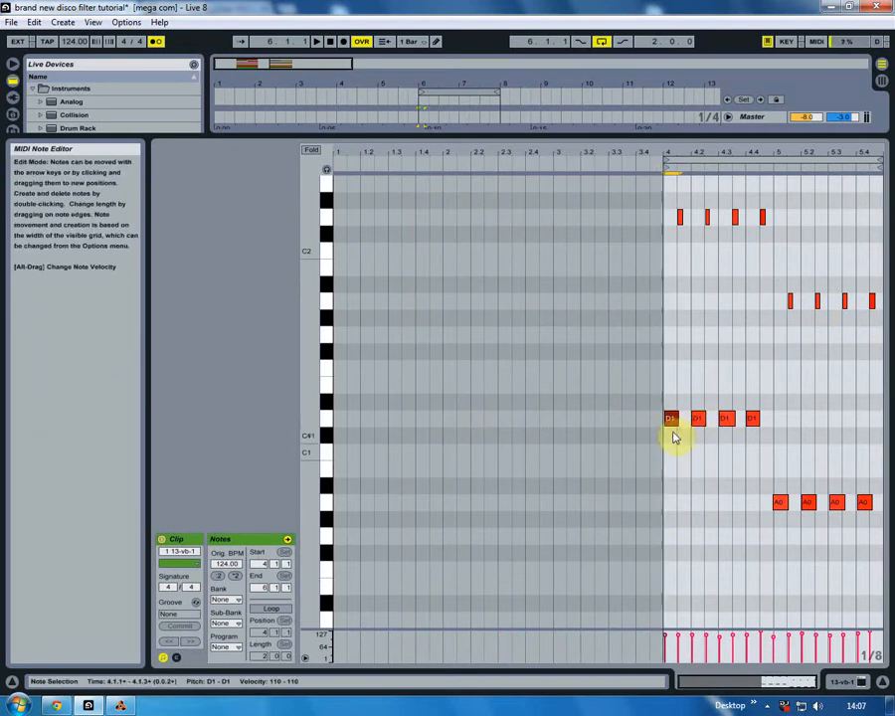
drag(677, 585, 867, 169)
click(34, 22)
click(60, 346)
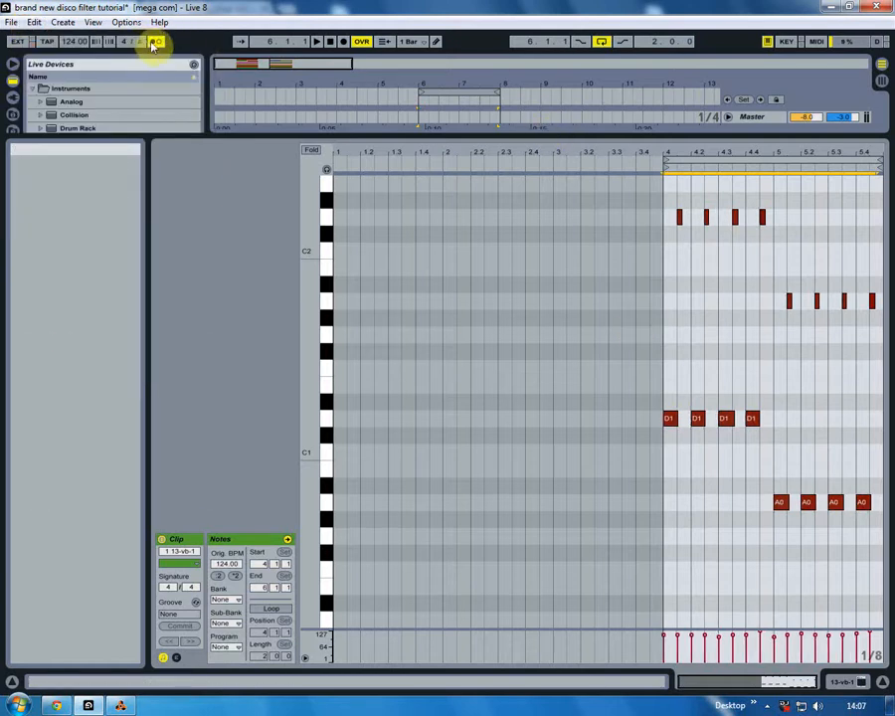
- Turn off the metronome and play the loop with the 13 vb-1, beat and rhodes tracks soloed
key(Tab)
drag(644, 515, 652, 285)
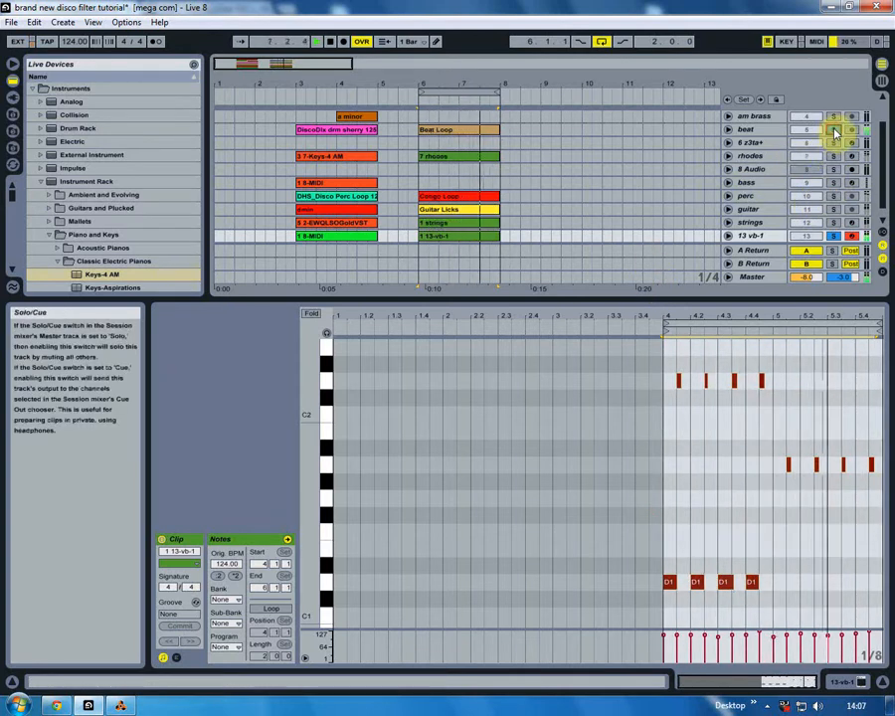
ctrl+click(836, 132)
ctrl+click(834, 156)
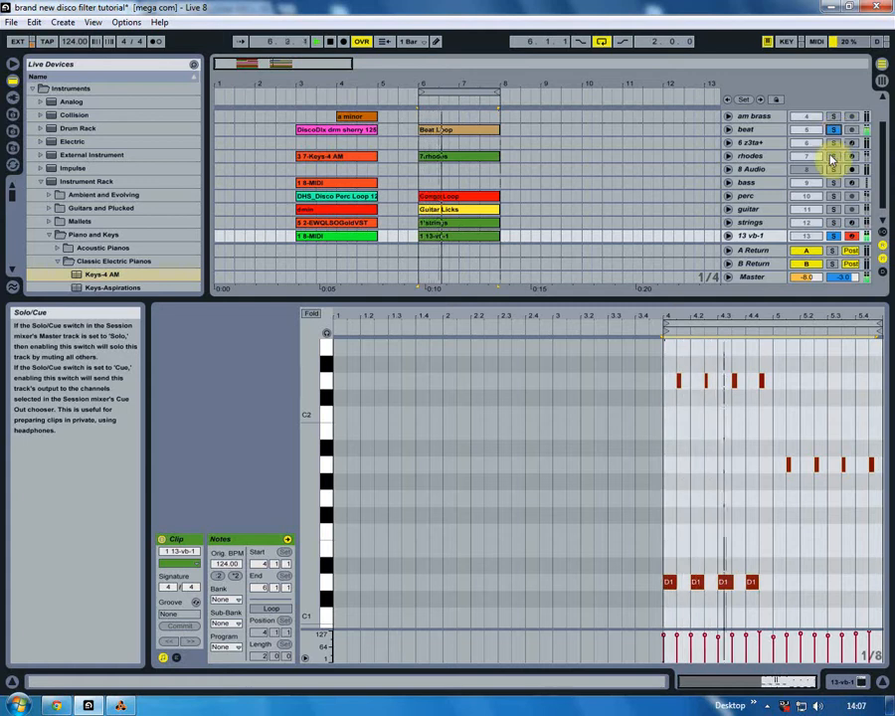
click(753, 154)
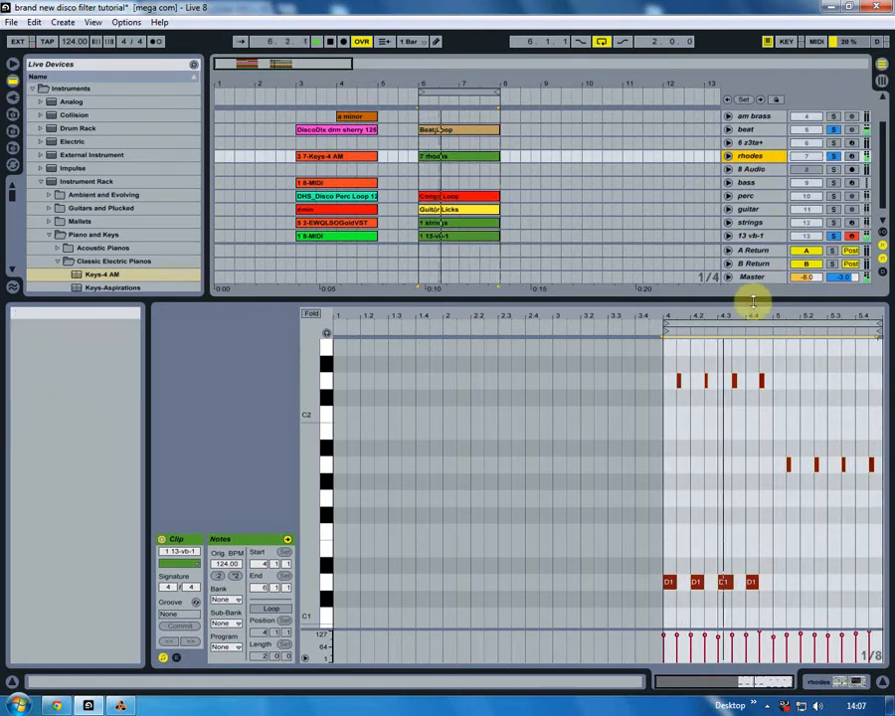
drag(749, 300, 755, 523)
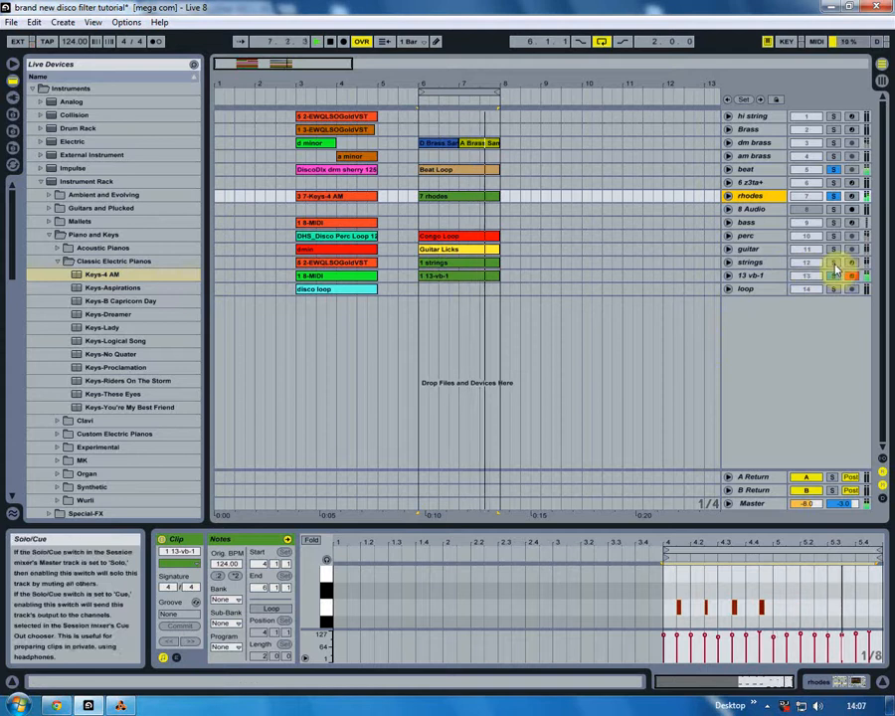
- Add the guitar and perc tracks to the soloed playback and clear all the solos
ctrl+click(836, 253)
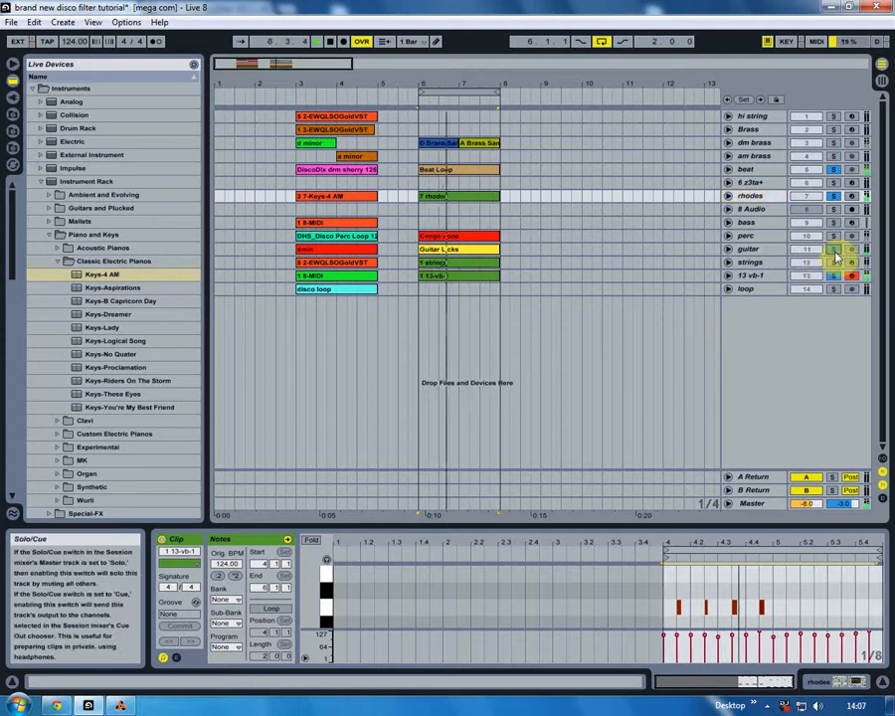
click(835, 236)
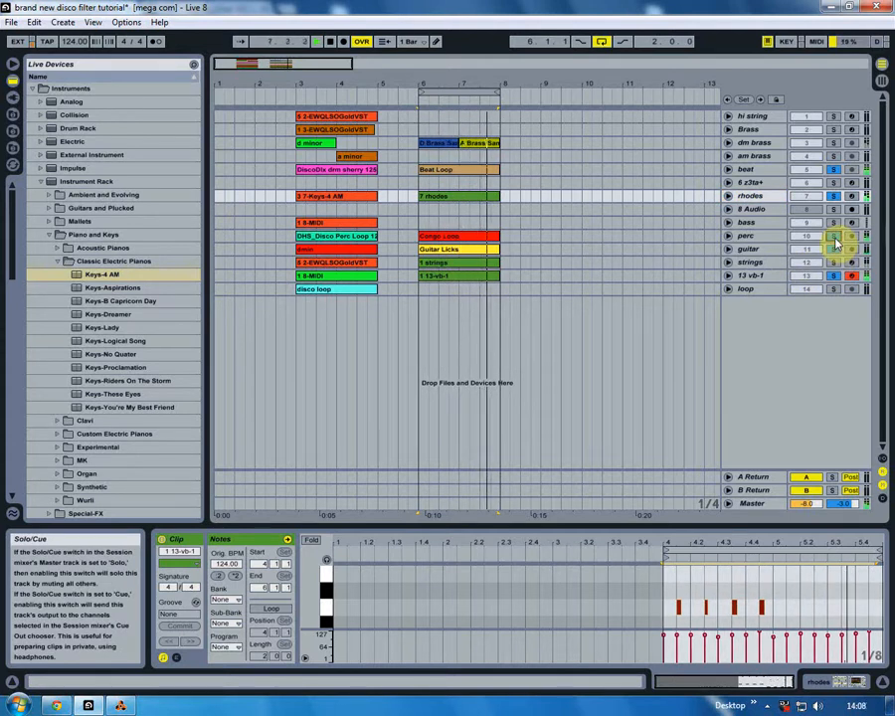
click(835, 238)
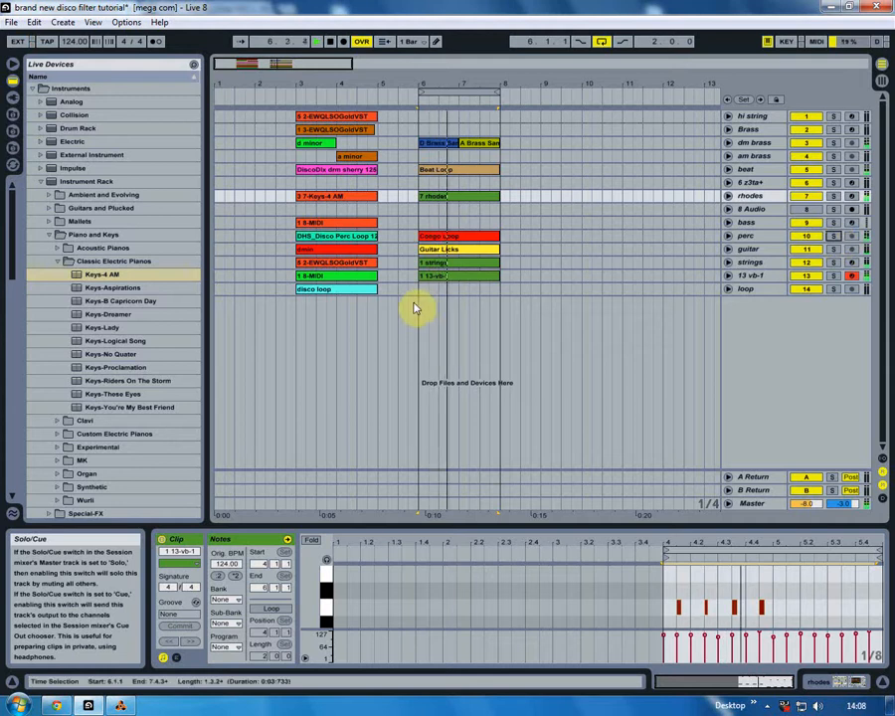
- Review the rebuilt clips on each track at bar 6 and play the full loop from there
click(424, 274)
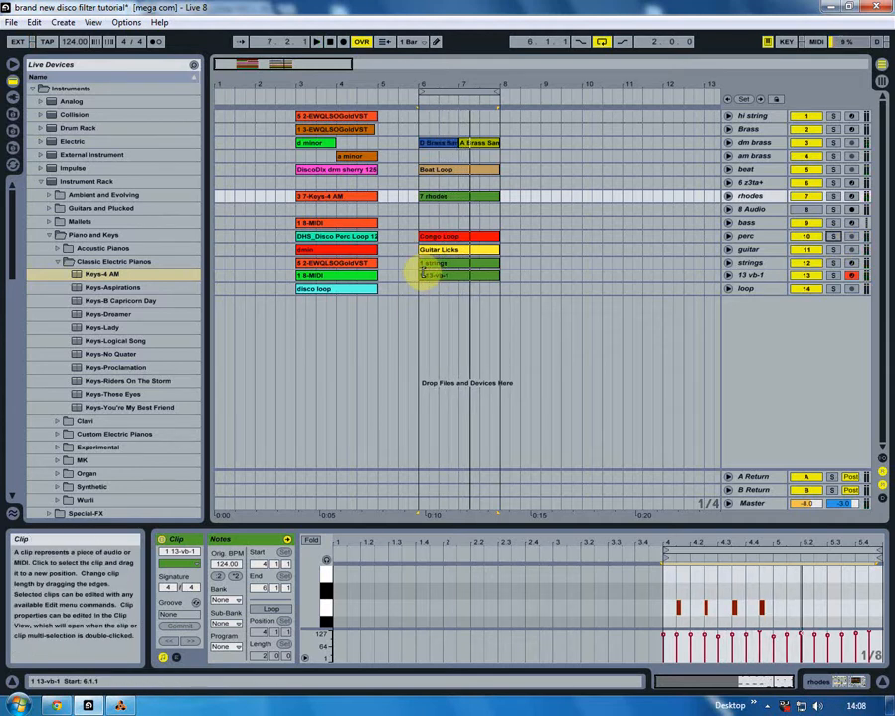
click(410, 206)
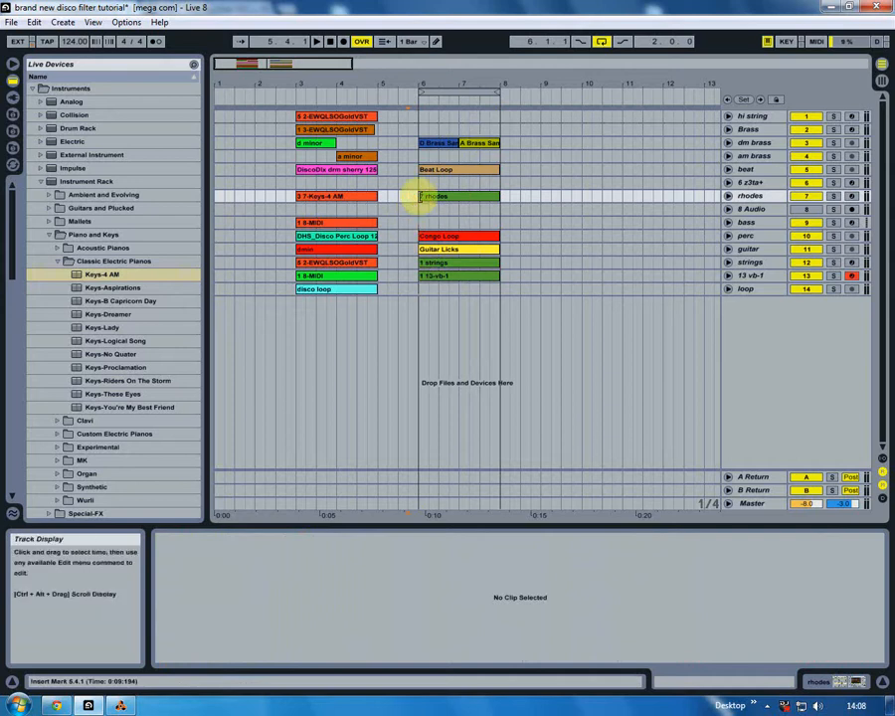
click(430, 175)
click(430, 237)
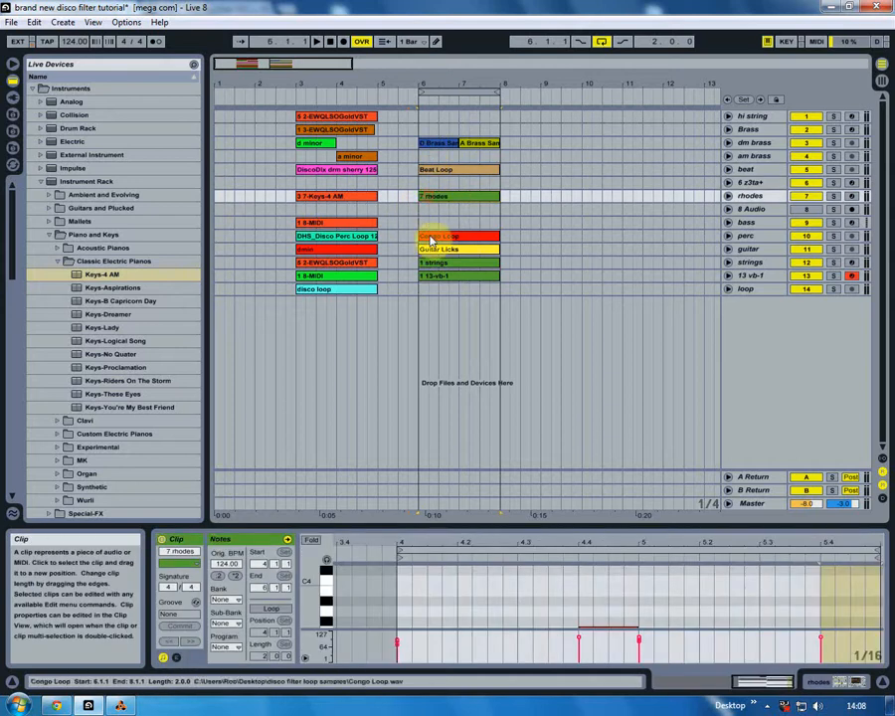
click(431, 239)
click(435, 249)
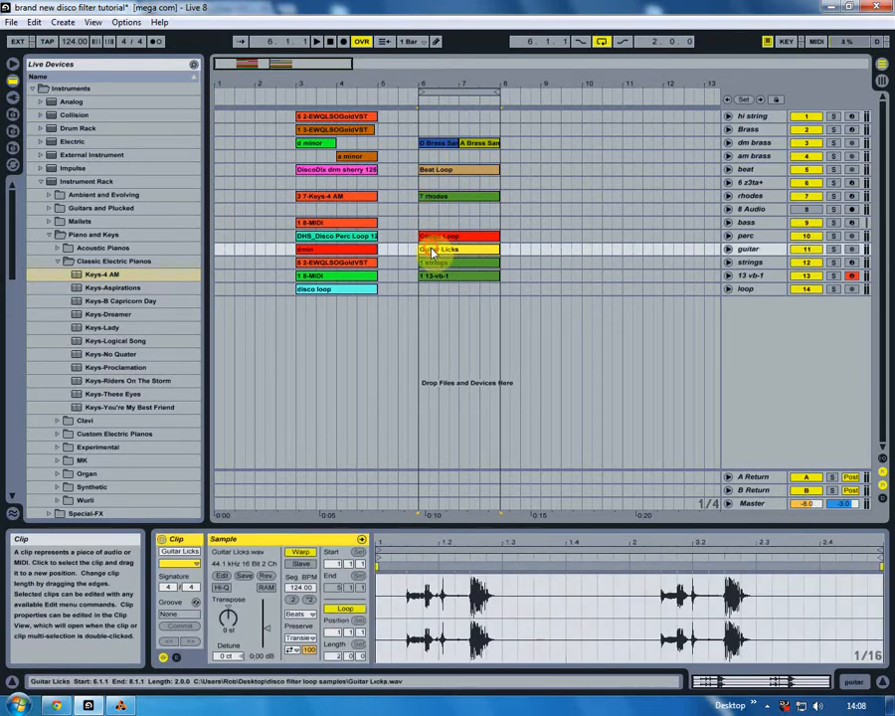
click(433, 263)
click(431, 277)
click(422, 292)
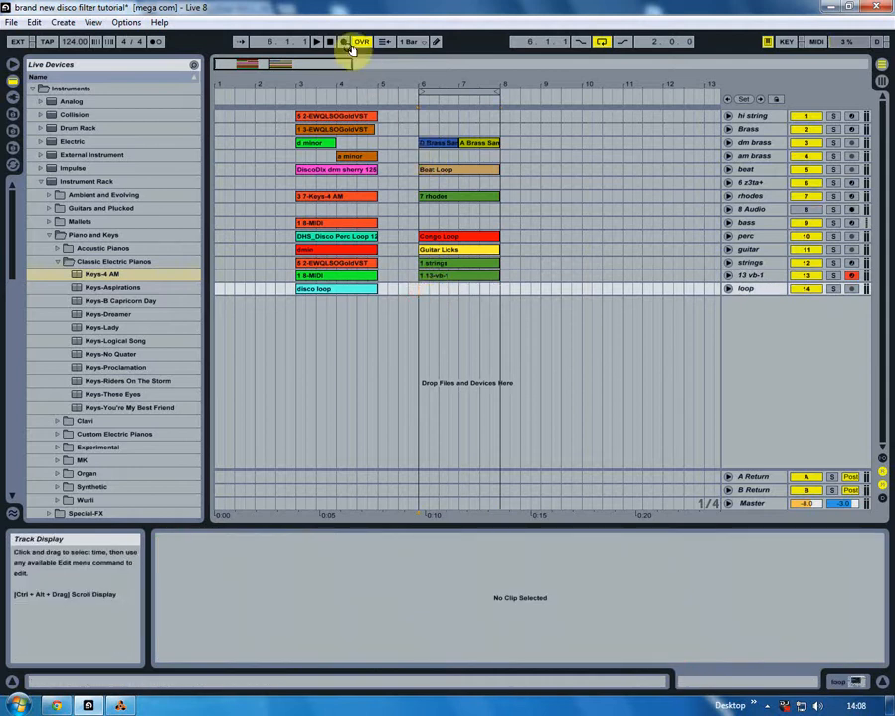
click(316, 43)
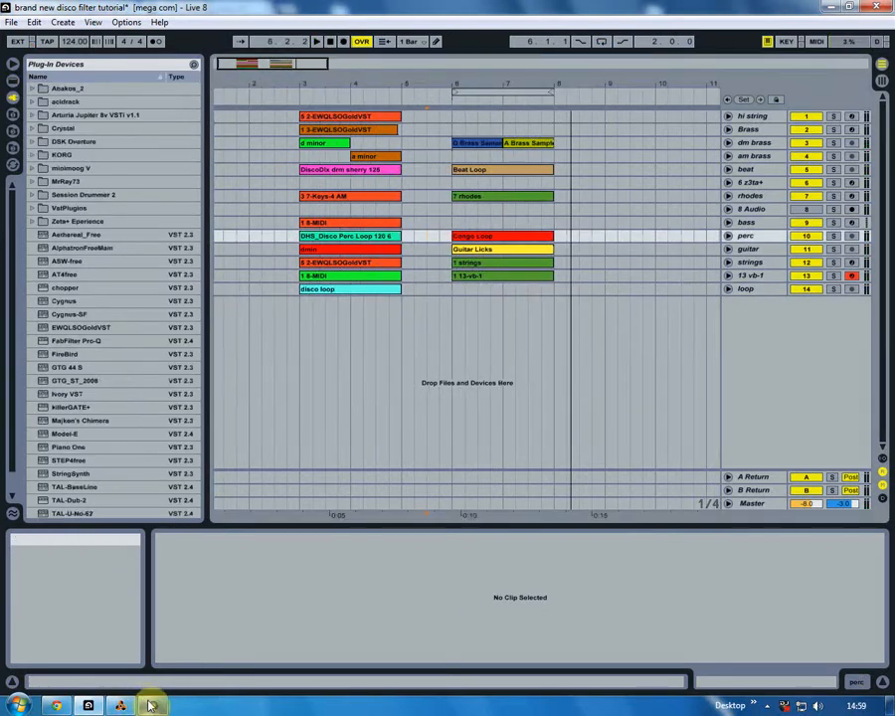
- Delete the existing take in Audacity and record Live's output there while playing the arrangement from bar 6
mouse_move(151, 706)
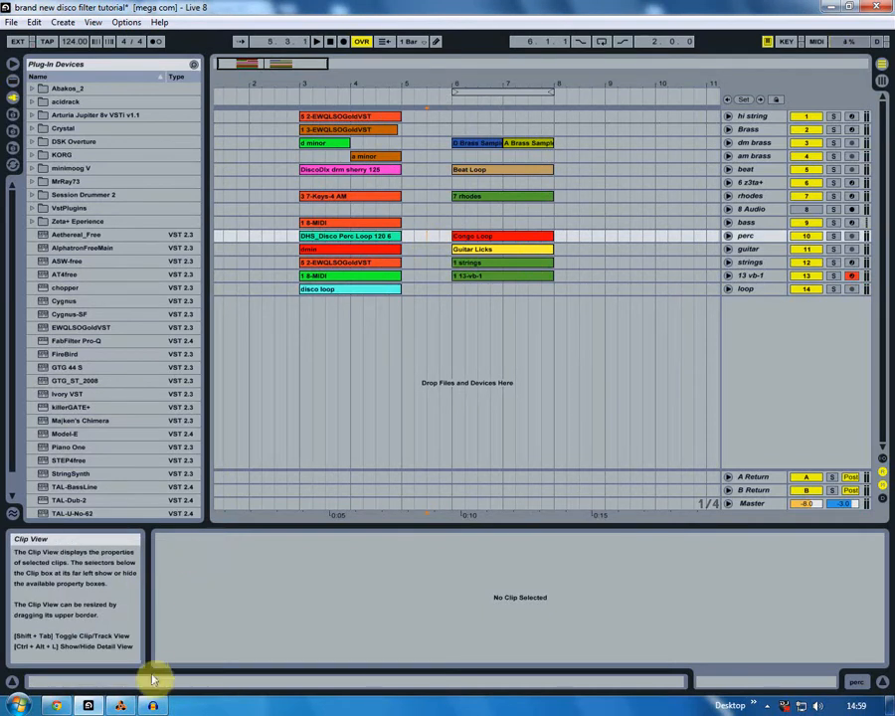
click(153, 705)
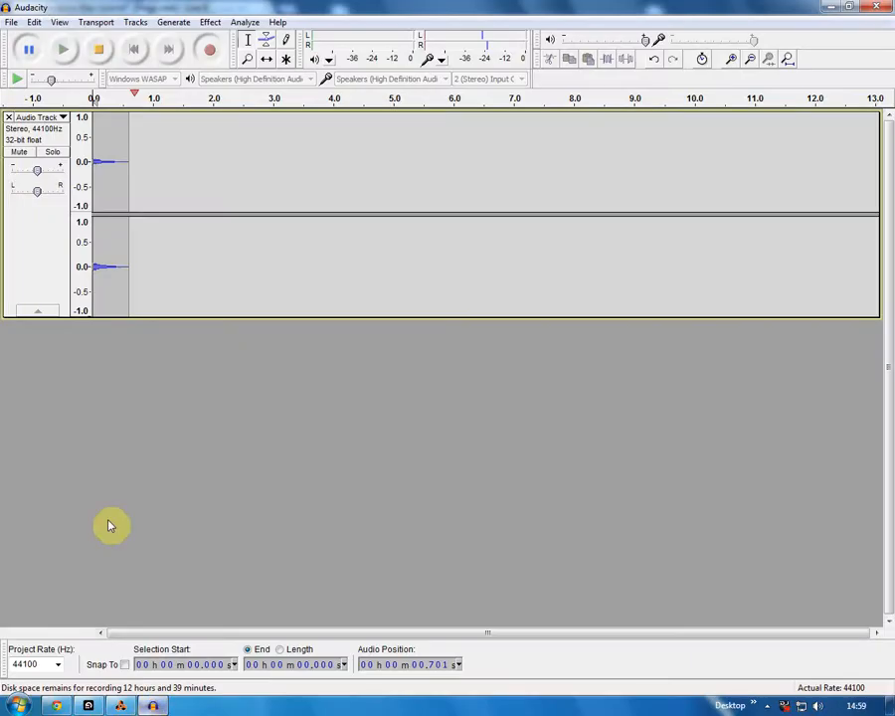
click(11, 118)
click(88, 705)
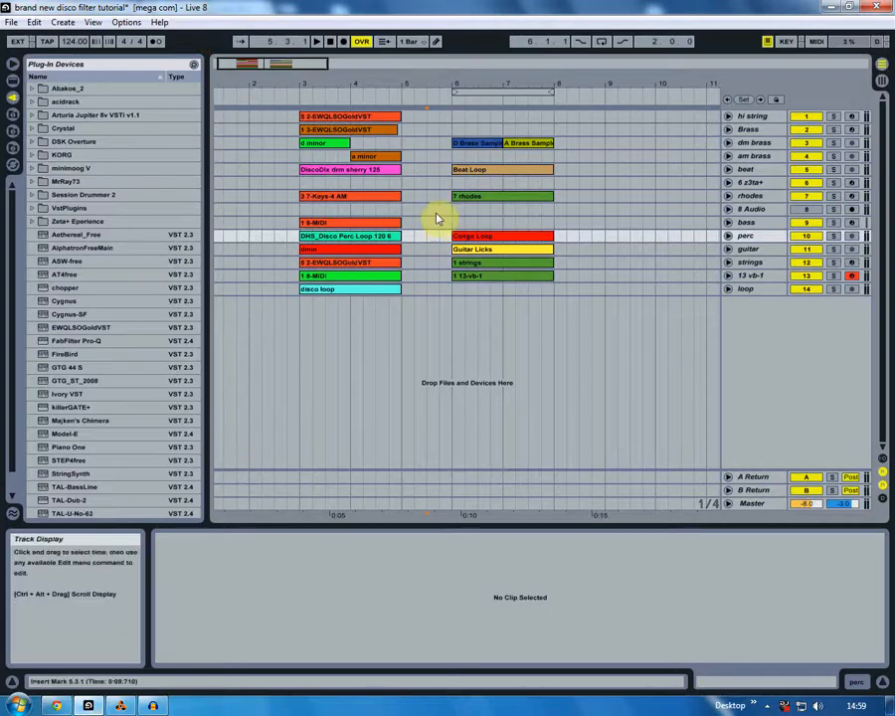
click(449, 207)
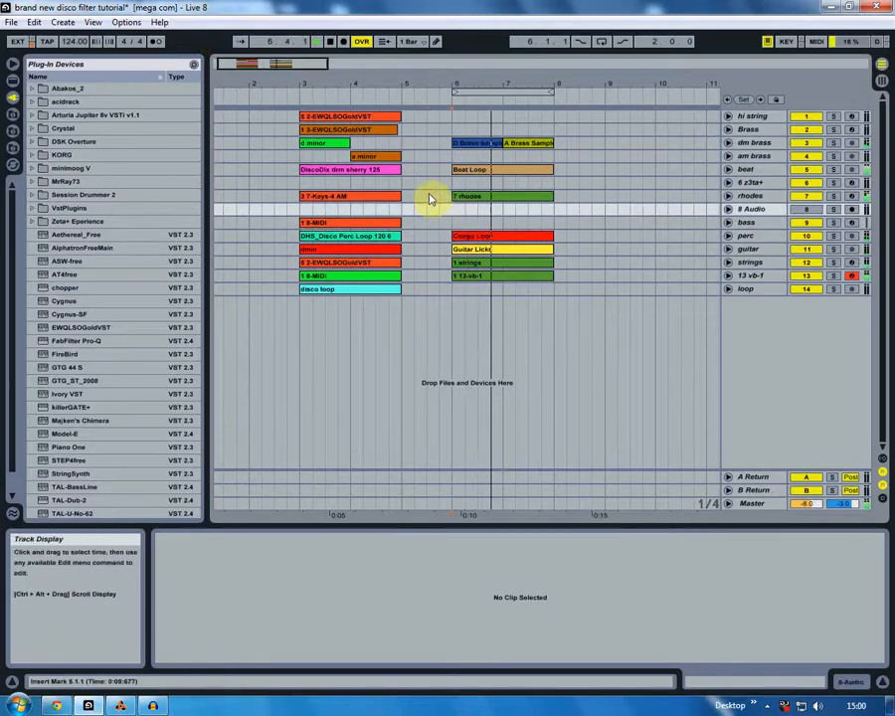
click(428, 196)
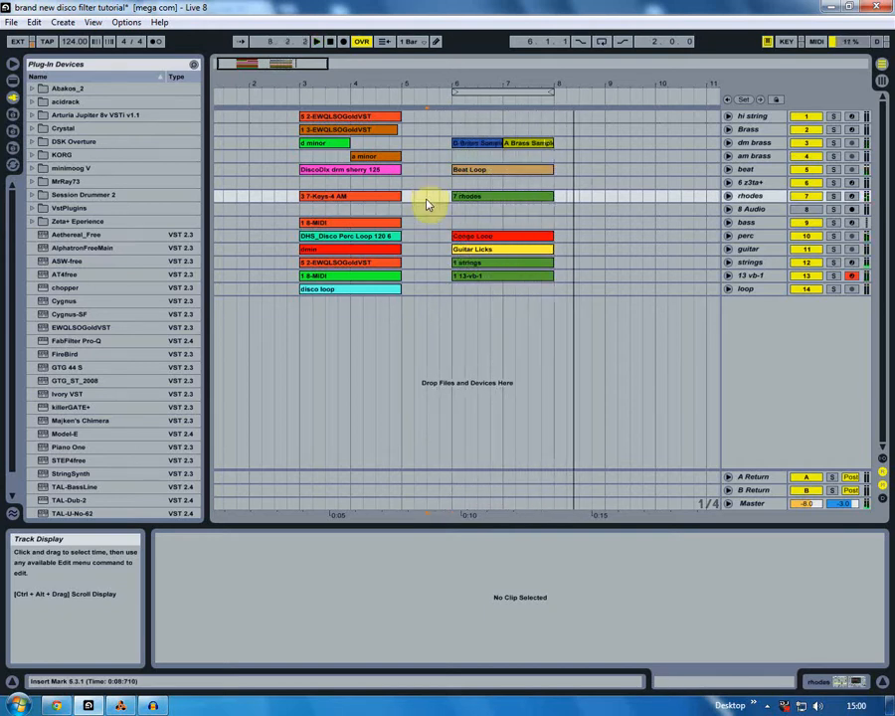
- Switch to Audacity and cut about the first 2.7 seconds so the recording starts at its second burst
click(153, 706)
click(251, 393)
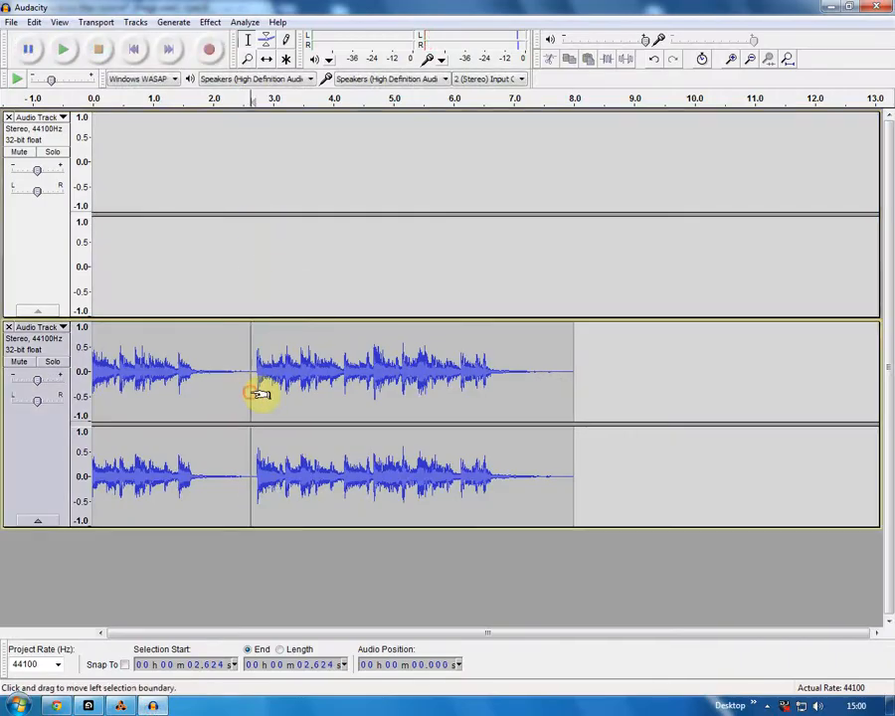
key(space)
click(254, 391)
- Export the trimmed recording to the Desktop as a 16-bit WAV file named loop for disco
click(11, 22)
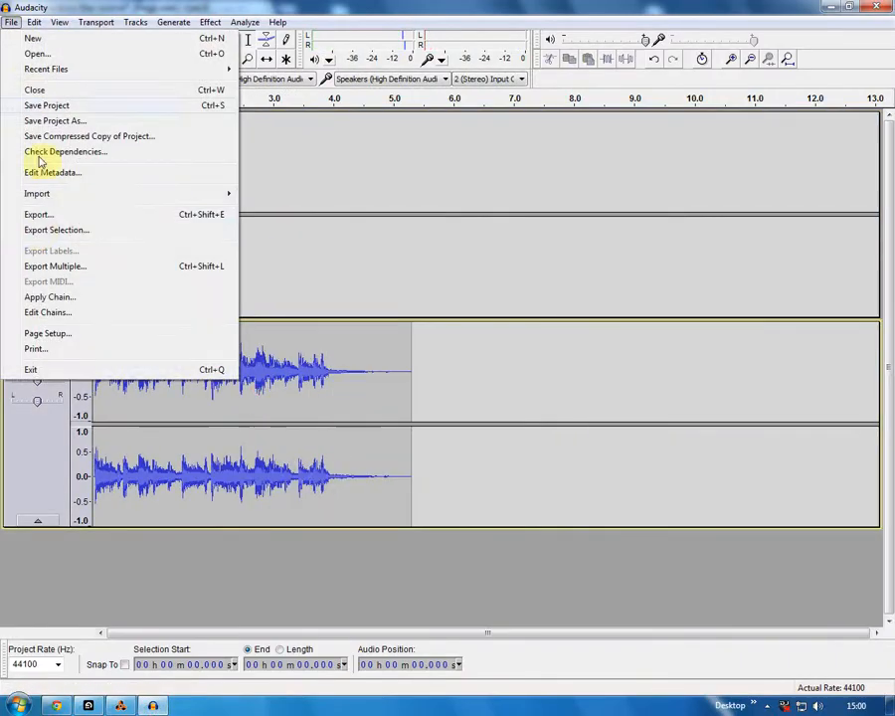
click(36, 215)
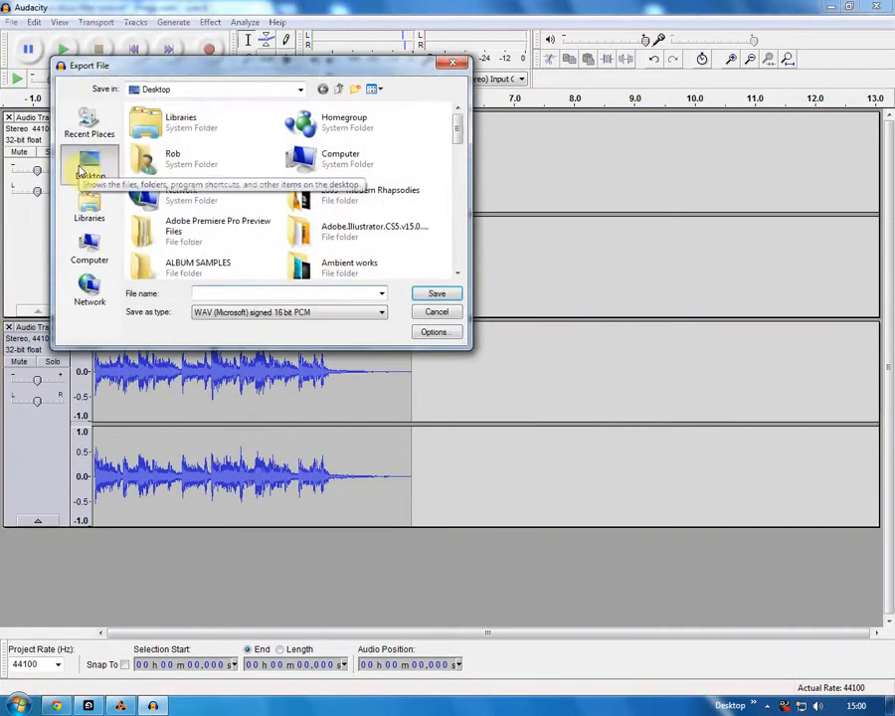
text(d)
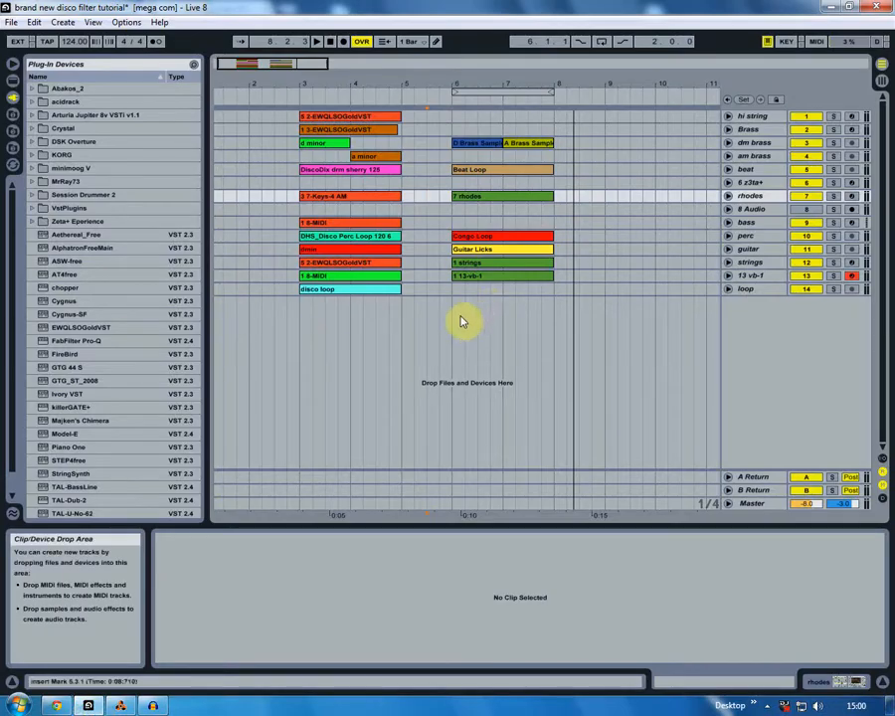
- Switch to Live and place loop for disco.wav from the Desktop on a new audio track at bar 6
click(454, 291)
click(13, 132)
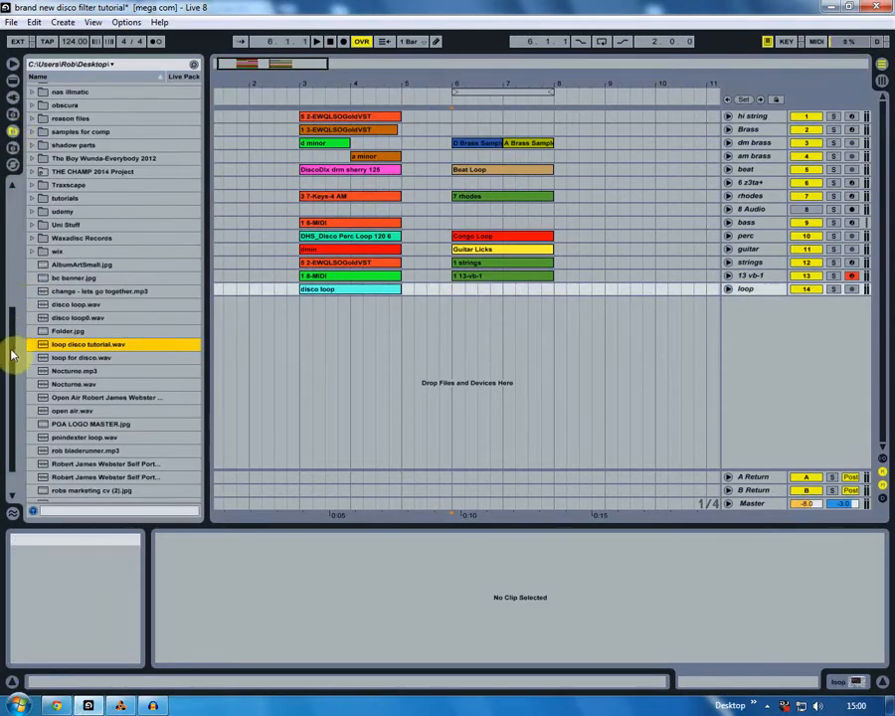
drag(62, 359, 452, 327)
click(13, 97)
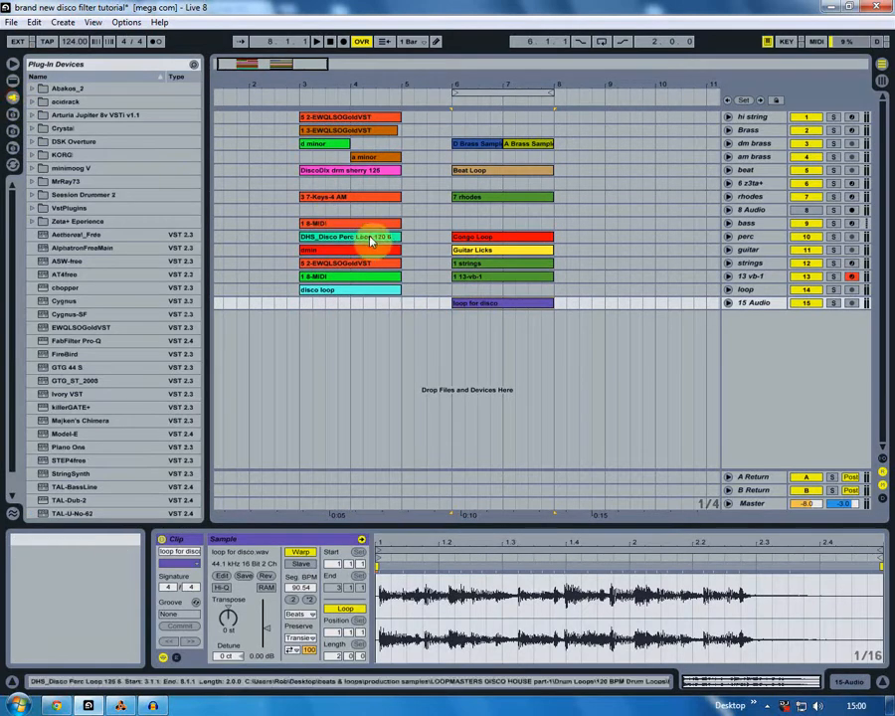
- Solo and unfold the 15 Audio track, play it, and reset the clip's warping to 124 BPM
click(834, 303)
key(space)
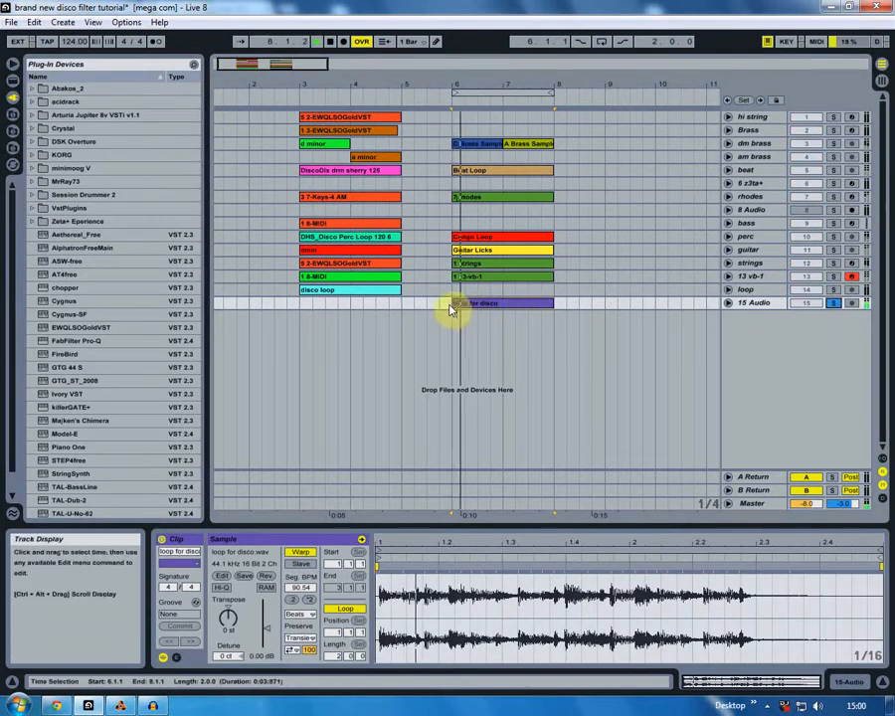
click(728, 303)
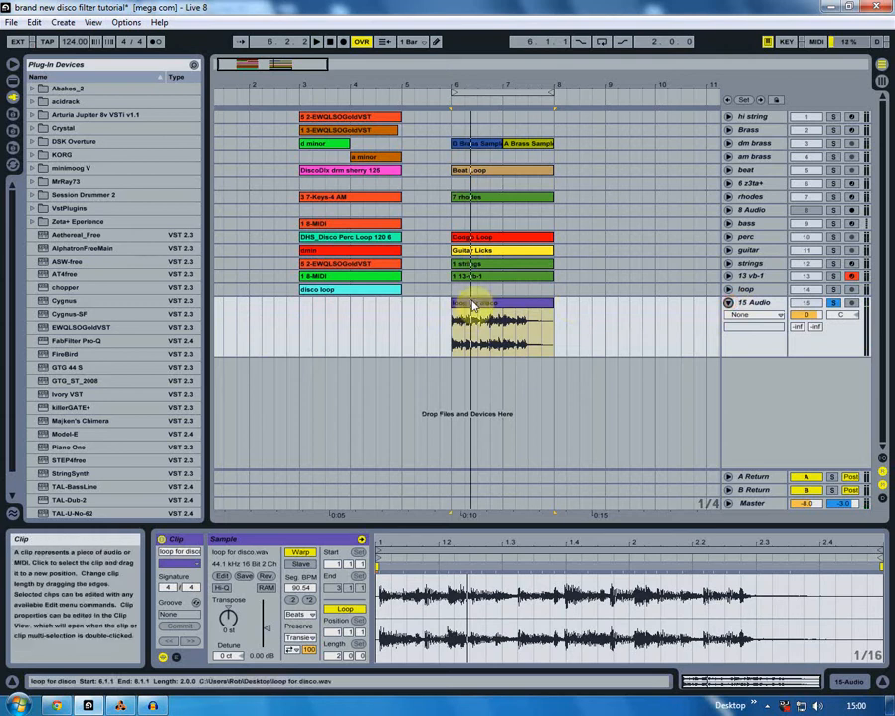
click(301, 552)
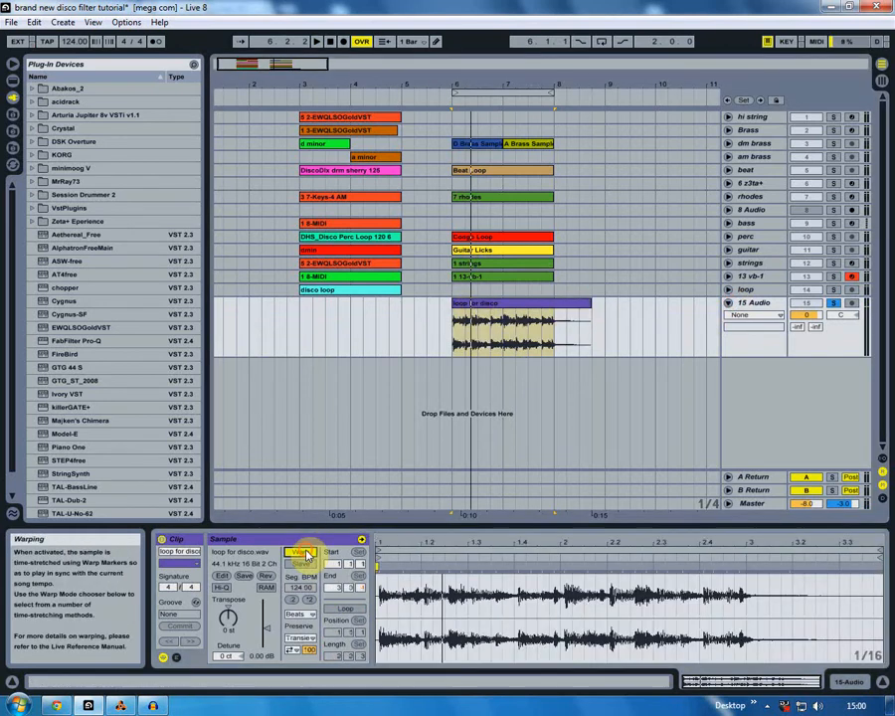
- Trim the loop for disco clip to end at bar 8 and play it looped from bar 6
drag(456, 86, 374, 85)
mouse_move(313, 300)
mouse_down()
mouse_move(405, 297)
mouse_move(322, 303)
mouse_up()
key(space)
drag(368, 88, 369, 78)
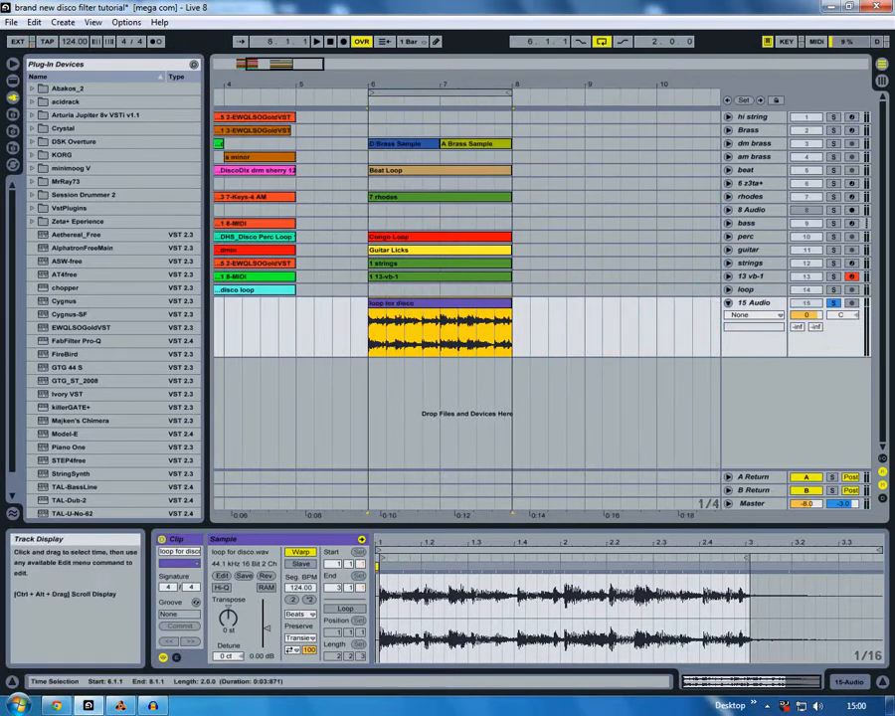
- Raise the loop for disco clip's gain to 2.25 dB, play it back, and fold the 15 Audio track
drag(266, 628, 265, 622)
click(414, 318)
key(space)
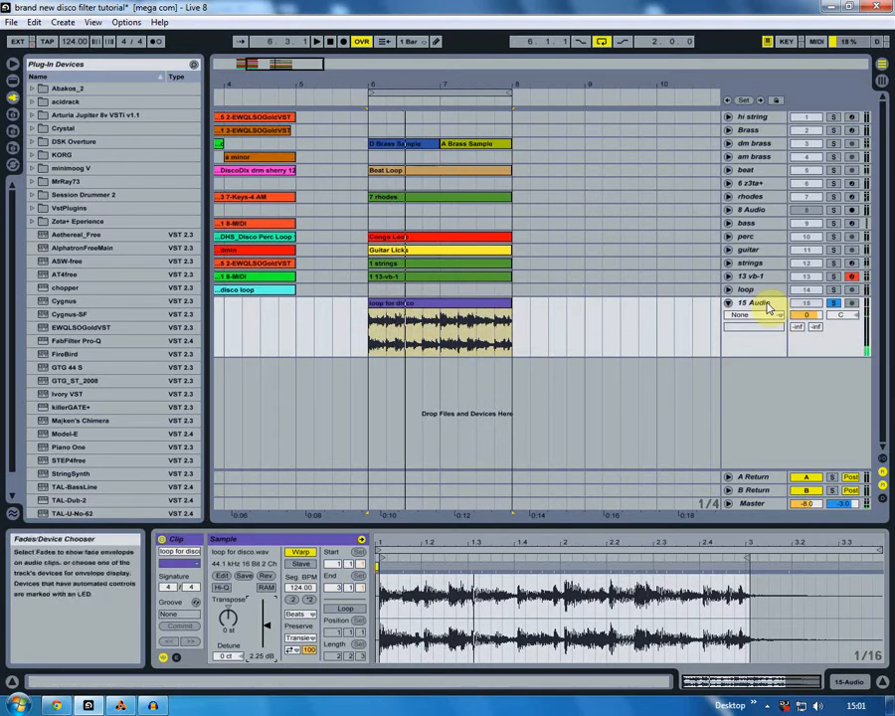
click(728, 303)
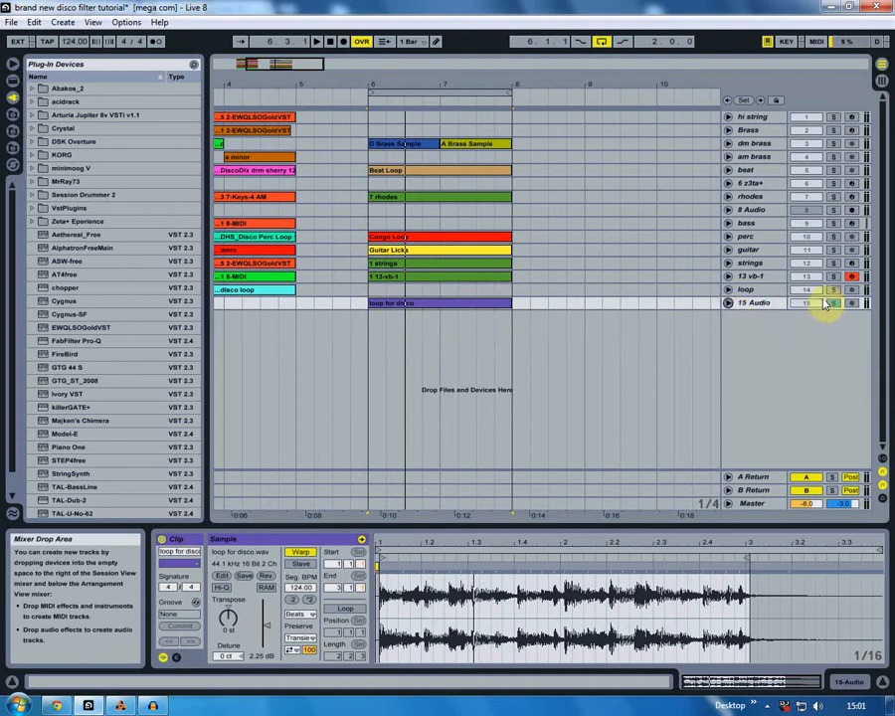
- Add an Auto Filter to the 15 Audio track and, during playback, set its low-pass cutoff to 11.3 kHz with Q 0.97
click(847, 687)
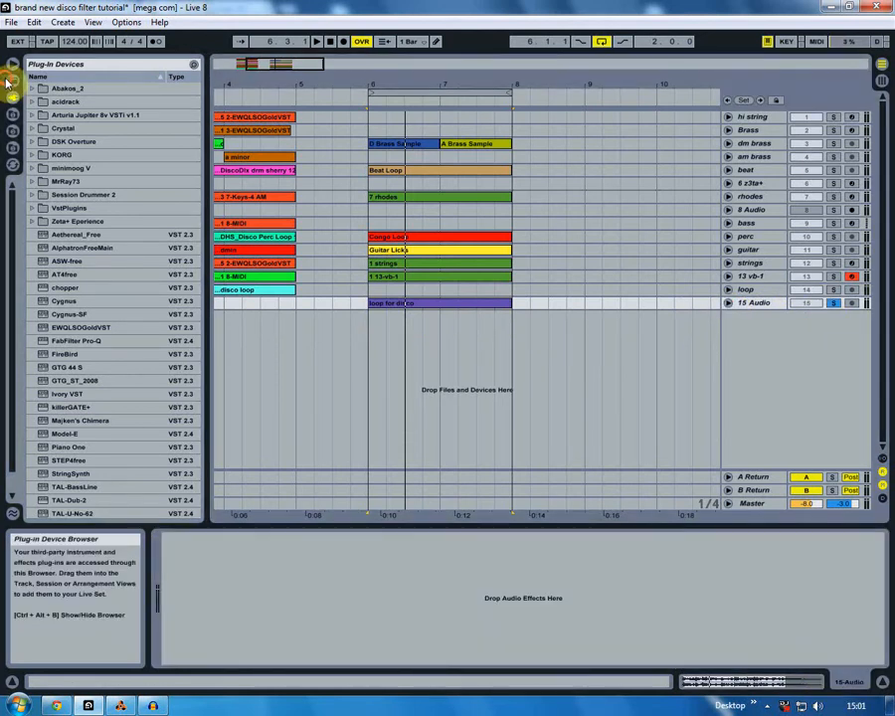
click(12, 80)
click(32, 89)
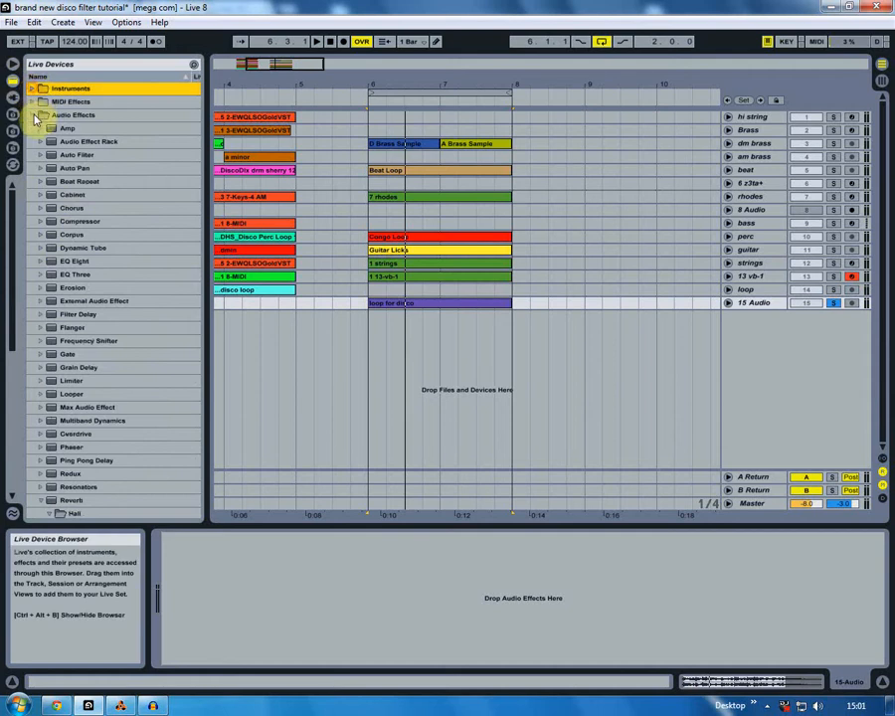
click(76, 155)
drag(76, 155, 249, 634)
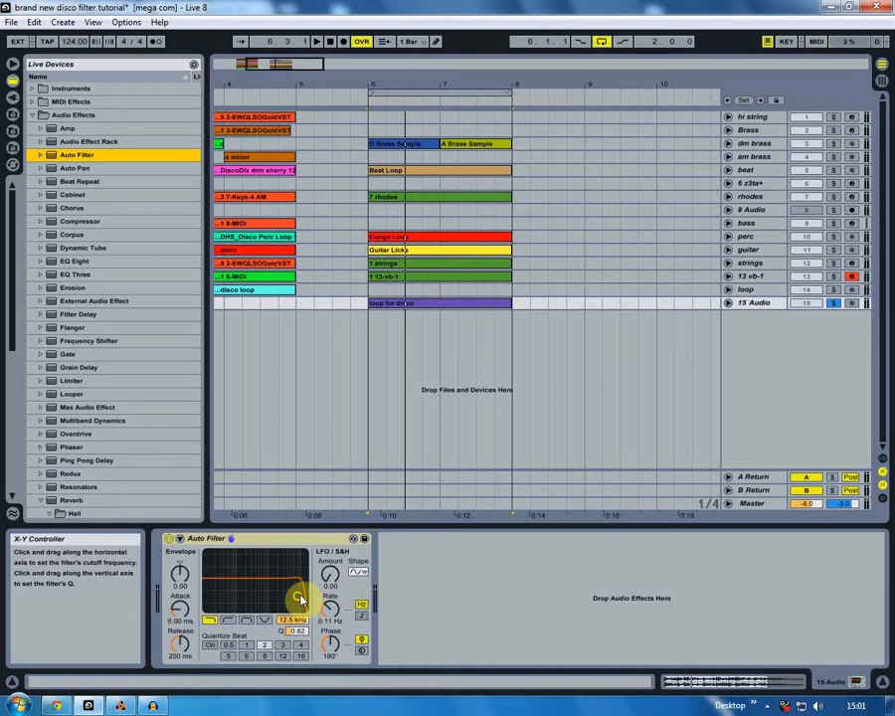
key(space)
mouse_move(299, 600)
mouse_down()
mouse_move(269, 567)
mouse_move(253, 587)
mouse_move(269, 588)
mouse_move(258, 568)
mouse_move(226, 617)
mouse_move(266, 560)
mouse_move(246, 565)
mouse_move(245, 585)
mouse_move(244, 568)
mouse_move(276, 569)
mouse_move(265, 577)
mouse_move(226, 569)
mouse_move(256, 589)
mouse_move(296, 594)
mouse_up()
click(210, 620)
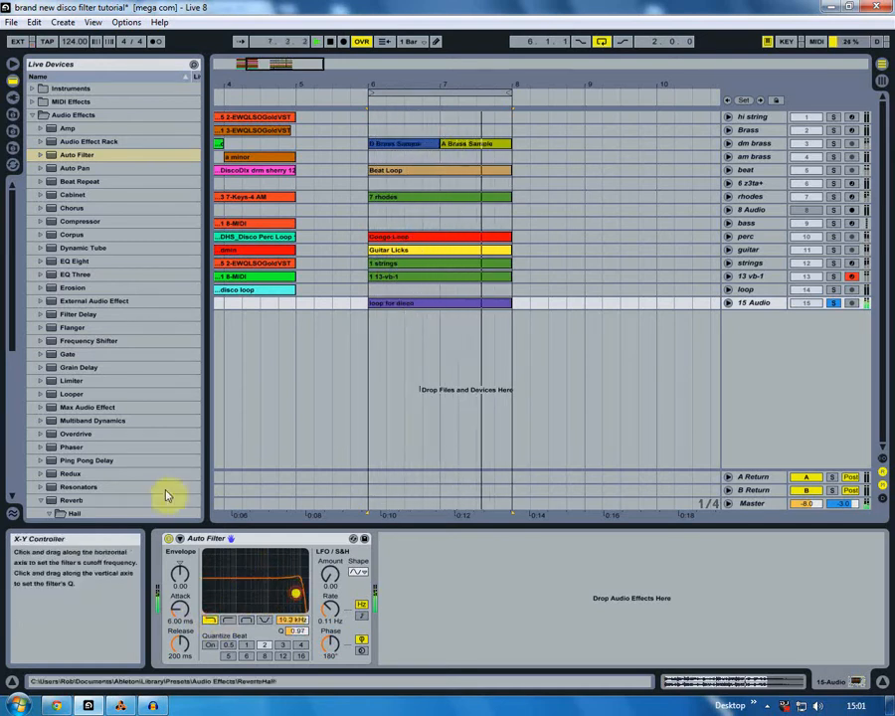
- Place FRM_126_DrmLoop_04.wav from the Desktop's beats & loops folder on a new audio track at bar 6
click(13, 131)
scroll(22, 302, up, 6)
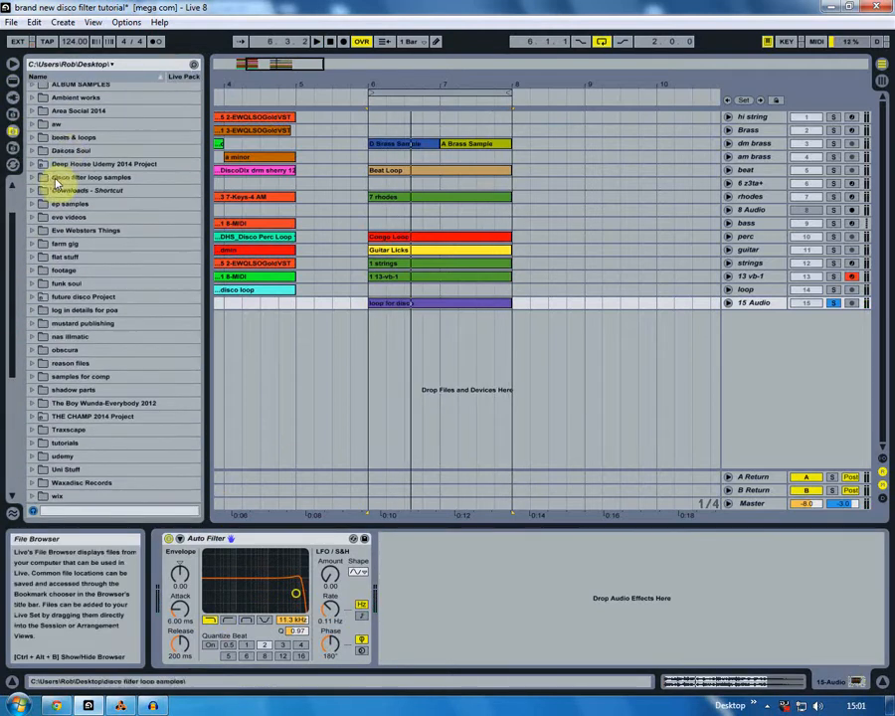
double_click(70, 139)
drag(10, 196, 11, 257)
key(space)
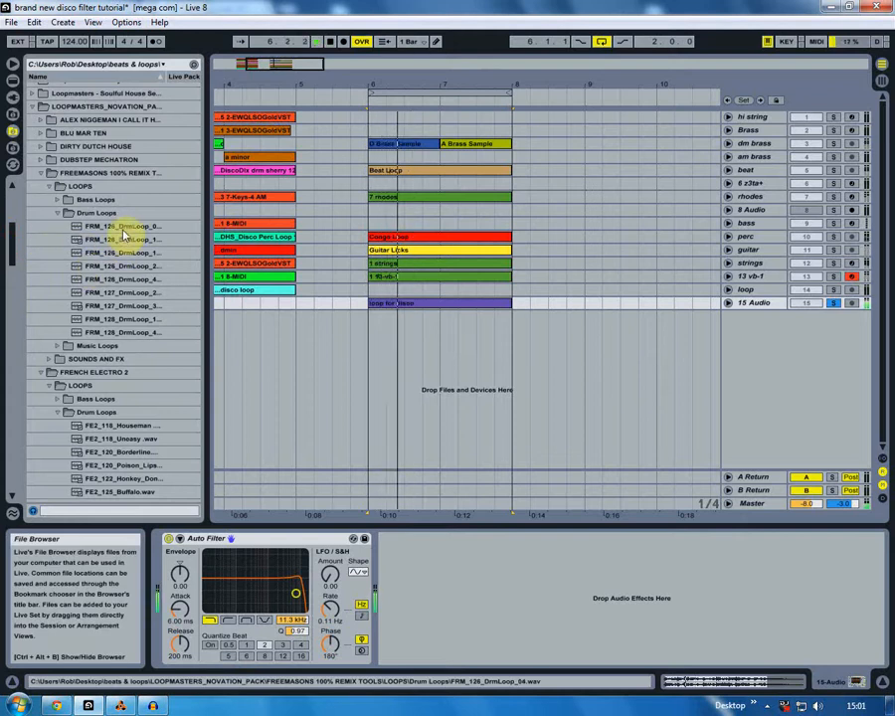
click(126, 227)
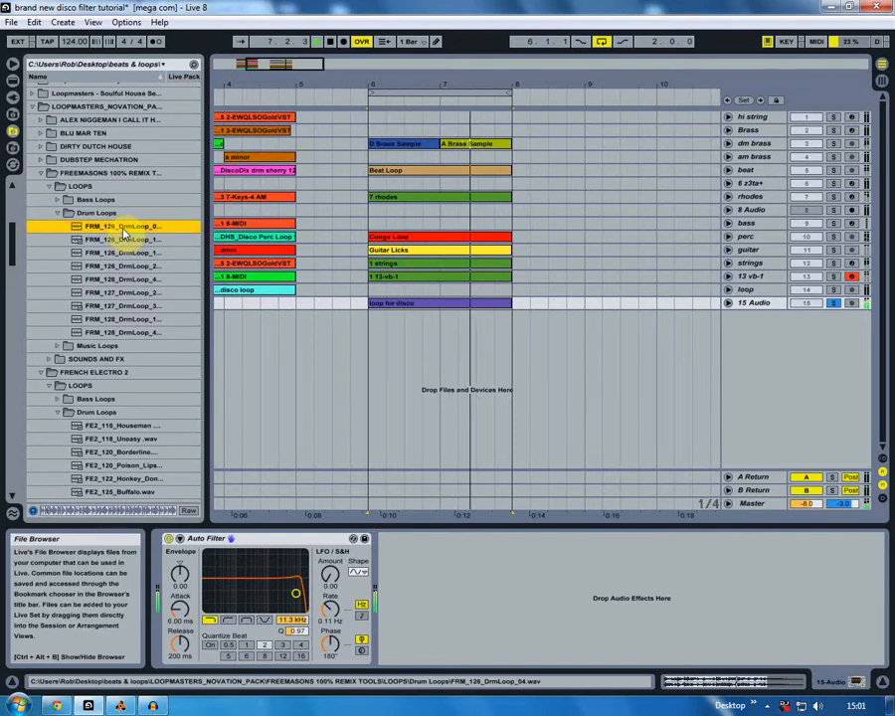
drag(126, 232, 374, 372)
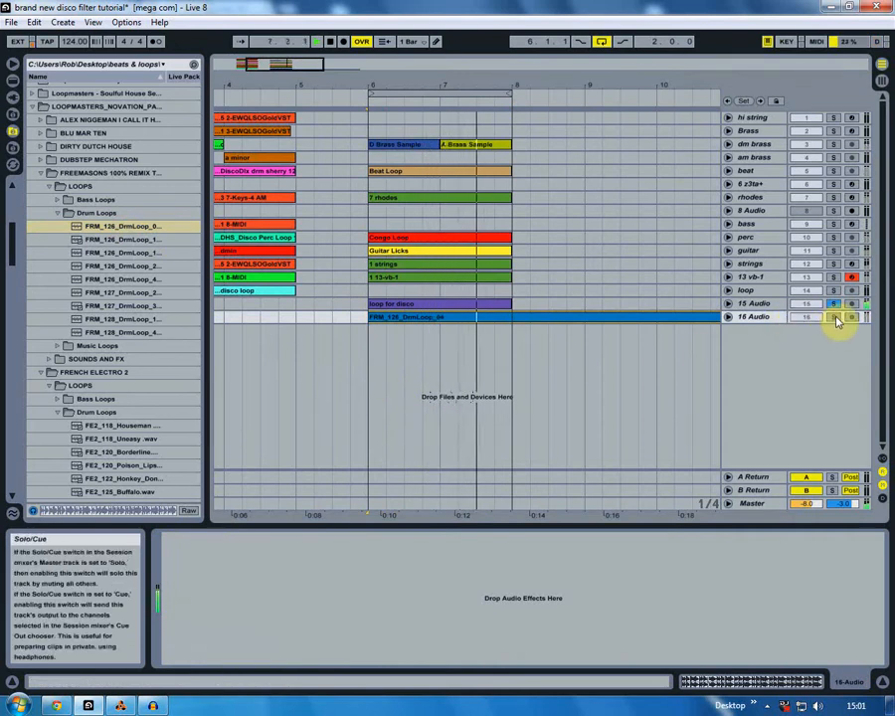
- Solo the 16 Audio track and trim its drum loop clip to end at bar 8
click(774, 317)
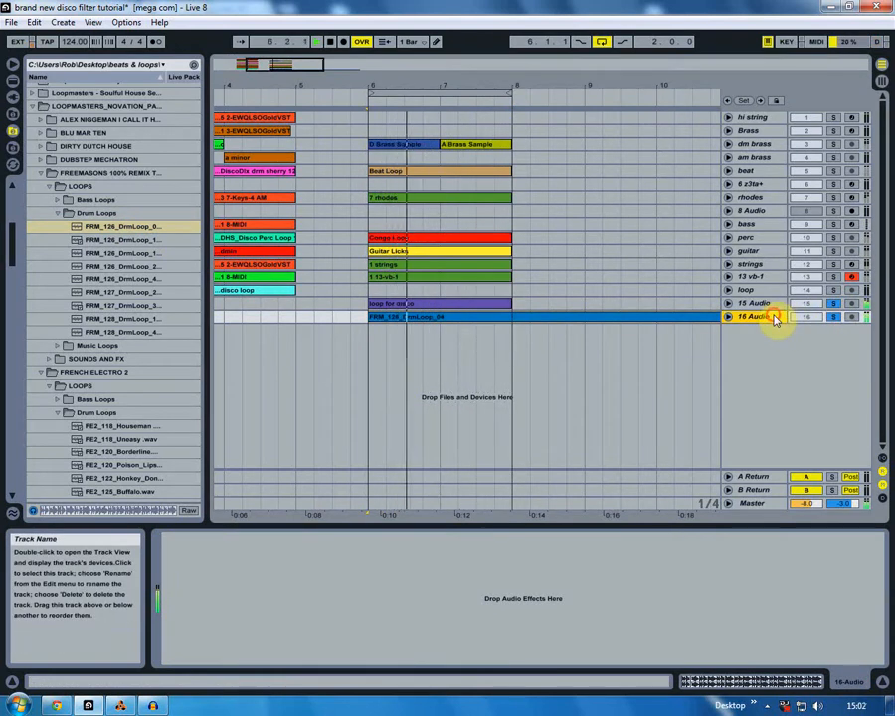
drag(415, 81, 415, 45)
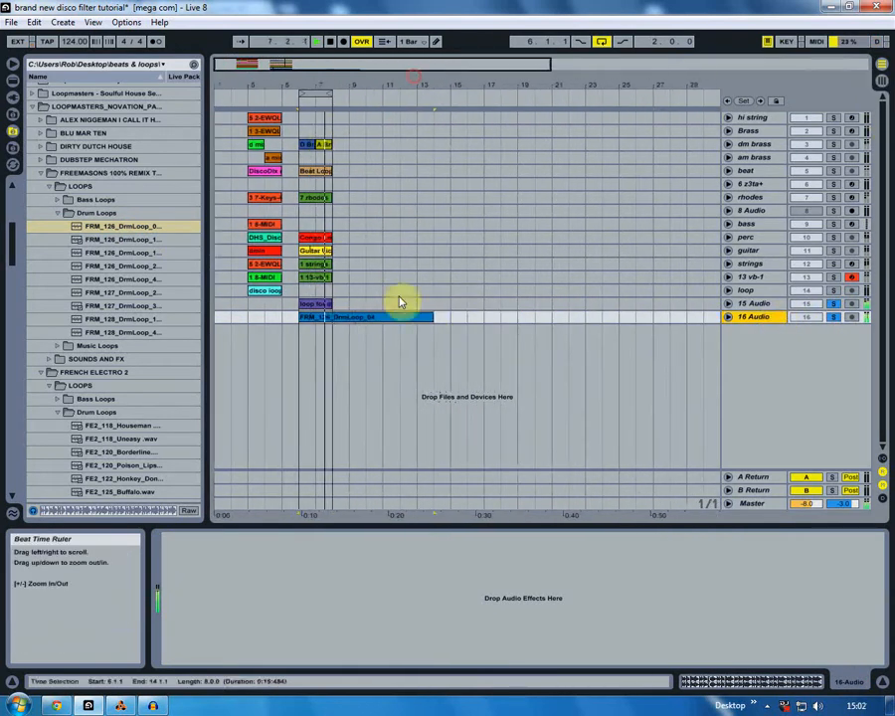
drag(428, 319, 324, 318)
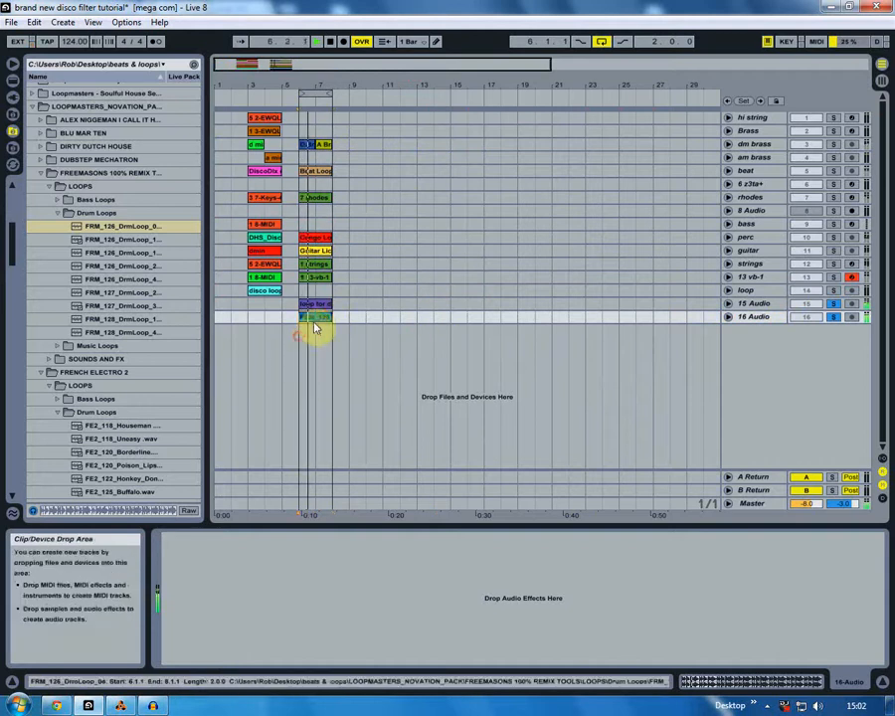
- Set the 15 Audio track's Auto Filter to 7.35 kHz with Q 2.02, then stop and return to bar 6
click(318, 303)
mouse_move(295, 594)
mouse_down()
mouse_move(236, 576)
mouse_move(248, 571)
mouse_move(268, 582)
mouse_move(253, 565)
mouse_move(255, 580)
mouse_move(282, 564)
mouse_move(288, 574)
mouse_up()
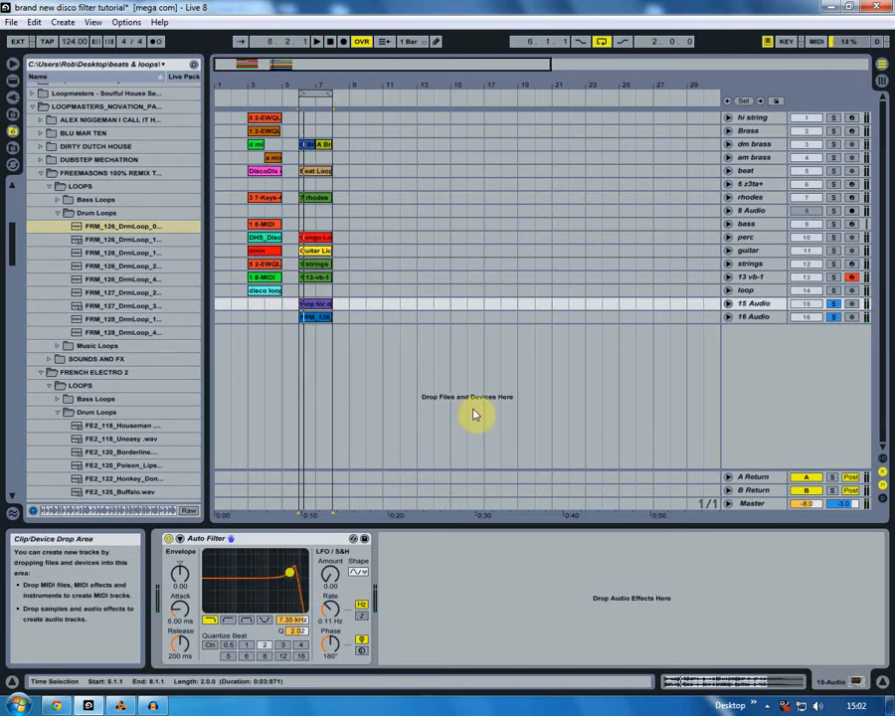
click(297, 319)
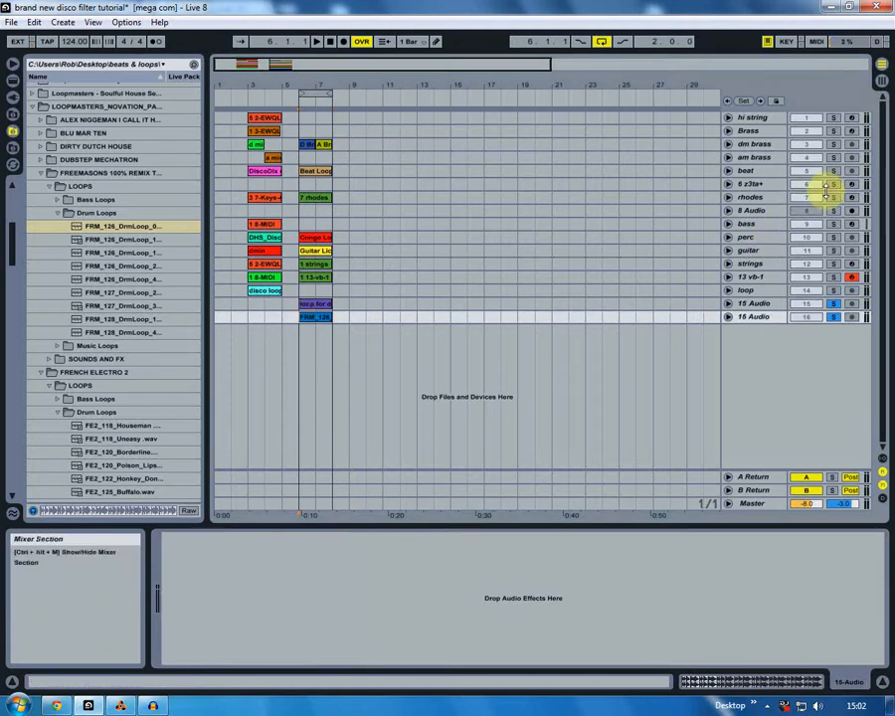
click(756, 304)
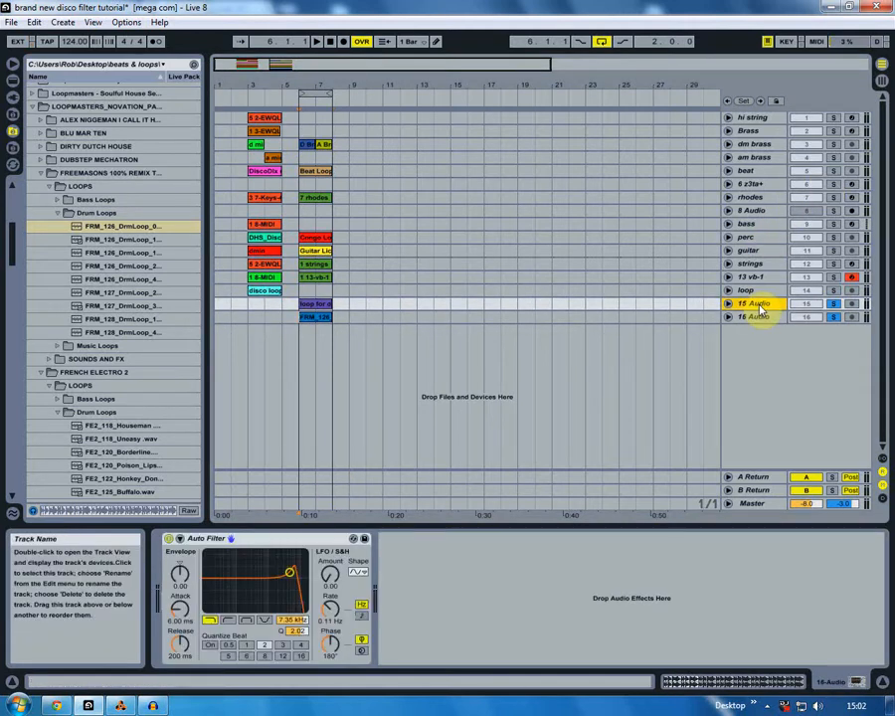
click(295, 318)
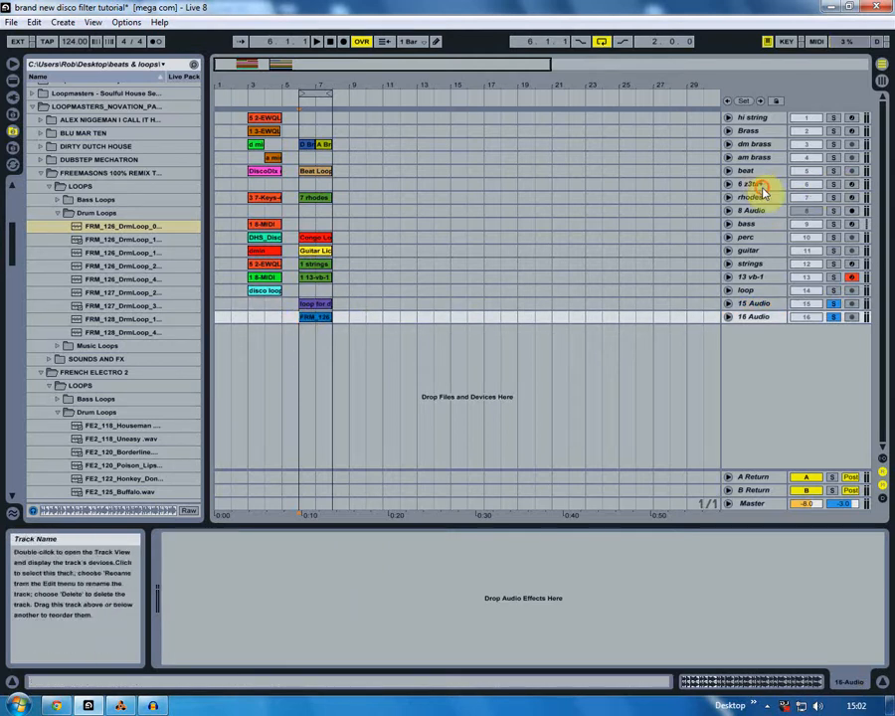
- Solo and arm the 6 z3ta+ track and audition its bass over the disco and drum loops from bar 6
click(815, 184)
click(848, 185)
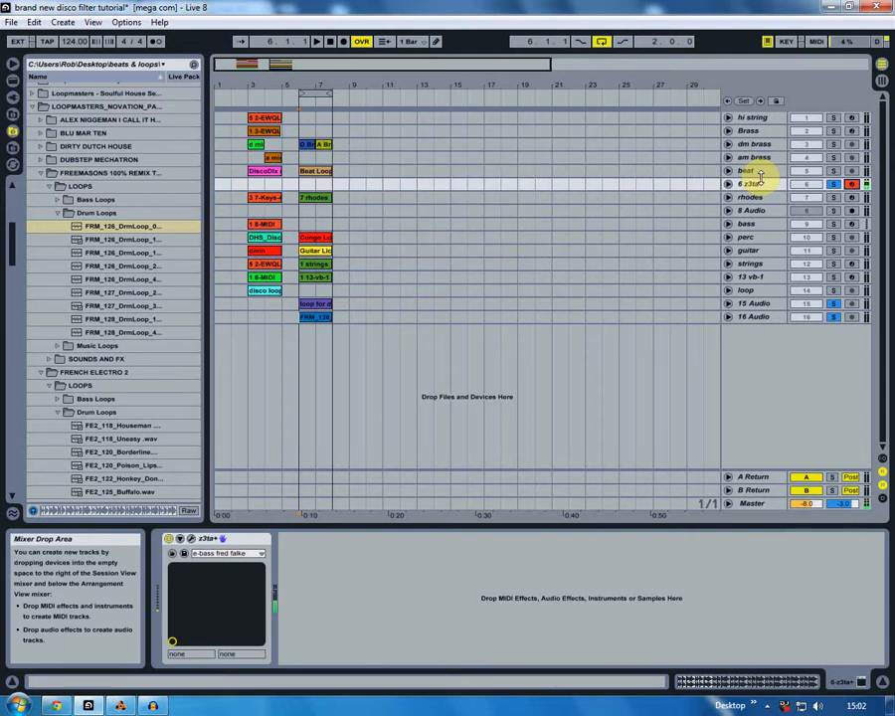
key(space)
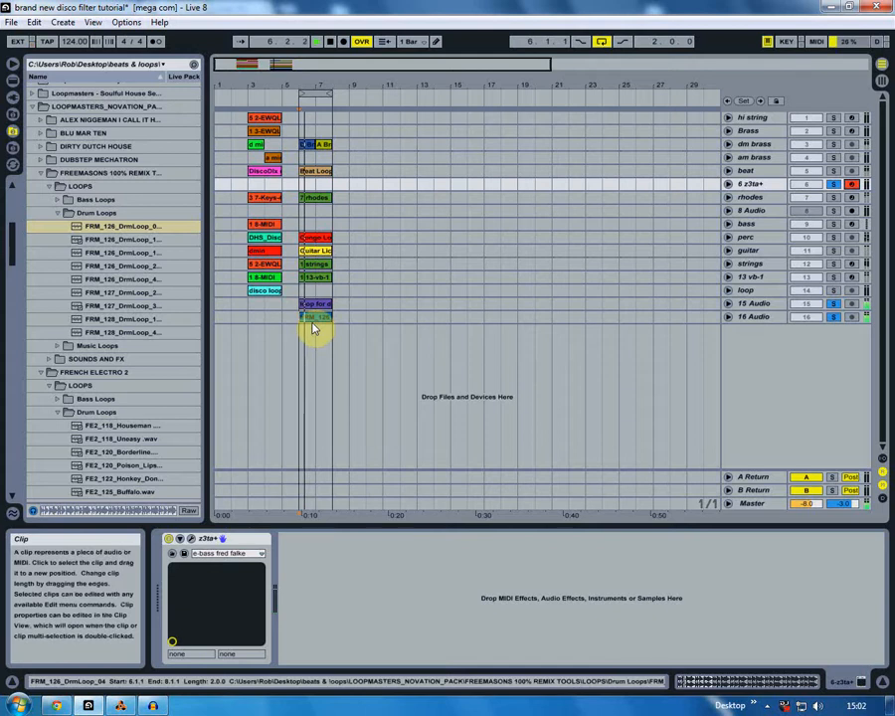
click(312, 320)
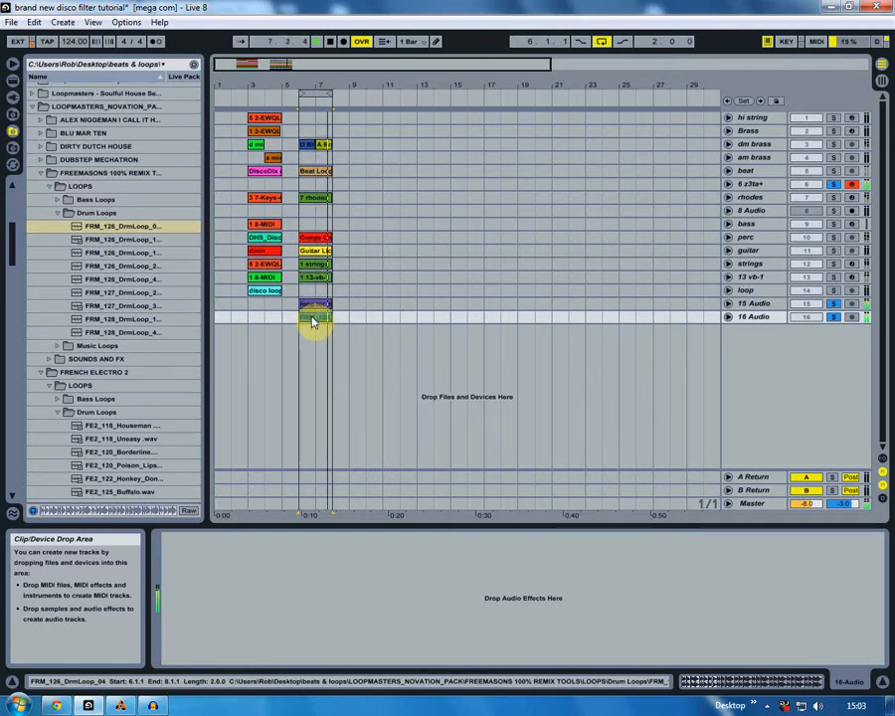
drag(313, 320, 317, 291)
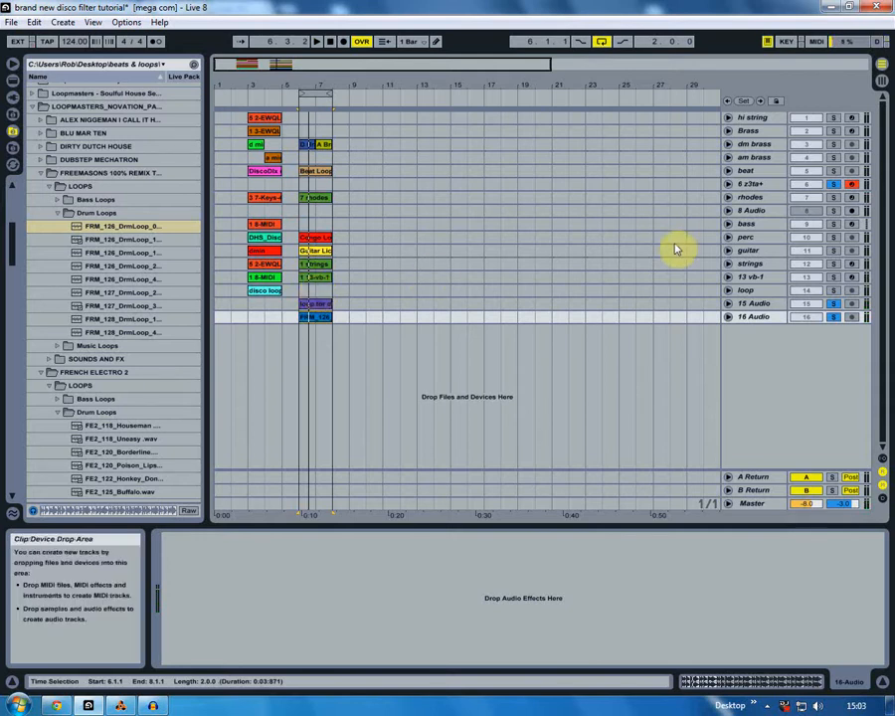
click(299, 334)
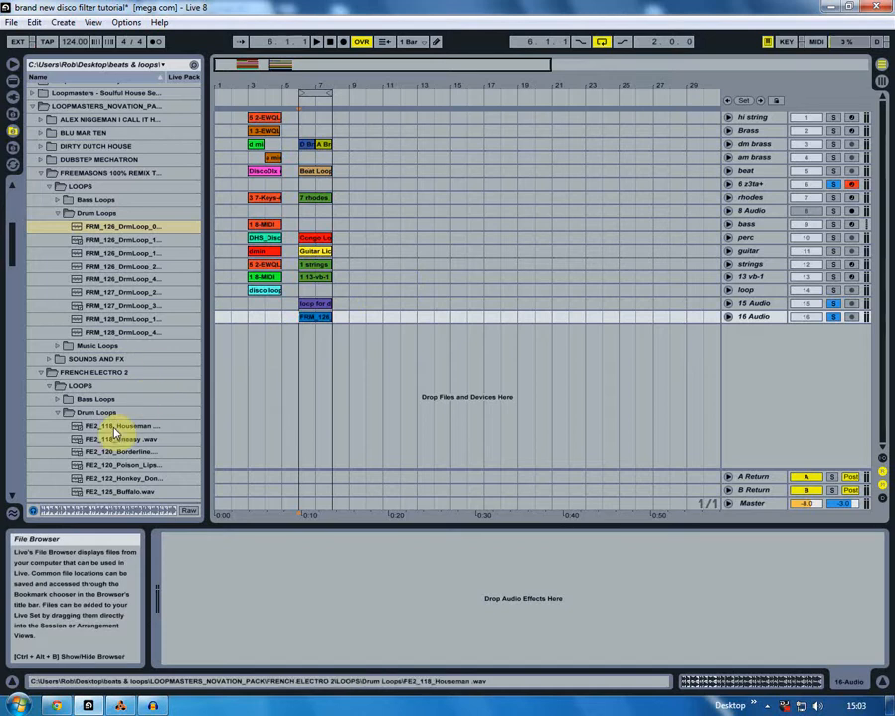
- Play the loop, set the 15 Audio track's Auto Filter to 7.71 kHz with Q 2.62, and unsolo 16 Audio
click(758, 304)
key(space)
mouse_move(288, 574)
mouse_down()
mouse_move(244, 557)
mouse_move(272, 563)
mouse_move(225, 569)
mouse_move(264, 552)
mouse_move(300, 557)
mouse_move(290, 561)
mouse_up()
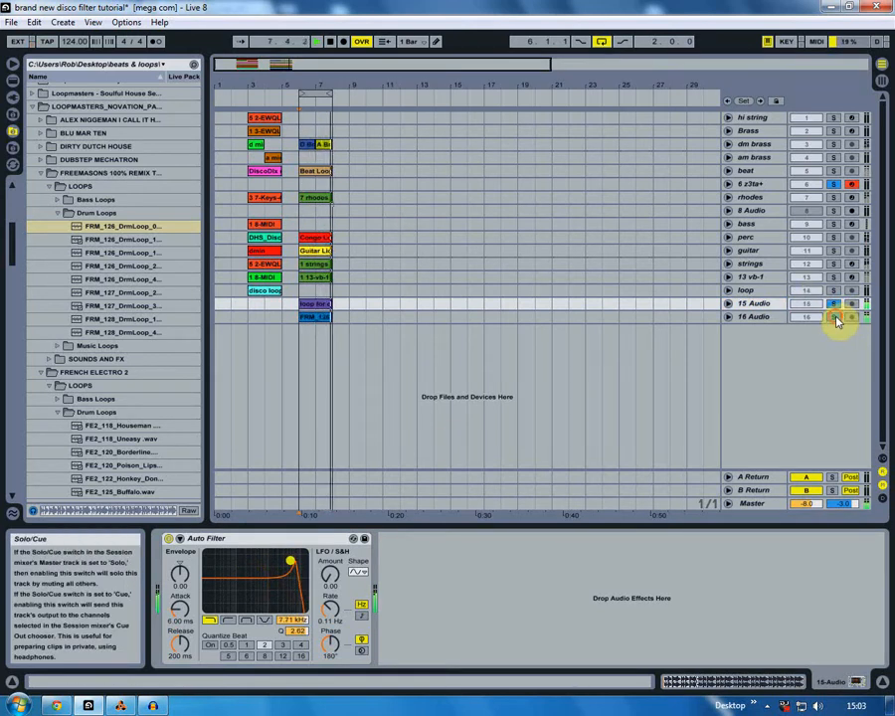
click(318, 316)
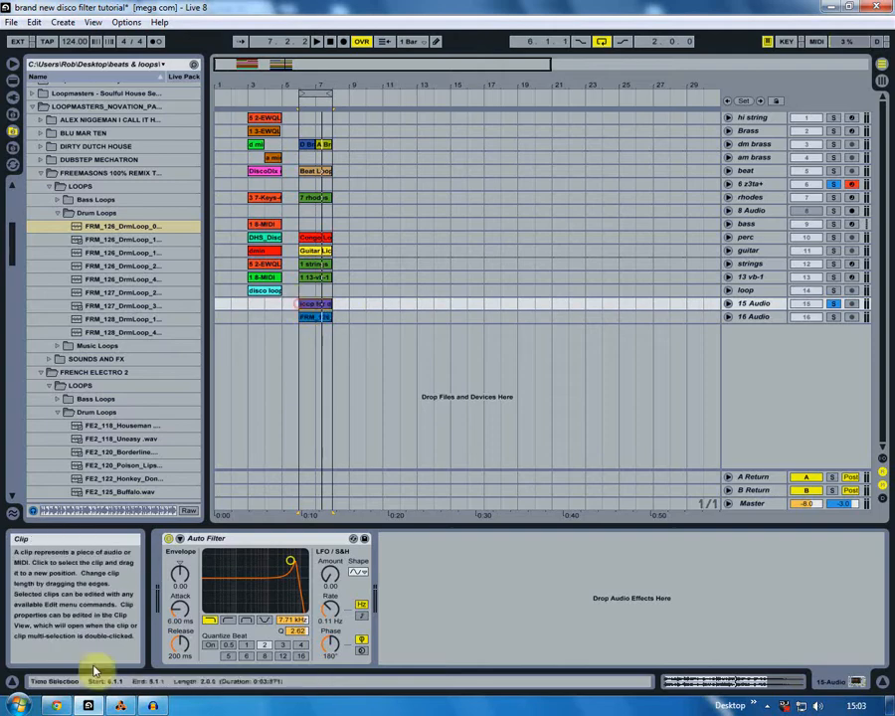
- Switch to Chrome and review the Steinberg Virtual Bass VB1 and DSK Overture plug-in pages
click(58, 706)
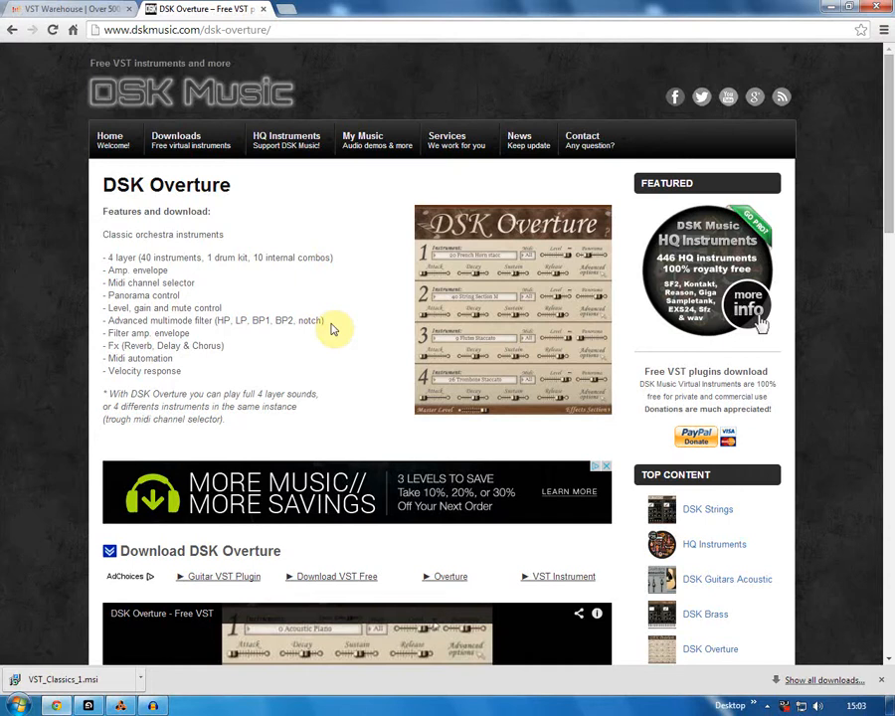
click(58, 8)
scroll(157, 341, up, 3)
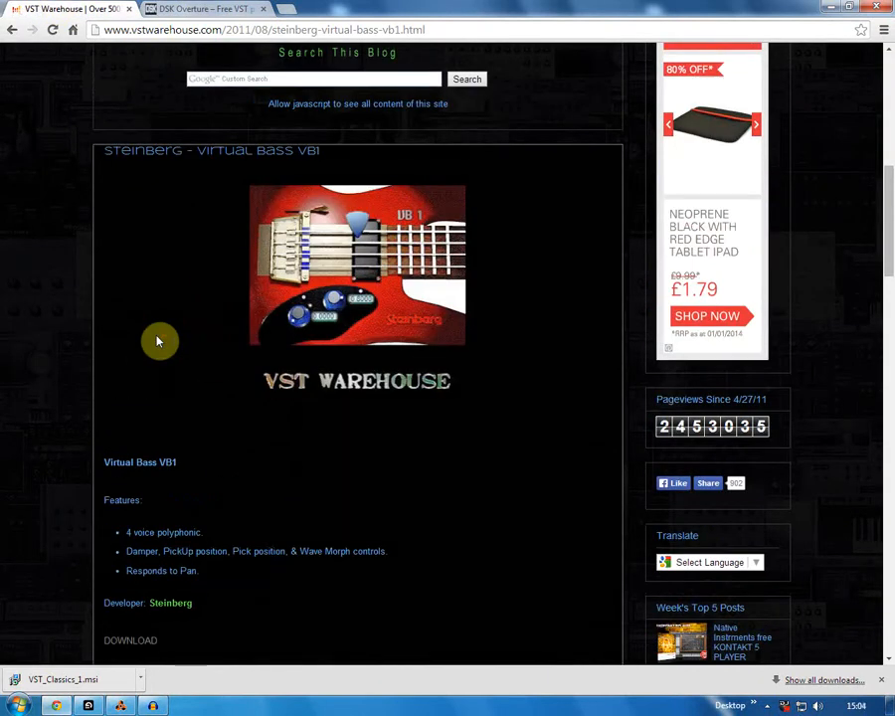
click(197, 8)
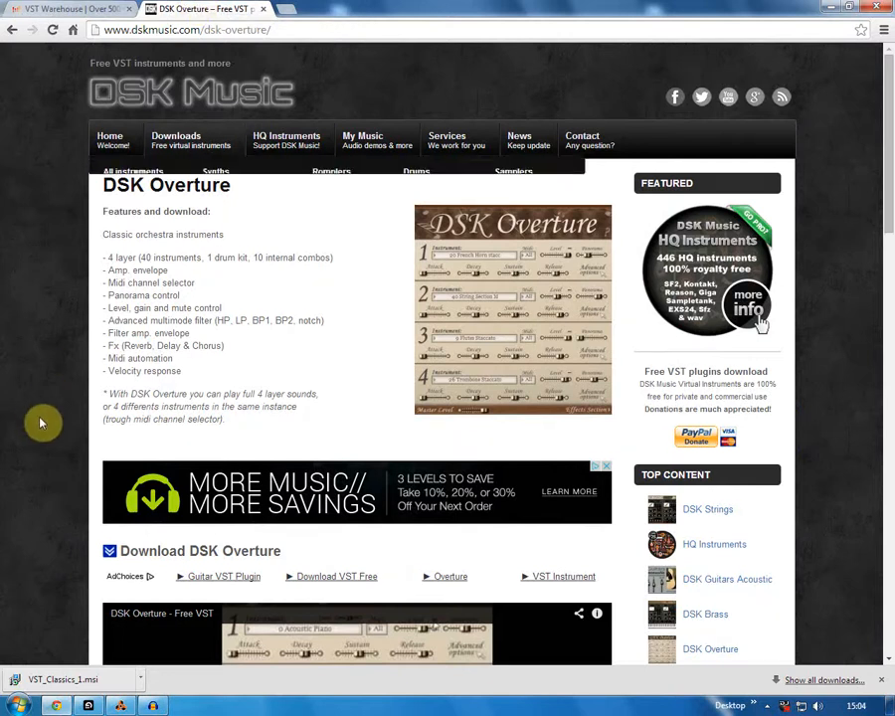
click(152, 707)
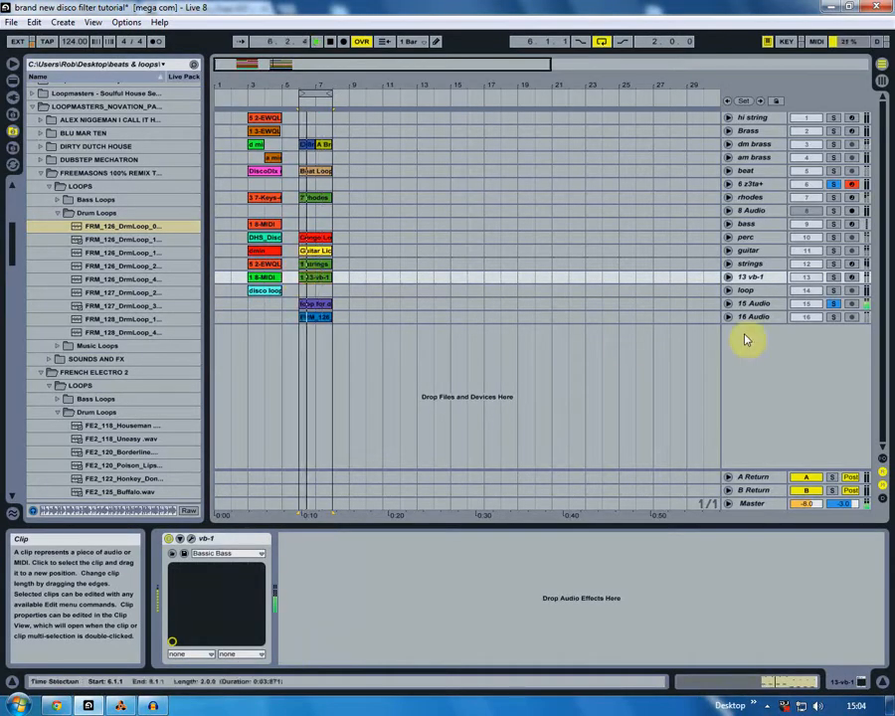
- Select the 15 Audio track in Live and solo 16 Audio to hear the disco loop with the drums
click(774, 305)
drag(303, 329, 303, 328)
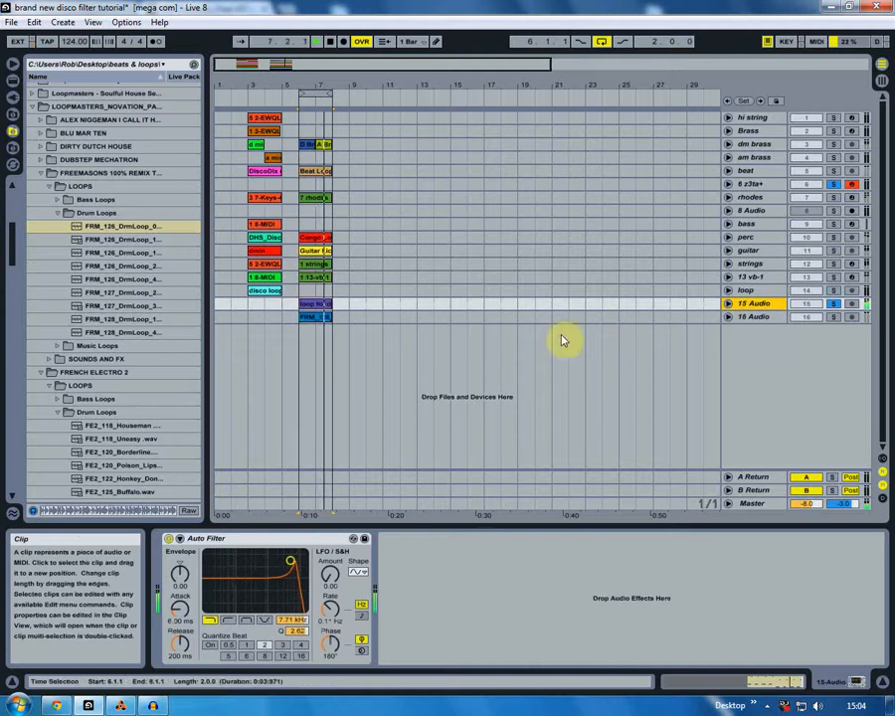
click(833, 319)
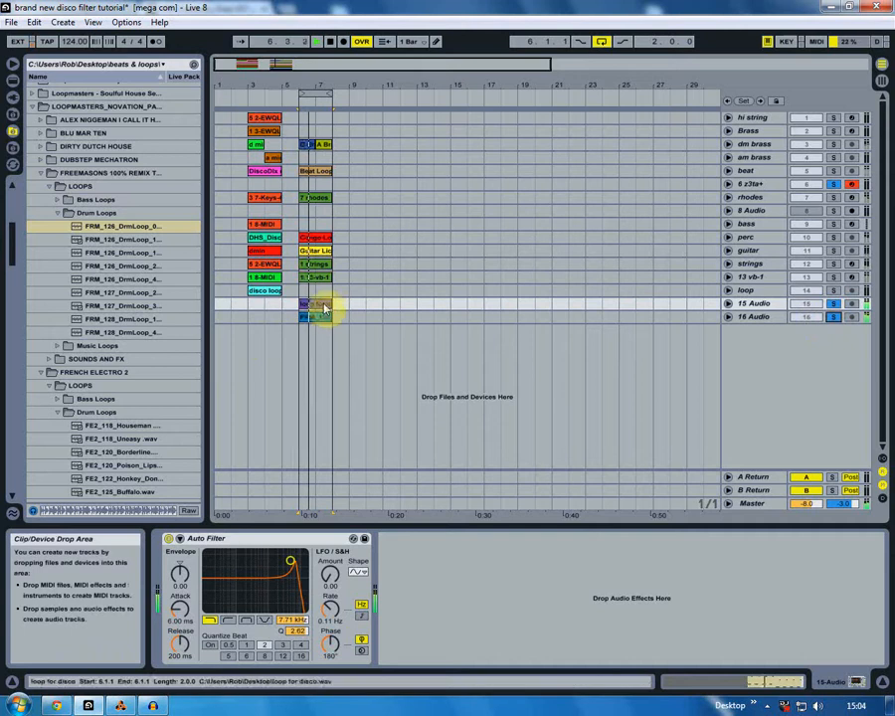
- Try the high-pass type on the 15 Audio track's Auto Filter and sweep its cutoff during playback
click(226, 620)
drag(290, 563, 265, 582)
click(303, 305)
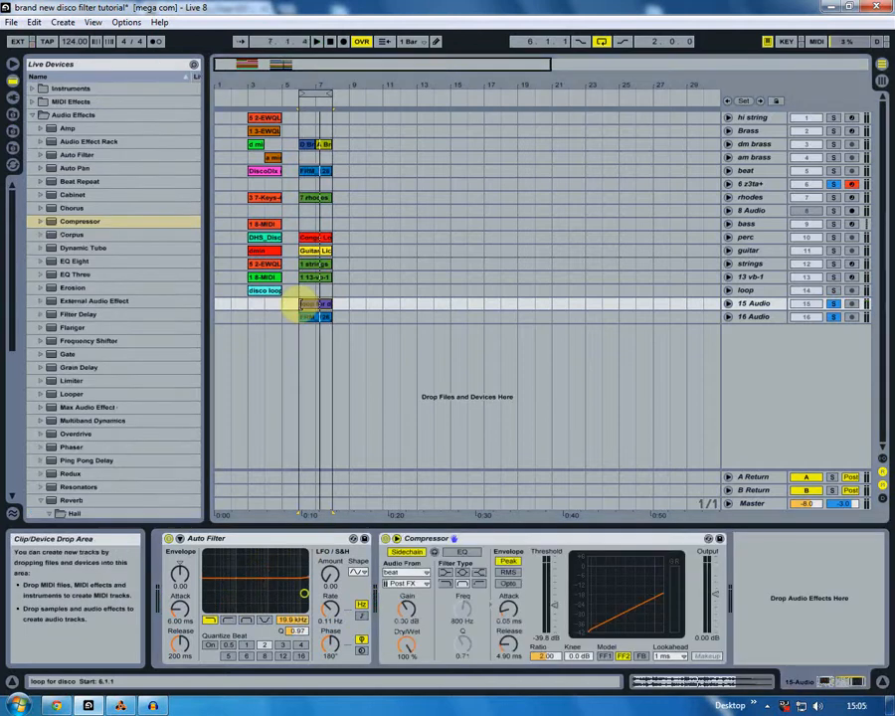